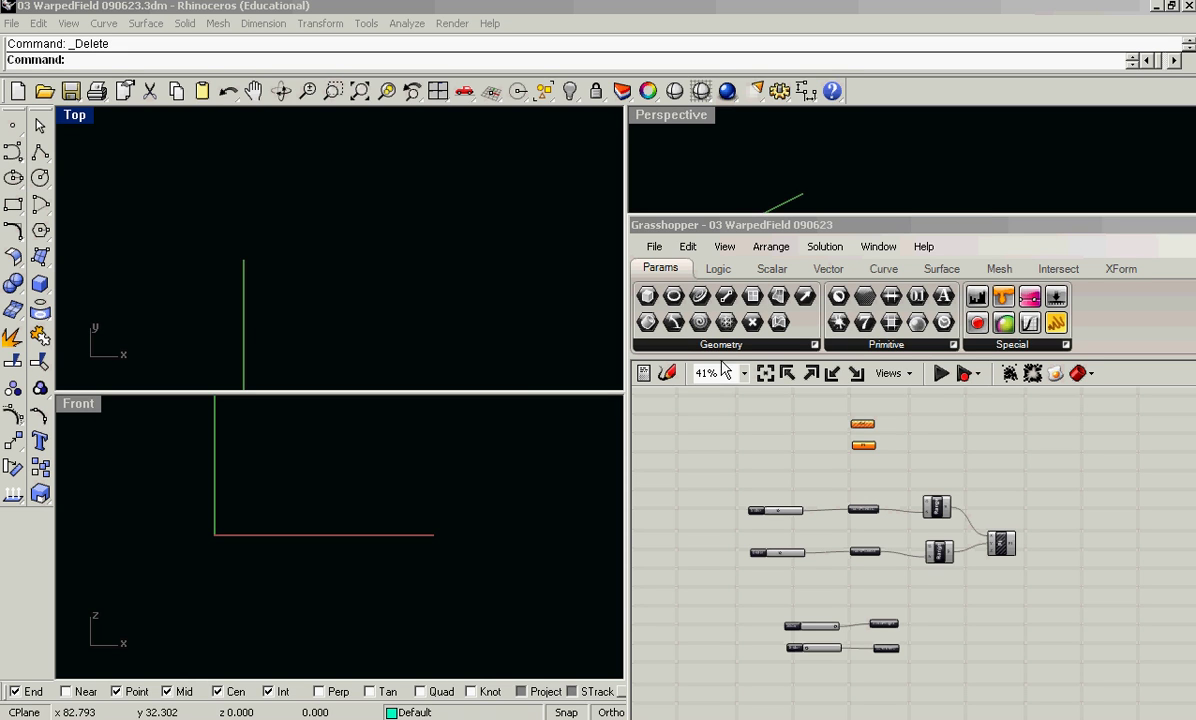
Draw a rectangular plane in the Top view above the origin, with its far corner at about (80.6, 126.8).
{"action": "left_click_drag", "start_coordinate": [747, 226], "coordinate": [780, 228]}
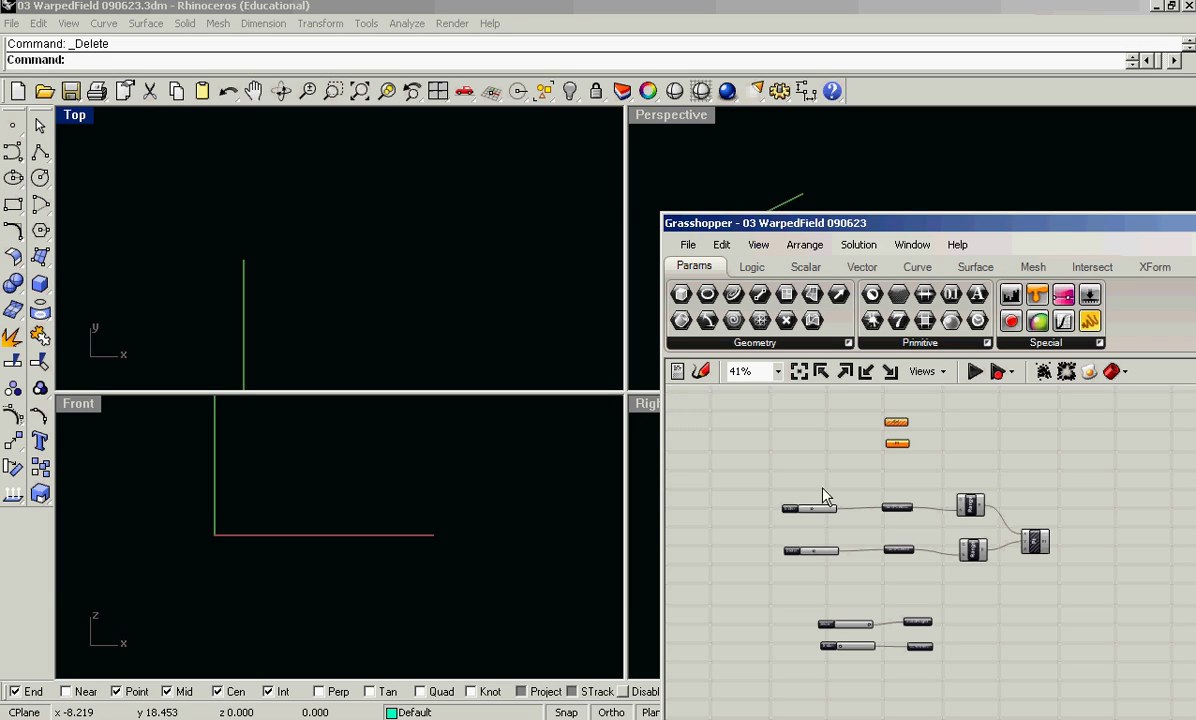
{"action": "left_click", "coordinate": [308, 217]}
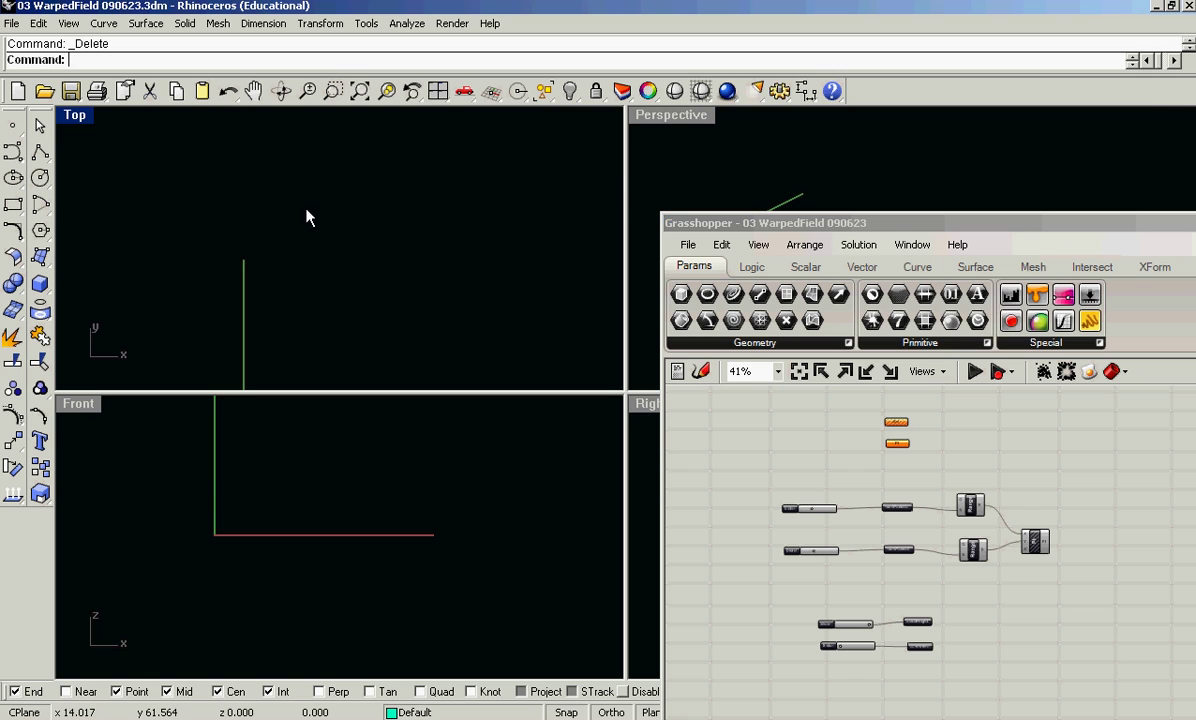
{"action": "type", "text": "plane"}
{"action": "key", "text": "Return"}
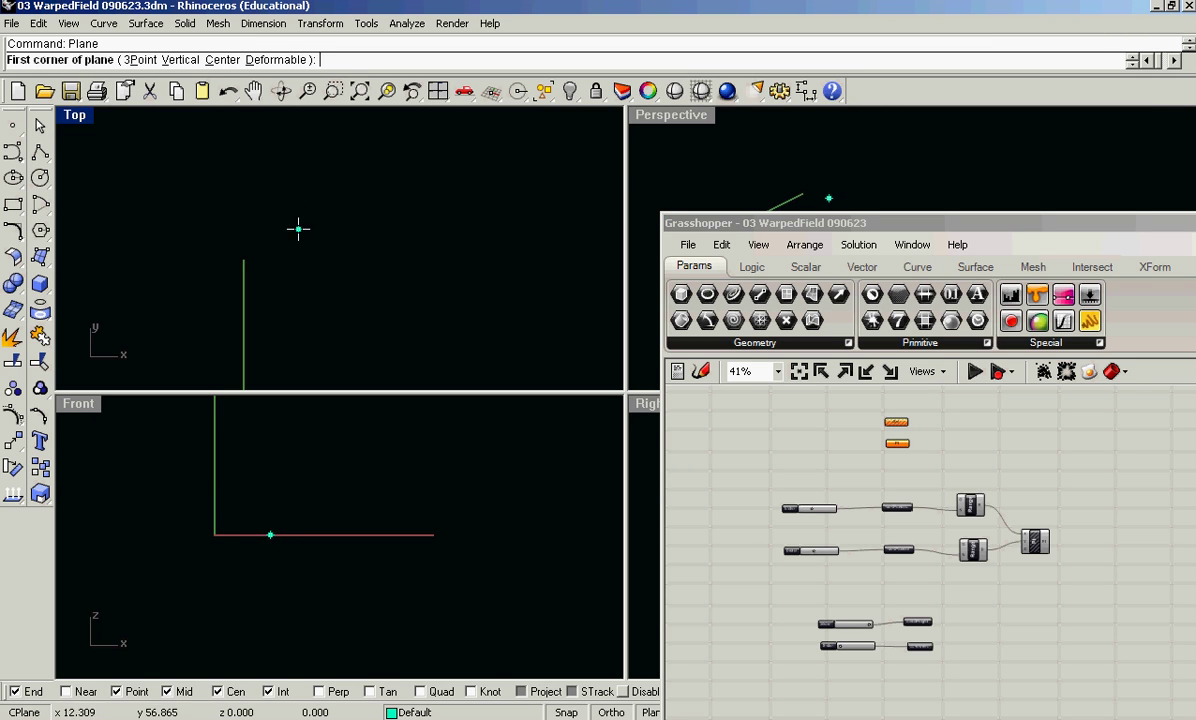
{"action": "scroll", "coordinate": [281, 331], "scroll_direction": "down", "scroll_amount": 2}
{"action": "left_click", "coordinate": [308, 318]}
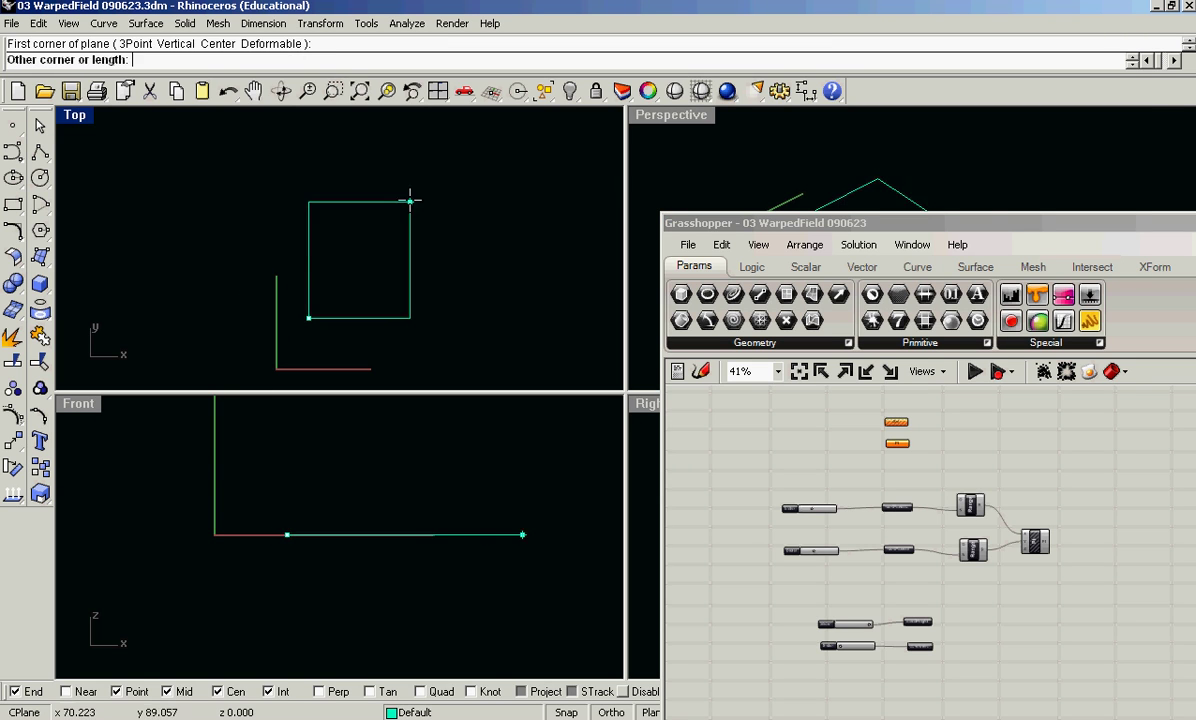
{"action": "left_click", "coordinate": [429, 130]}
Rebuild the plane with 6 points and degree 3 in both U and V, deleting the input.
{"action": "left_click", "coordinate": [432, 174]}
{"action": "type", "text": "RevU"}
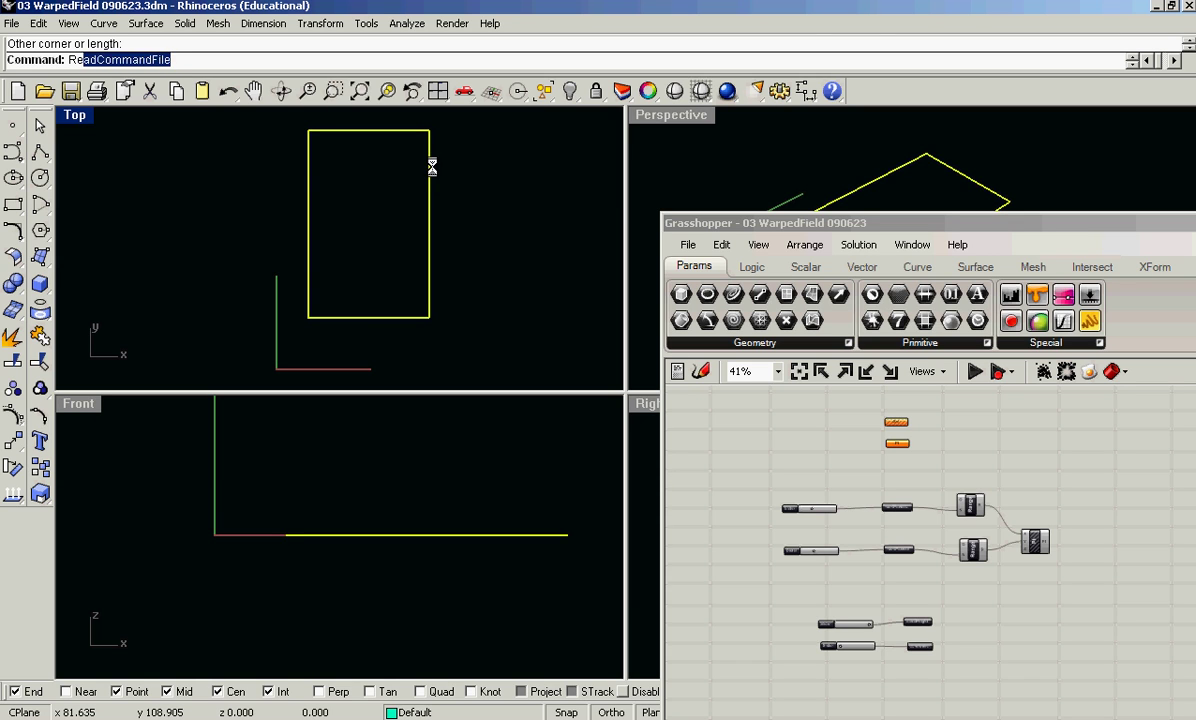
{"action": "key", "text": "Return"}
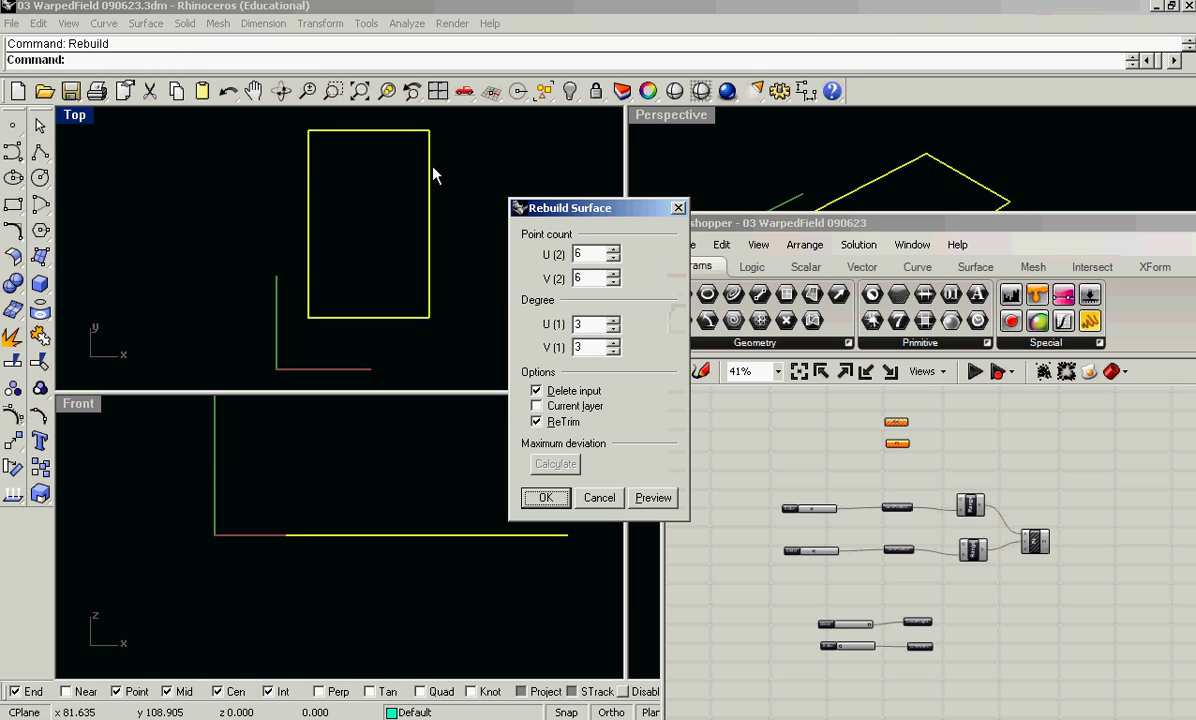
{"action": "left_click", "coordinate": [546, 497]}
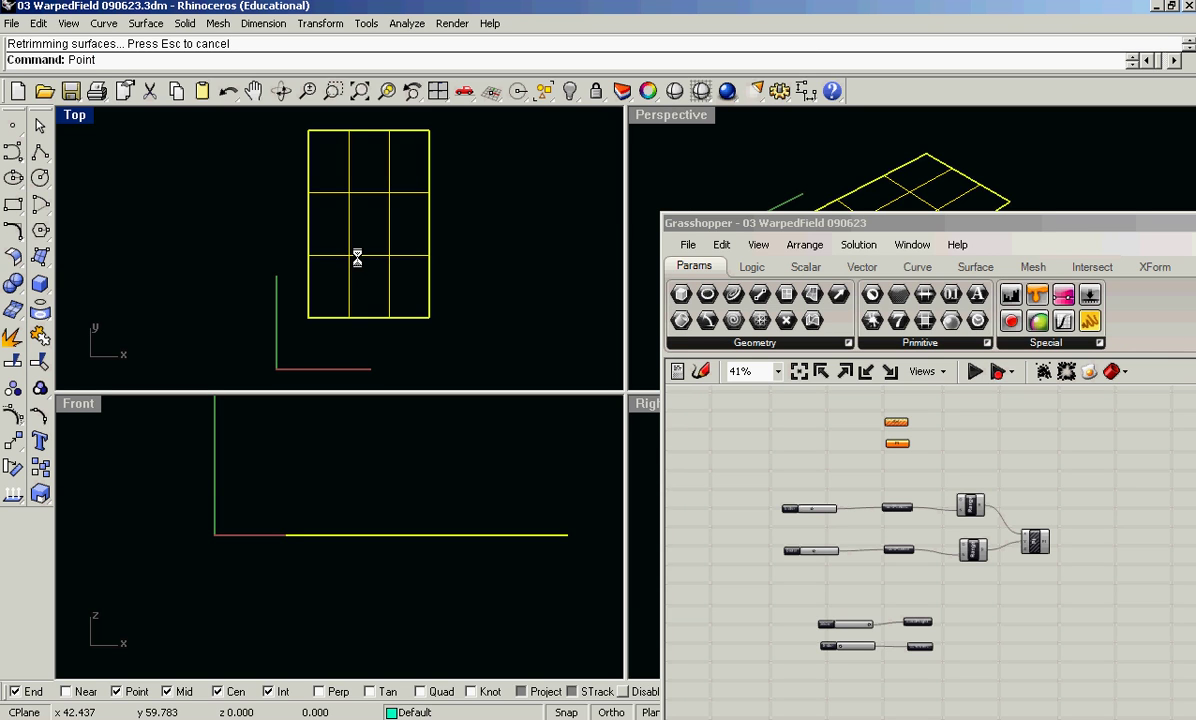
Show the surface's control points and move the lower-left interior point down about 28.8 units in the Front view.
{"action": "type", "text": "PointsOn"}
{"action": "key", "text": "Return"}
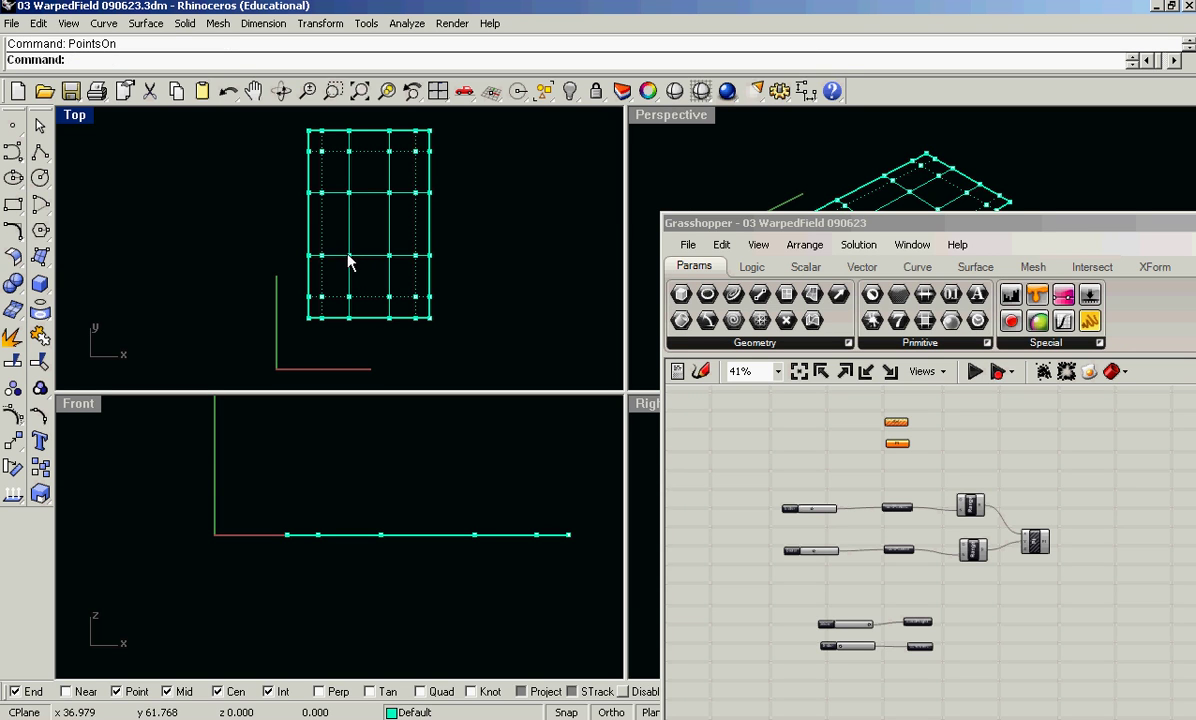
{"action": "type", "text": "m"}
{"action": "key", "text": "Return"}
{"action": "left_click", "coordinate": [129, 467]}
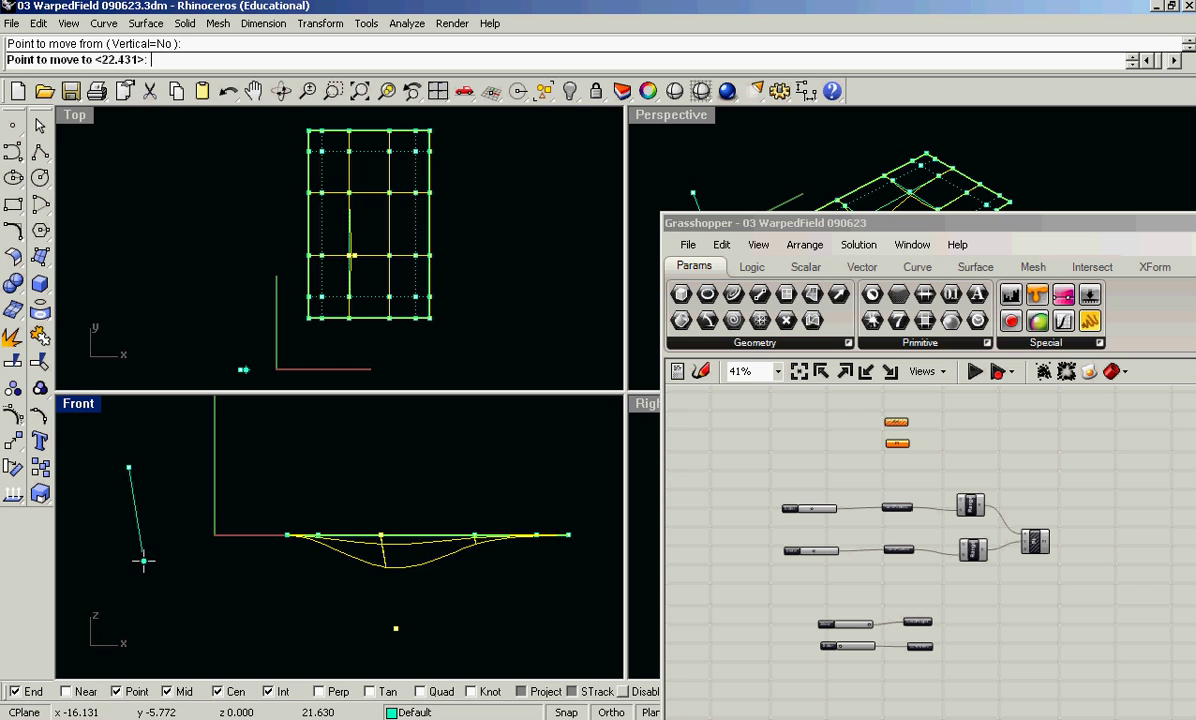
{"action": "left_click", "coordinate": [131, 591]}
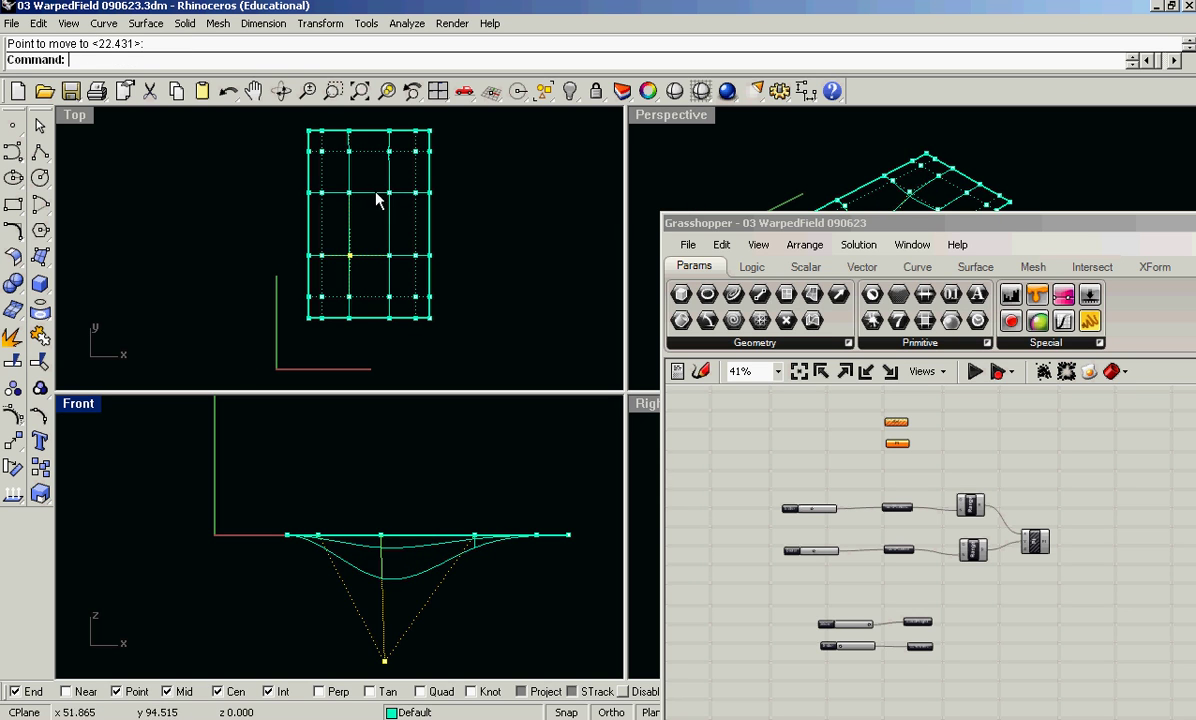
Move the two upper-right interior control points up about 30 units in the Front view and hide the control points.
{"action": "left_click_drag", "start_coordinate": [366, 215], "coordinate": [401, 141]}
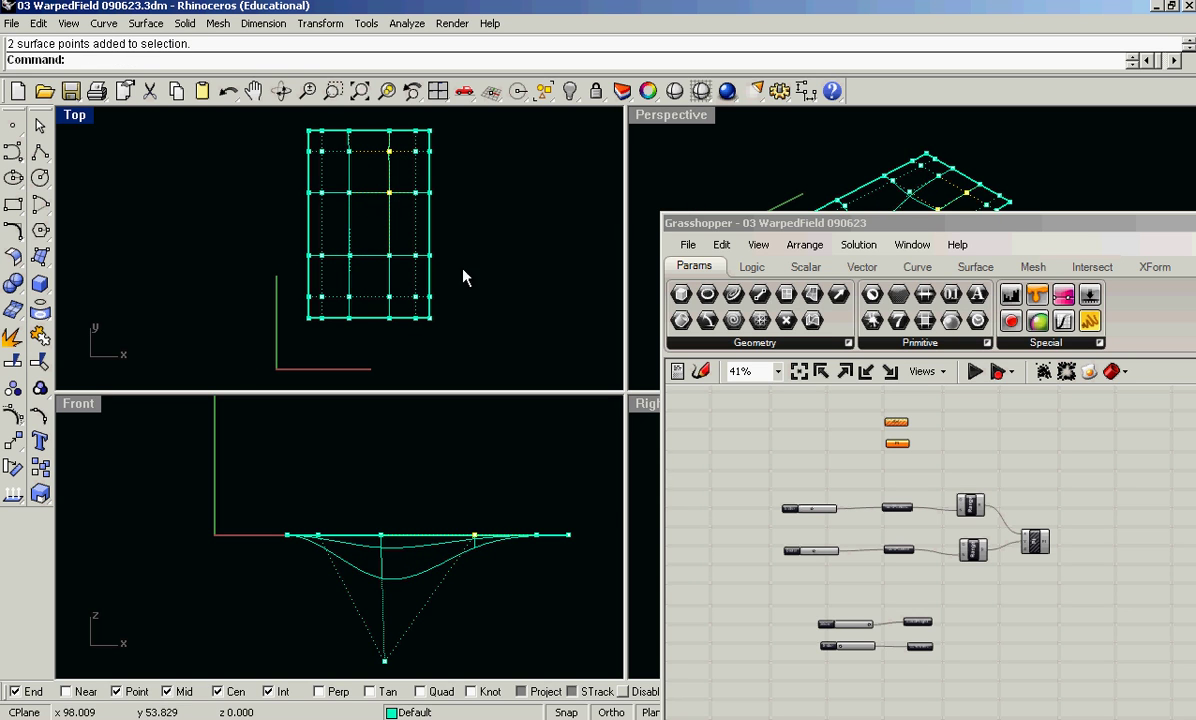
{"action": "key", "text": "Return"}
{"action": "left_click", "coordinate": [561, 506]}
{"action": "scroll", "coordinate": [557, 400], "scroll_direction": "down", "scroll_amount": 2}
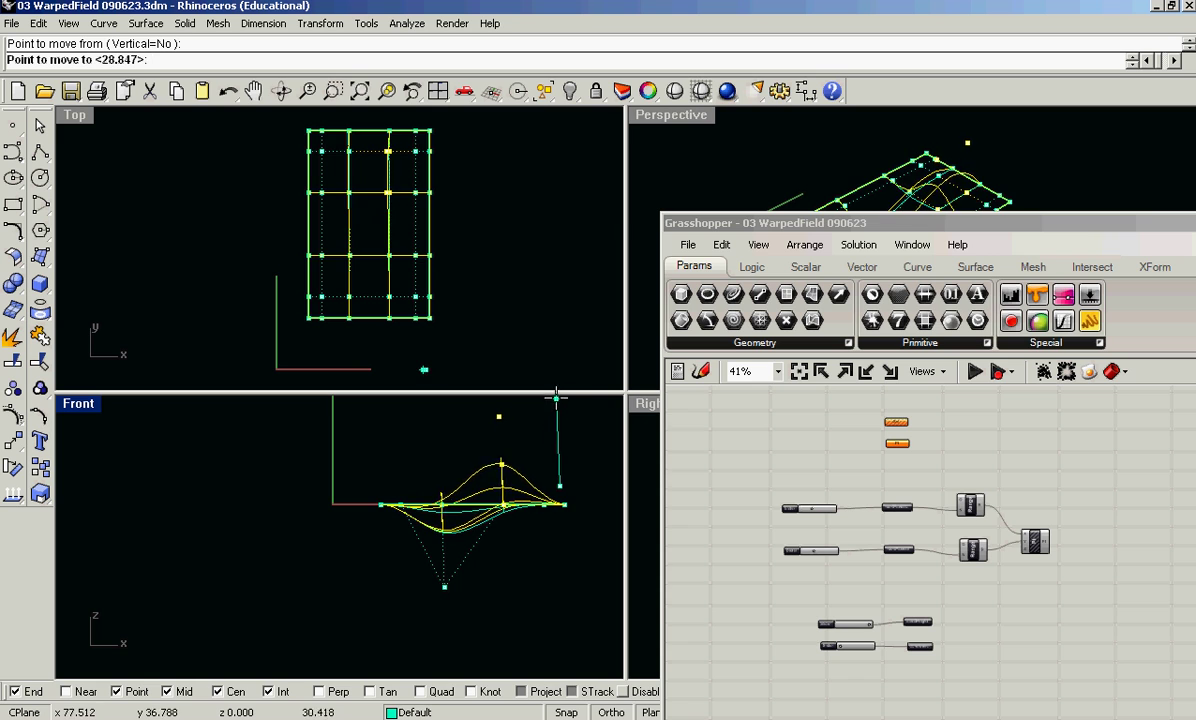
{"action": "left_click", "coordinate": [557, 400]}
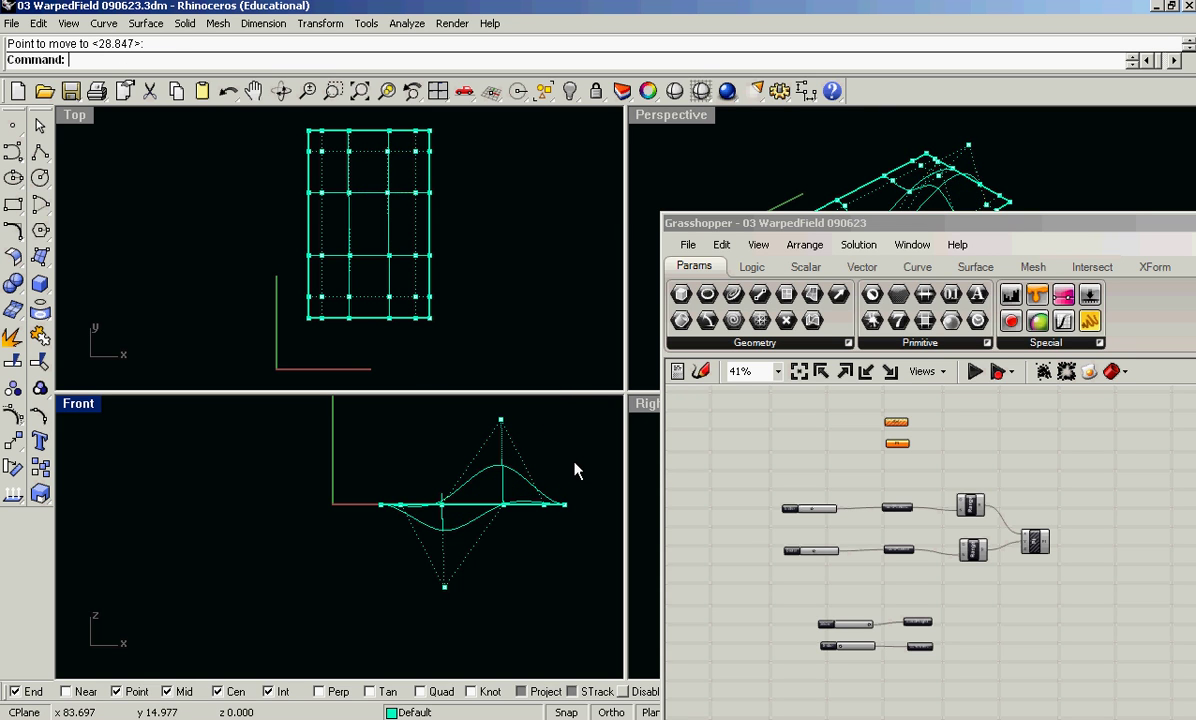
{"action": "key", "text": "Escape"}
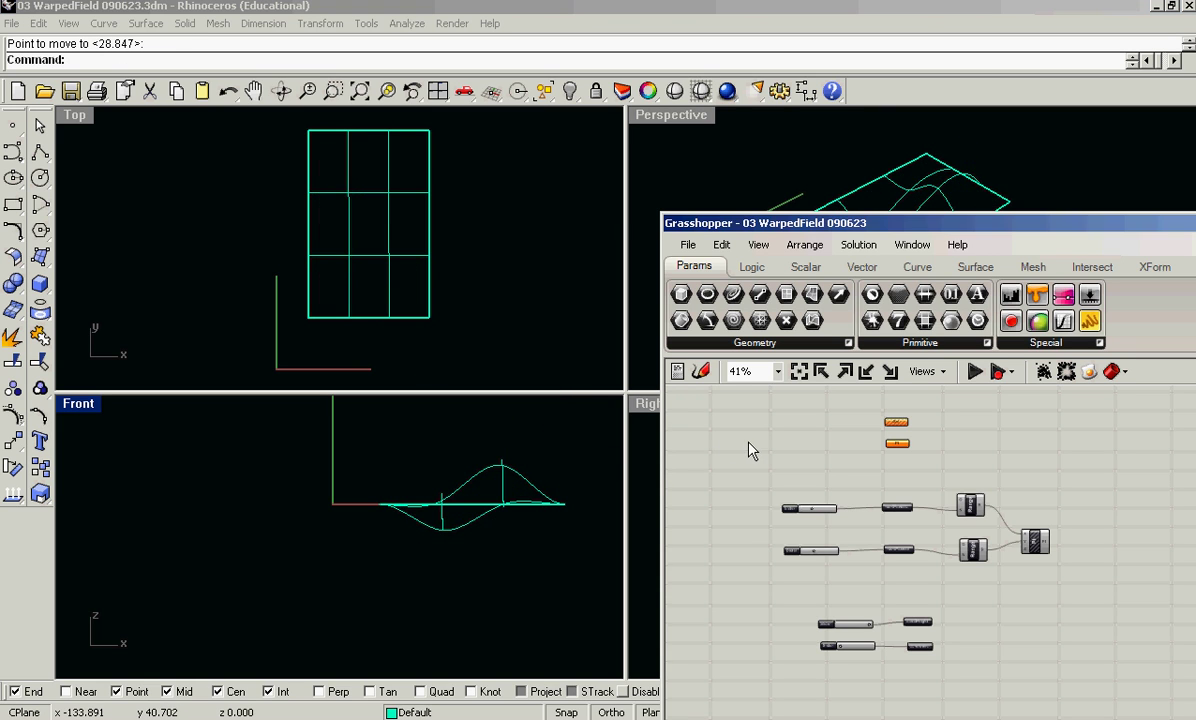
Reference the warped surface as the single surface of the Grasshopper Srf parameter.
{"action": "scroll", "coordinate": [885, 437], "scroll_direction": "up", "scroll_amount": 4}
{"action": "right_click", "coordinate": [870, 416]}
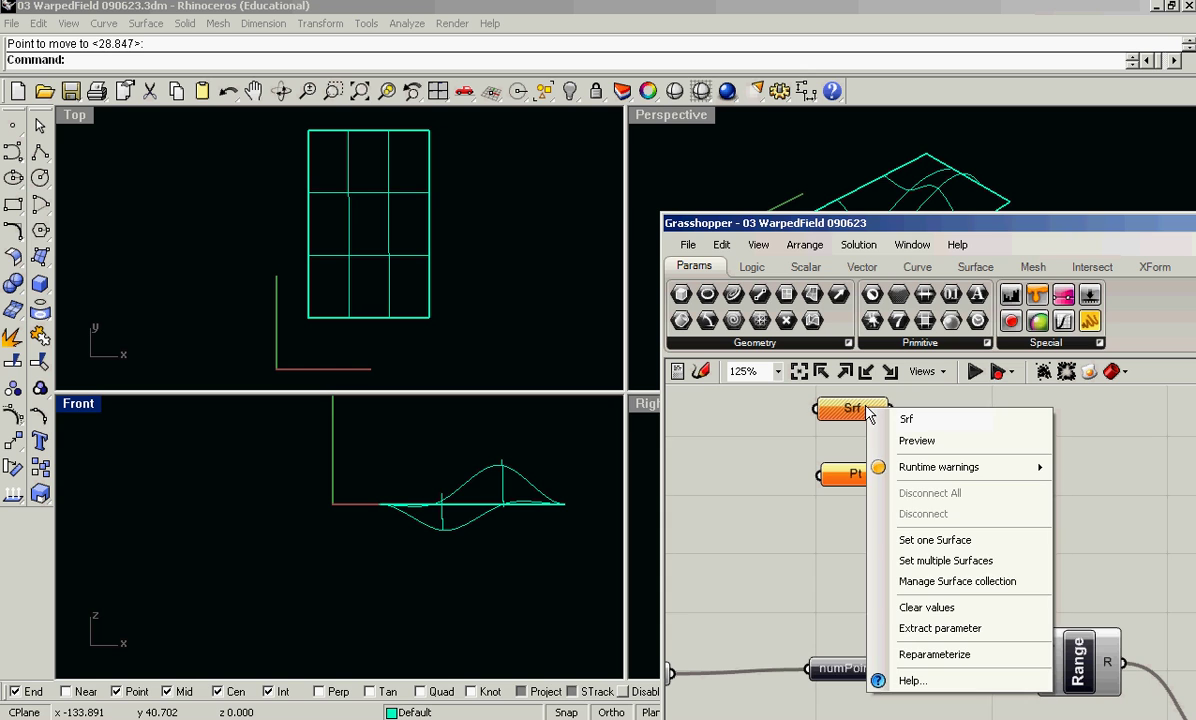
{"action": "left_click", "coordinate": [945, 541]}
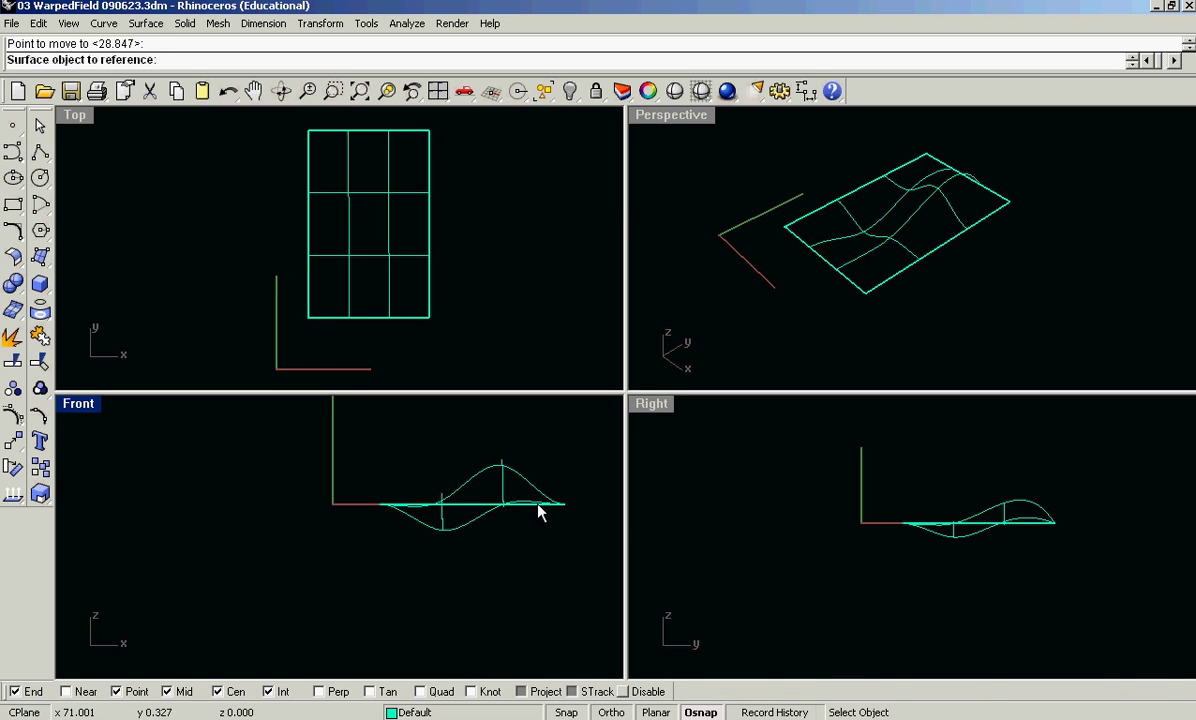
{"action": "left_click", "coordinate": [539, 505]}
Enable Reparameterize on the Srf parameter and check that the option is active.
{"action": "right_click", "coordinate": [858, 408]}
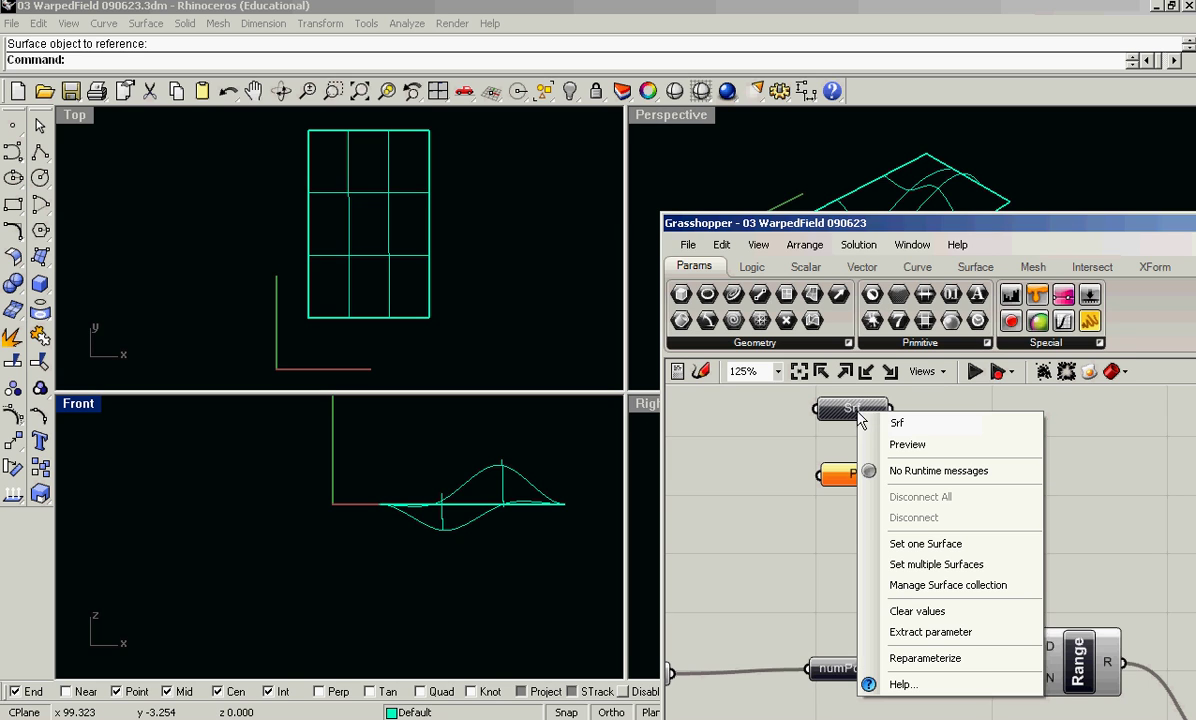
{"action": "left_click", "coordinate": [873, 658]}
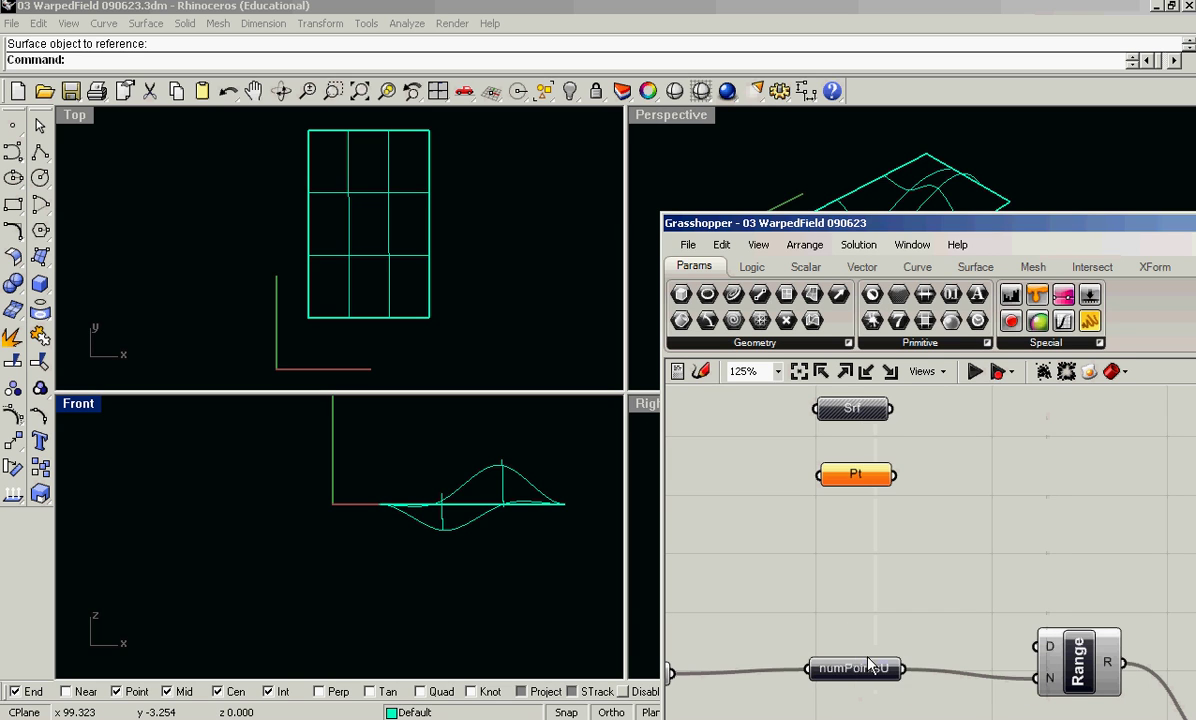
{"action": "right_click", "coordinate": [847, 411]}
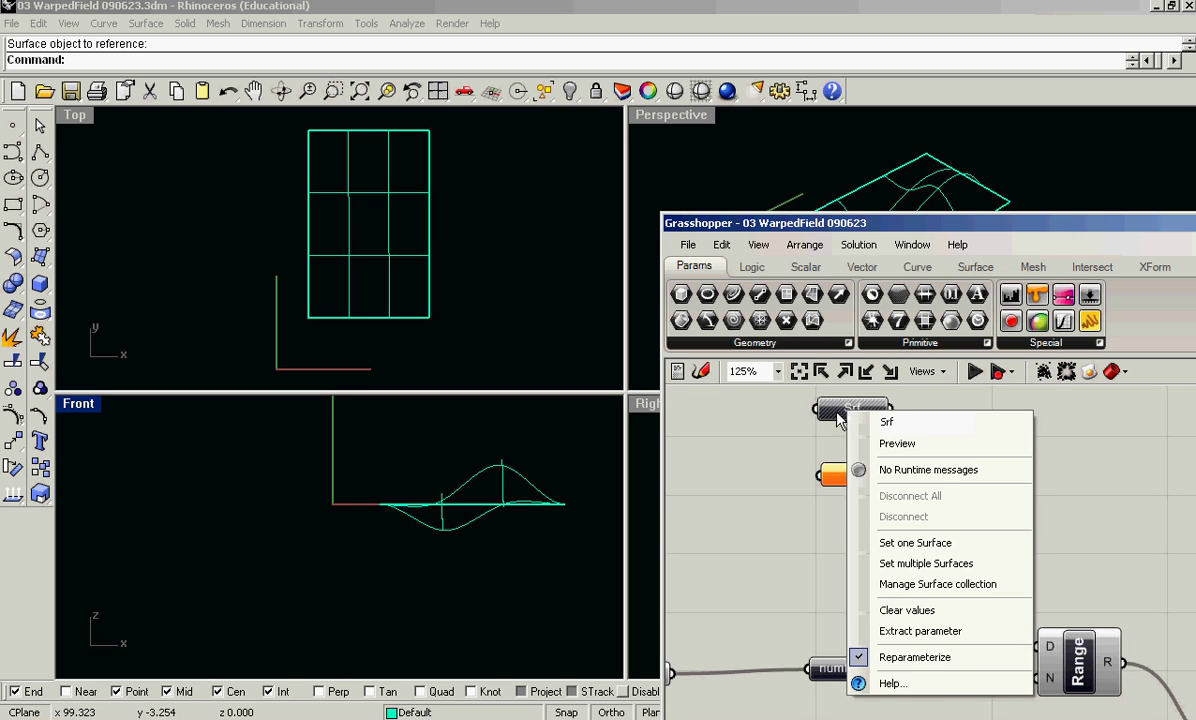
{"action": "left_click", "coordinate": [792, 455]}
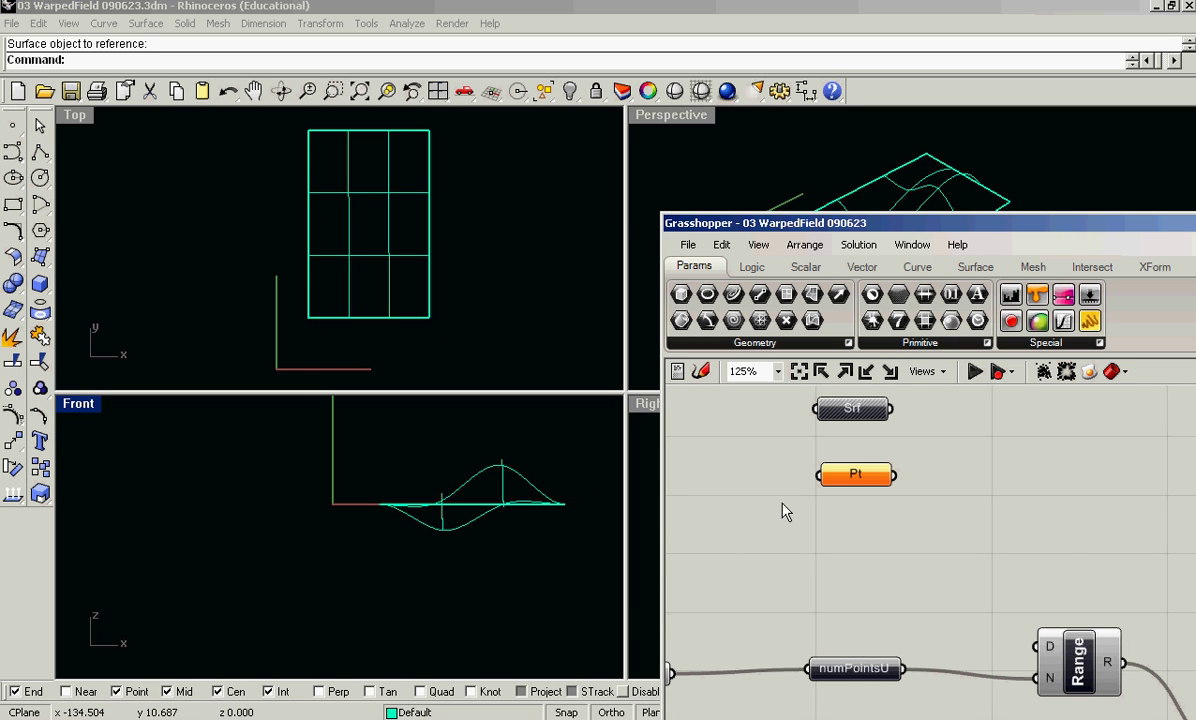
Examine the numPointsU and numPointsV sliders, the Range components they drive and the Point XYZ component that receives the ranges.
{"action": "scroll", "coordinate": [783, 514], "scroll_direction": "down", "scroll_amount": 3}
{"action": "right_click_drag", "start_coordinate": [855, 552], "coordinate": [895, 523]}
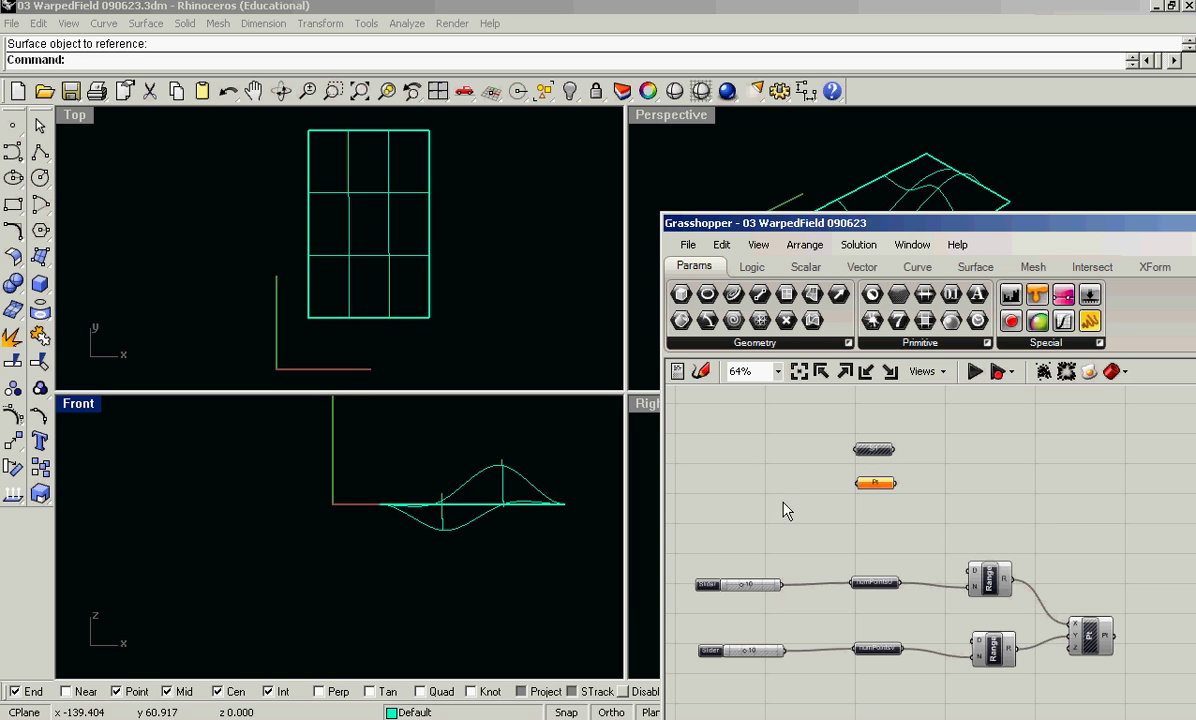
{"action": "right_click_drag", "start_coordinate": [795, 515], "coordinate": [785, 448]}
{"action": "scroll", "coordinate": [795, 480], "scroll_direction": "down", "scroll_amount": 2}
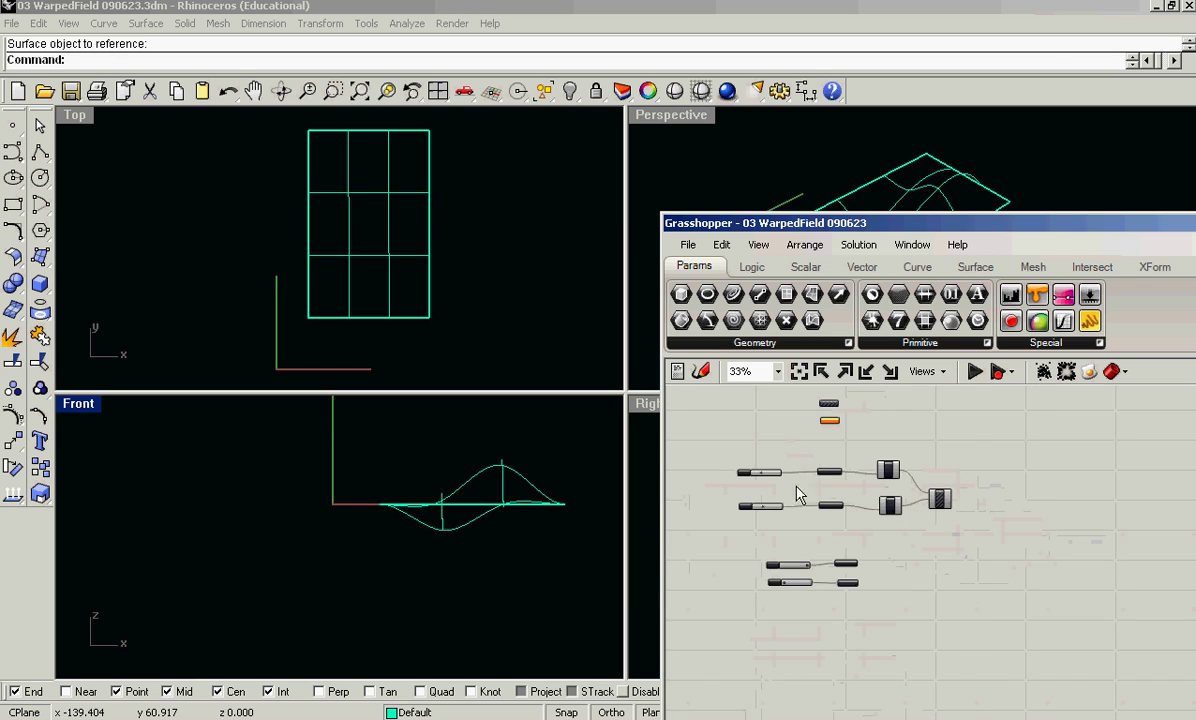
{"action": "scroll", "coordinate": [808, 475], "scroll_direction": "up", "scroll_amount": 4}
{"action": "scroll", "coordinate": [893, 516], "scroll_direction": "down", "scroll_amount": 1}
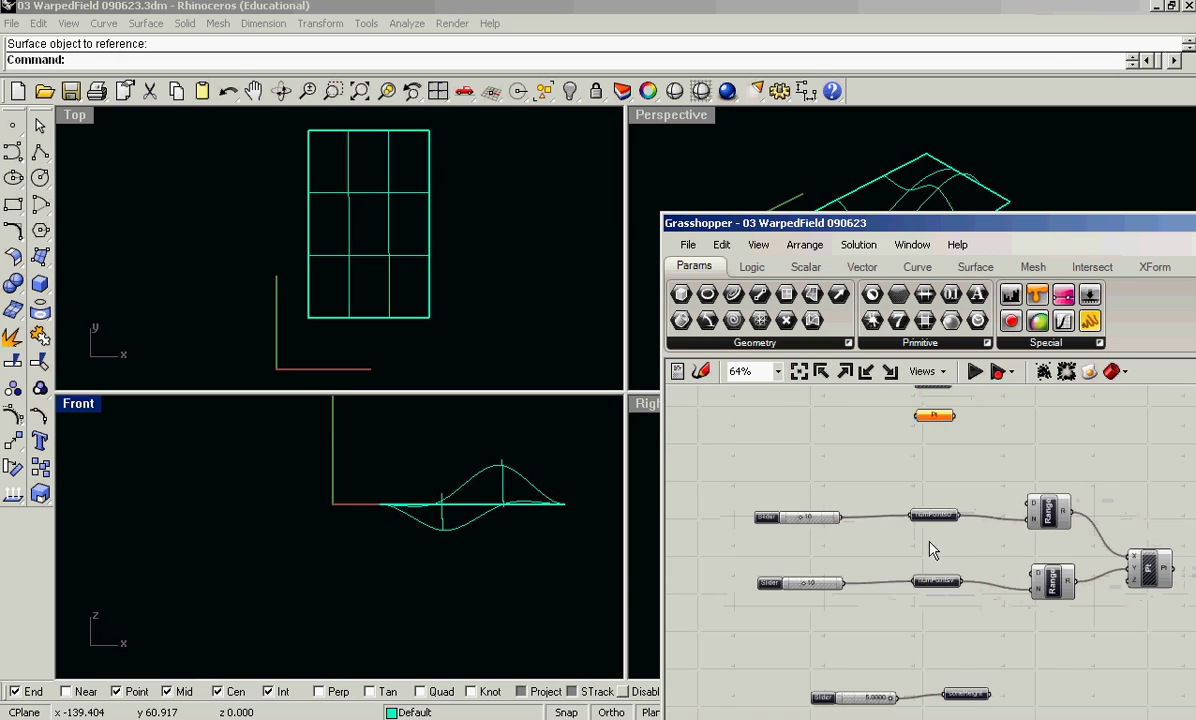
{"action": "right_click_drag", "start_coordinate": [932, 553], "coordinate": [940, 494]}
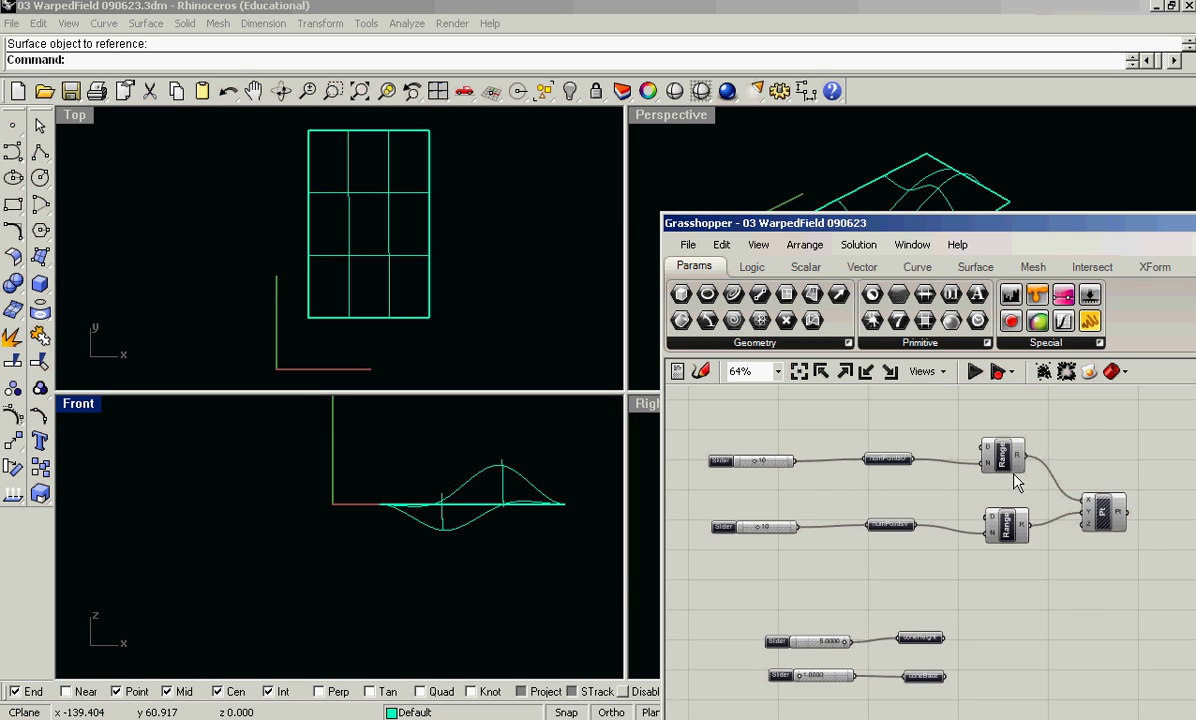
{"action": "scroll", "coordinate": [947, 442], "scroll_direction": "up", "scroll_amount": 2}
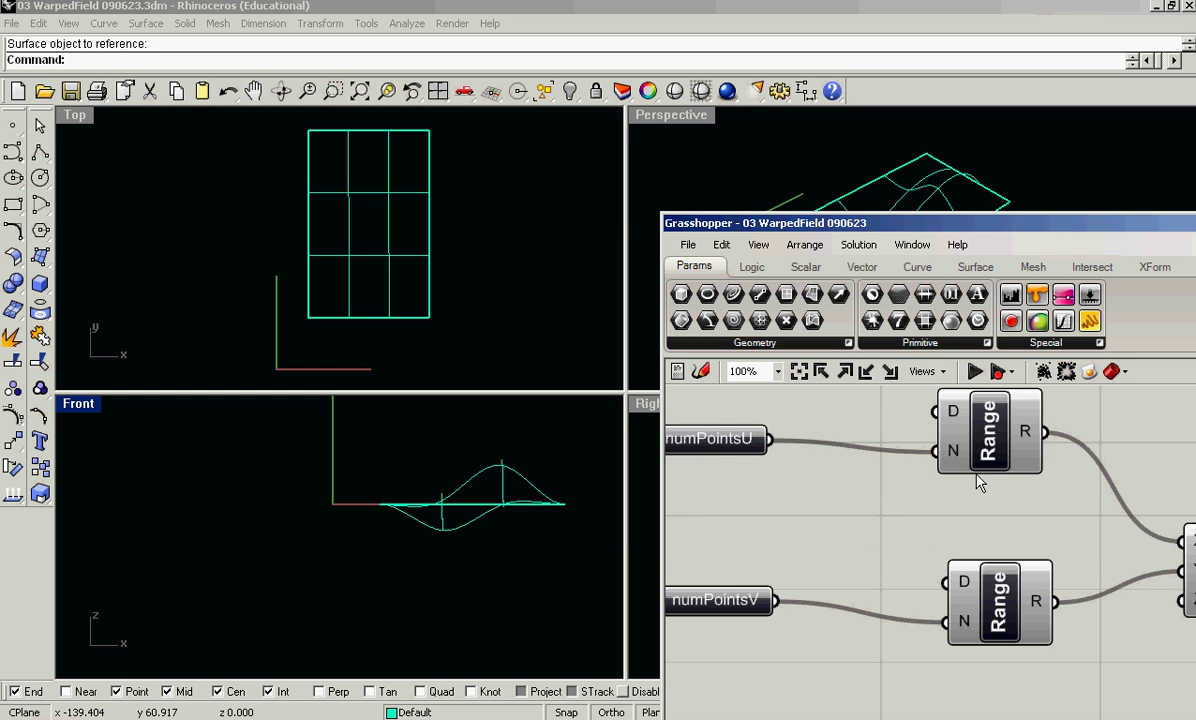
{"action": "scroll", "coordinate": [974, 475], "scroll_direction": "down", "scroll_amount": 1}
{"action": "right_click_drag", "start_coordinate": [793, 461], "coordinate": [837, 476]}
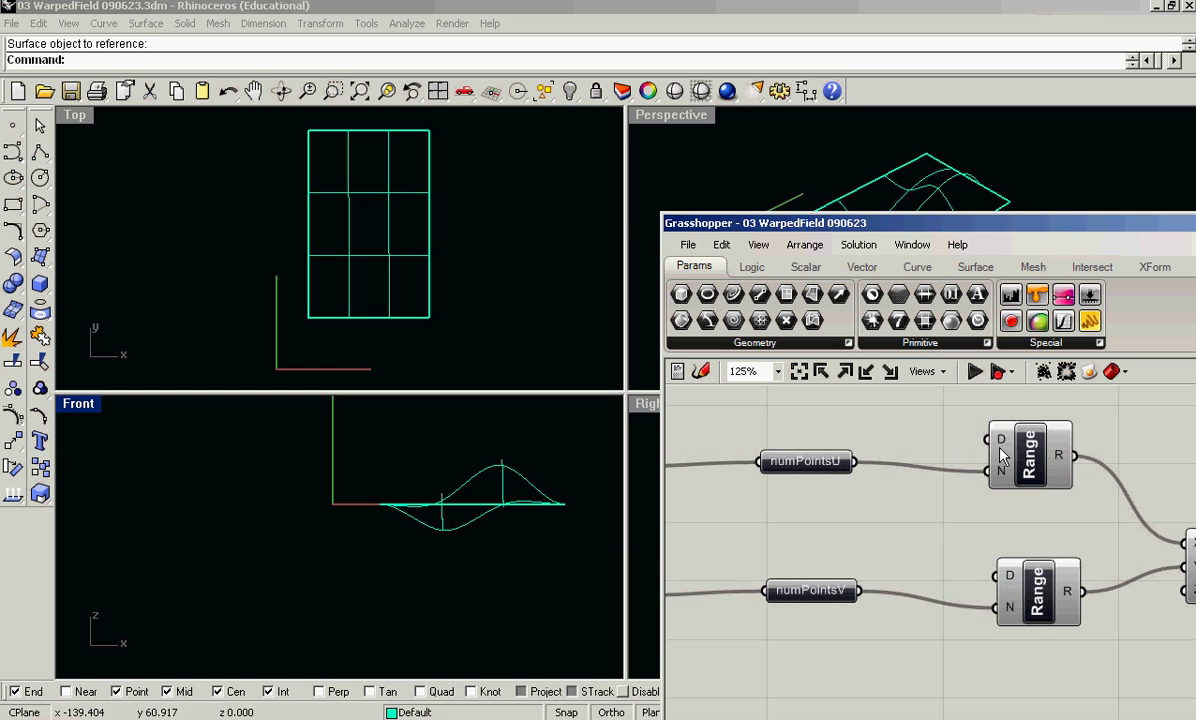
{"action": "right_click_drag", "start_coordinate": [976, 603], "coordinate": [1095, 591]}
{"action": "scroll", "coordinate": [1053, 551], "scroll_direction": "down", "scroll_amount": 2}
{"action": "right_click_drag", "start_coordinate": [968, 589], "coordinate": [896, 546]}
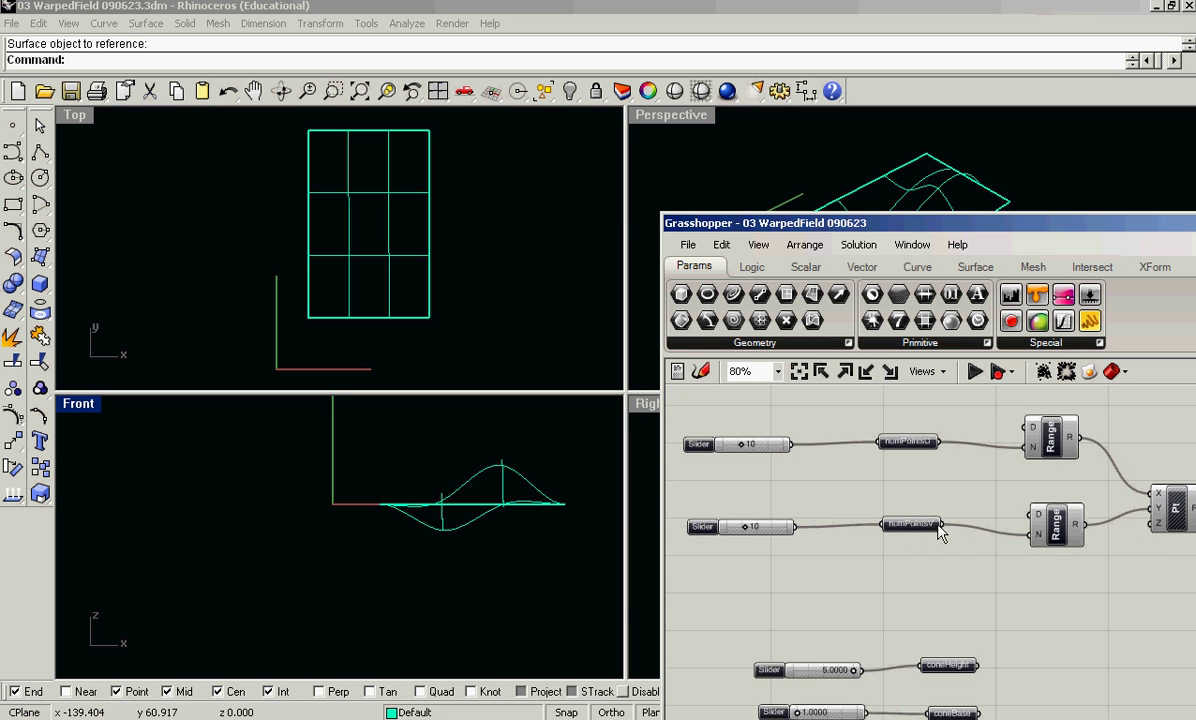
{"action": "right_click_drag", "start_coordinate": [1068, 566], "coordinate": [969, 585]}
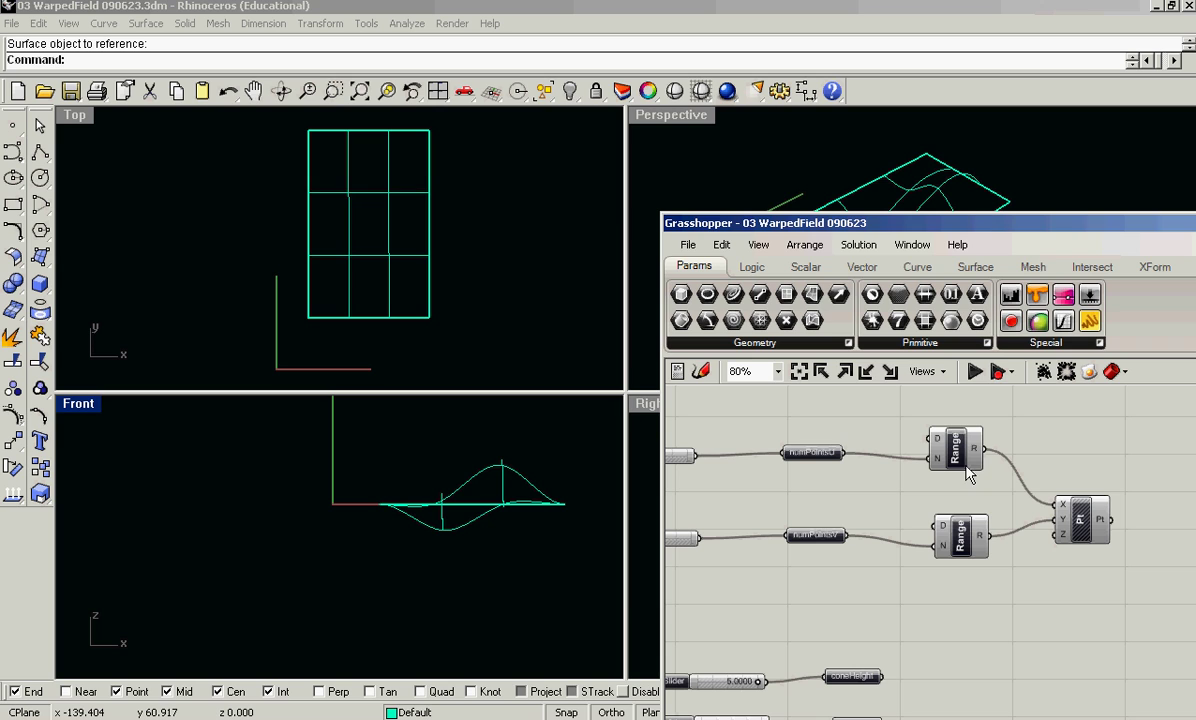
{"action": "left_click", "coordinate": [1081, 528]}
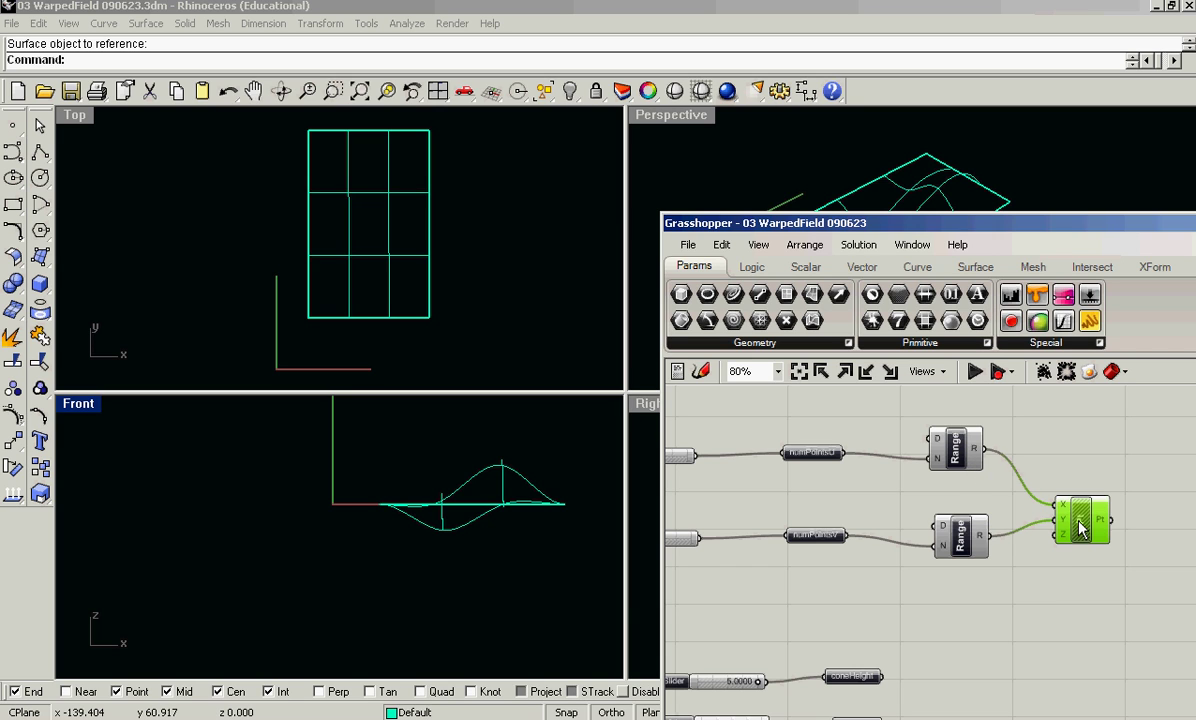
{"action": "left_click", "coordinate": [1032, 562]}
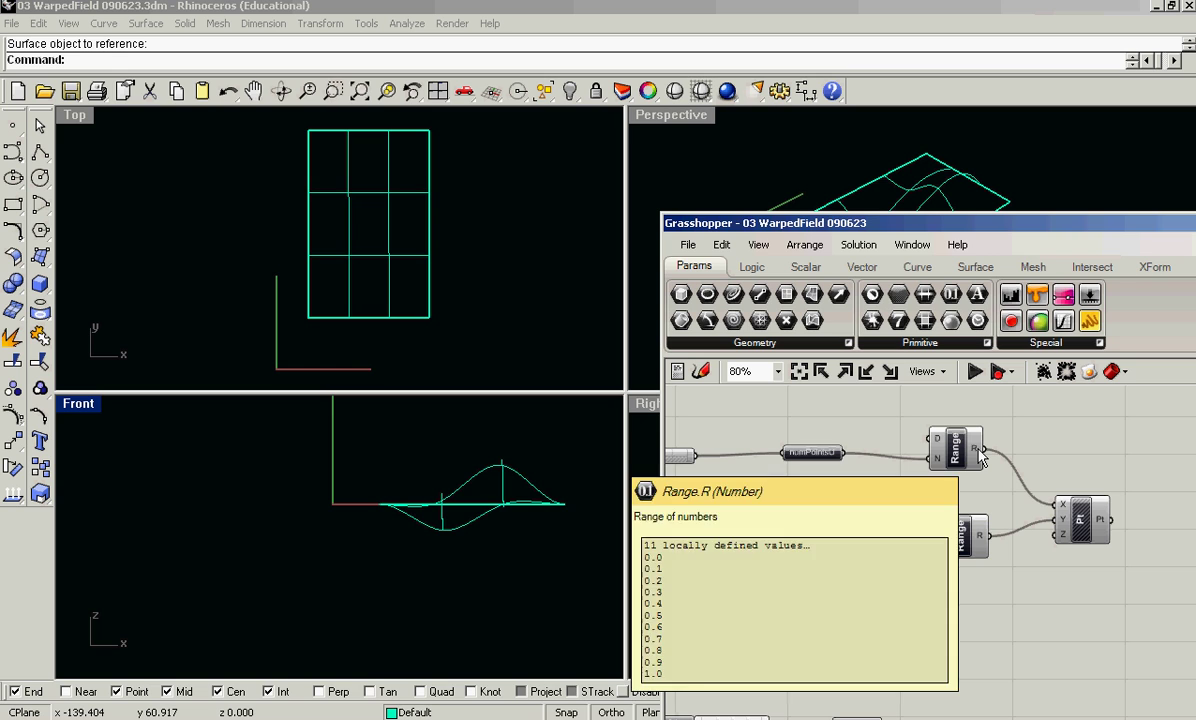
Check which list-matching mode the Point XYZ component uses.
{"action": "right_click", "coordinate": [1080, 530]}
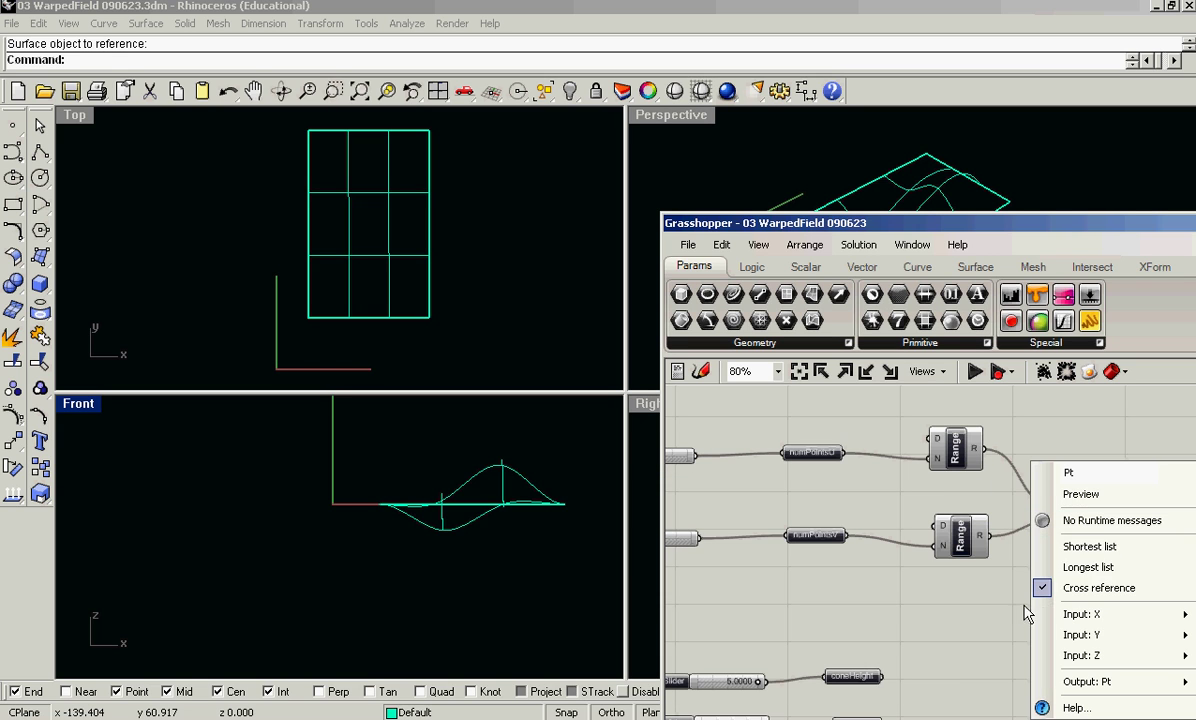
{"action": "left_click", "coordinate": [1030, 620]}
{"action": "right_click", "coordinate": [1080, 530]}
{"action": "left_click", "coordinate": [998, 630]}
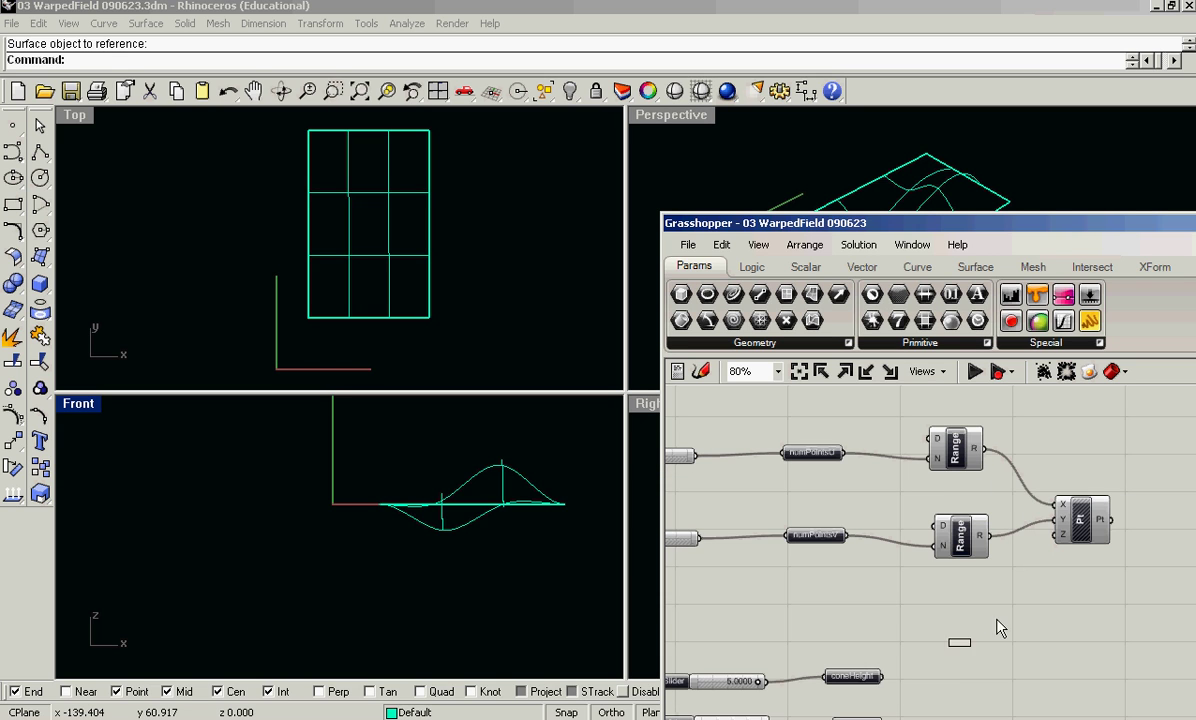
Turn on the preview of the Point XYZ component and inspect its point grid in the Top view.
{"action": "right_click", "coordinate": [1082, 531]}
{"action": "left_click", "coordinate": [1081, 494]}
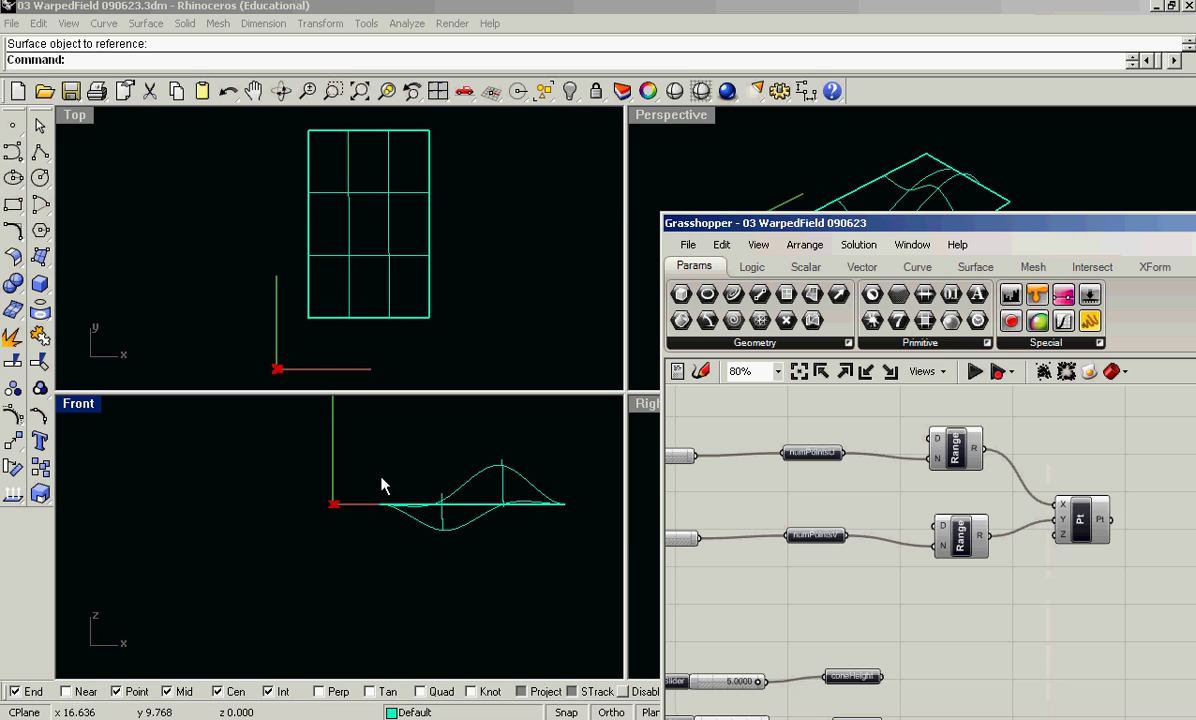
{"action": "scroll", "coordinate": [273, 372], "scroll_direction": "up", "scroll_amount": 5}
{"action": "scroll", "coordinate": [275, 345], "scroll_direction": "up", "scroll_amount": 4}
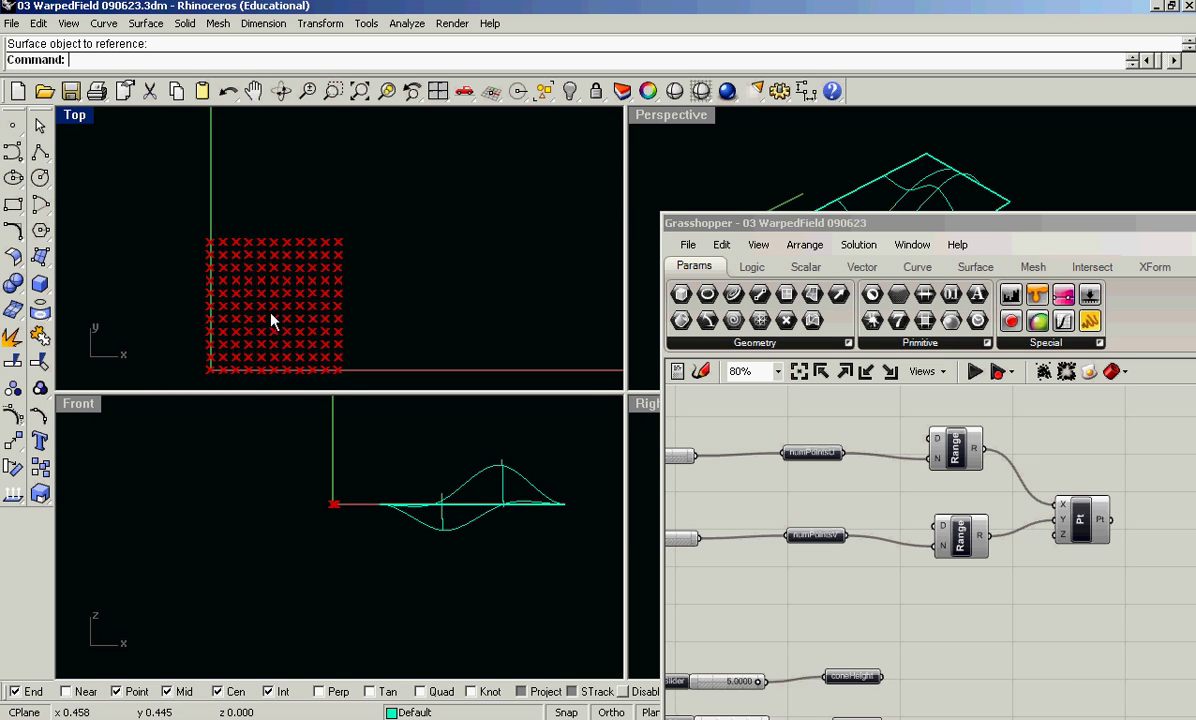
{"action": "scroll", "coordinate": [285, 320], "scroll_direction": "down", "scroll_amount": 2}
{"action": "right_click_drag", "start_coordinate": [1078, 591], "coordinate": [1082, 593]}
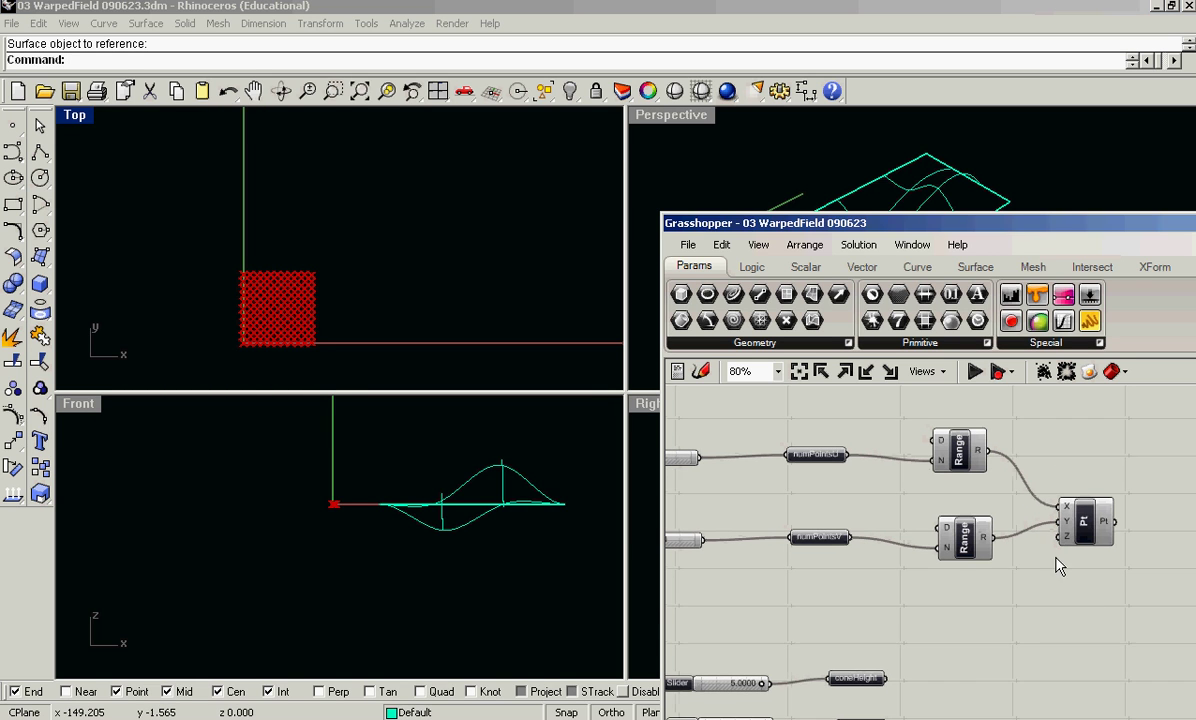
Turn off the preview of the Point XYZ component and move the Grasshopper window to uncover more of the canvas.
{"action": "right_click", "coordinate": [1086, 530]}
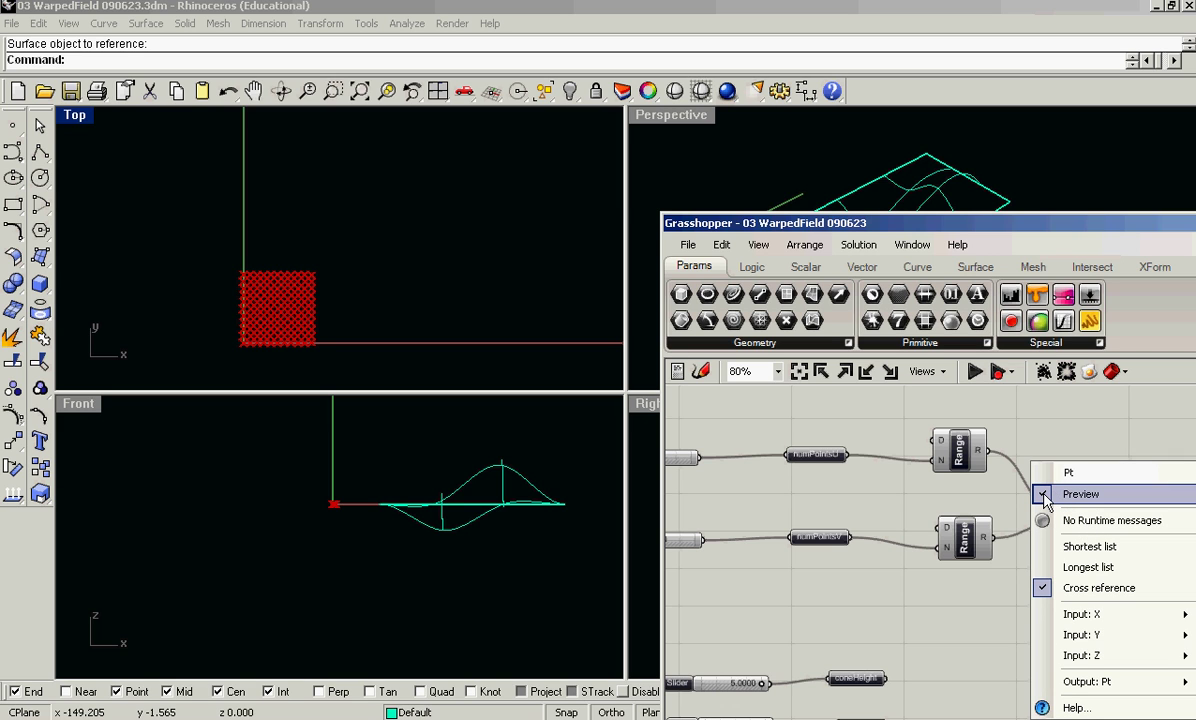
{"action": "left_click", "coordinate": [1045, 500]}
{"action": "scroll", "coordinate": [961, 605], "scroll_direction": "down", "scroll_amount": 5}
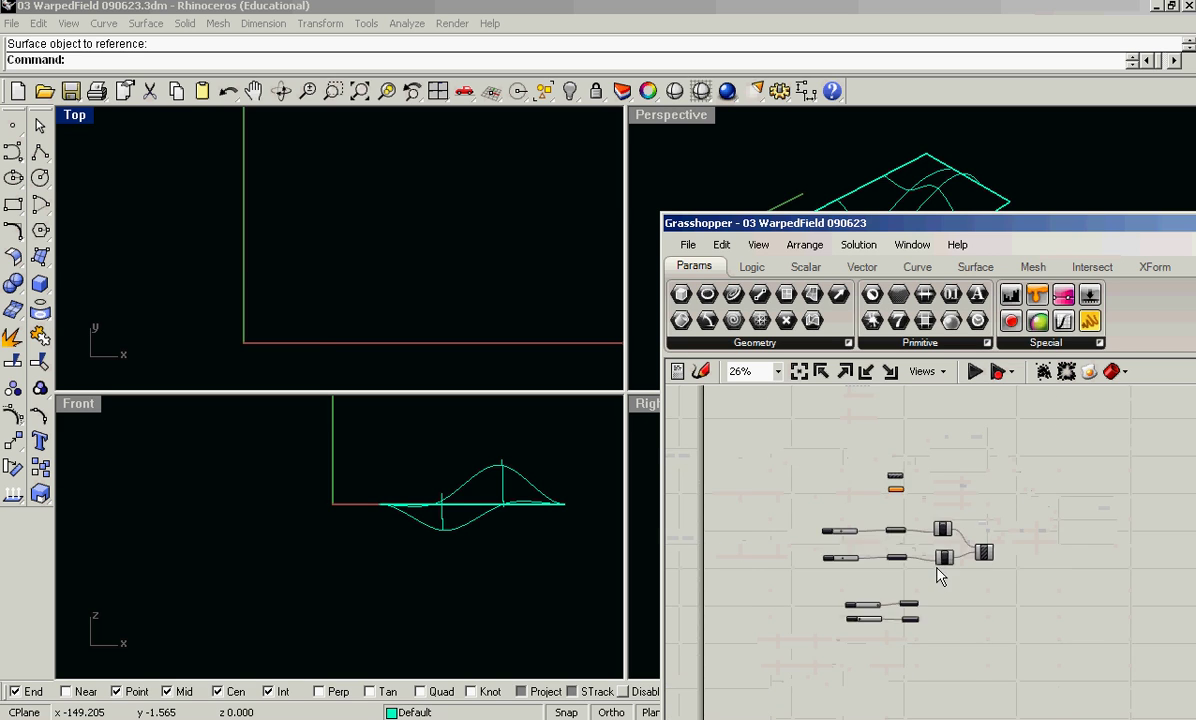
{"action": "left_click_drag", "start_coordinate": [898, 218], "coordinate": [674, 118]}
{"action": "scroll", "coordinate": [760, 425], "scroll_direction": "up", "scroll_amount": 6}
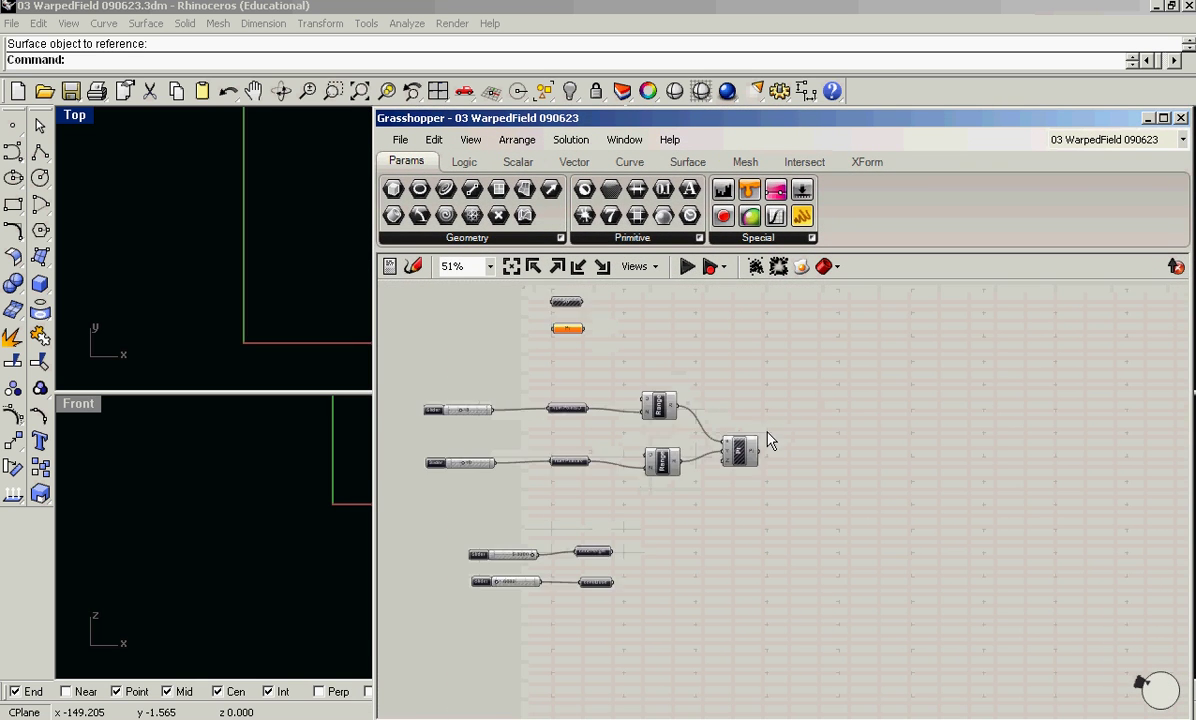
Add an Evaluate Surface component to the canvas beyond the Point XYZ component.
{"action": "left_click", "coordinate": [690, 162]}
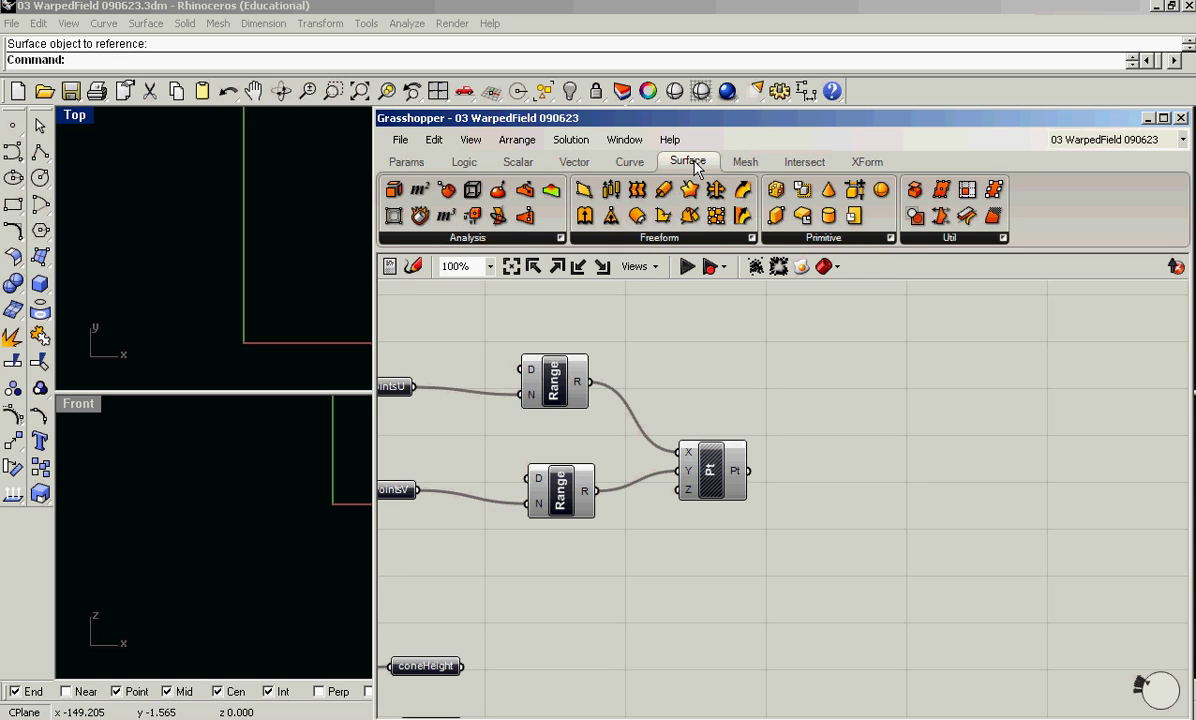
{"action": "left_click", "coordinate": [560, 238]}
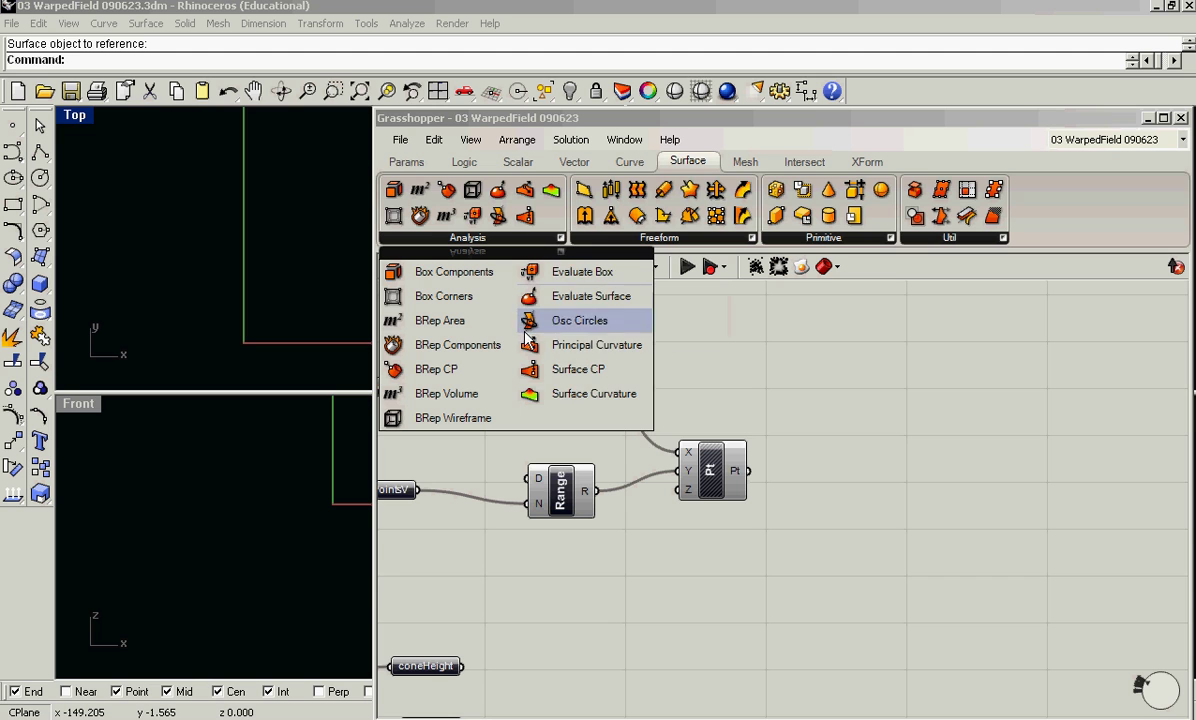
{"action": "left_click", "coordinate": [577, 297]}
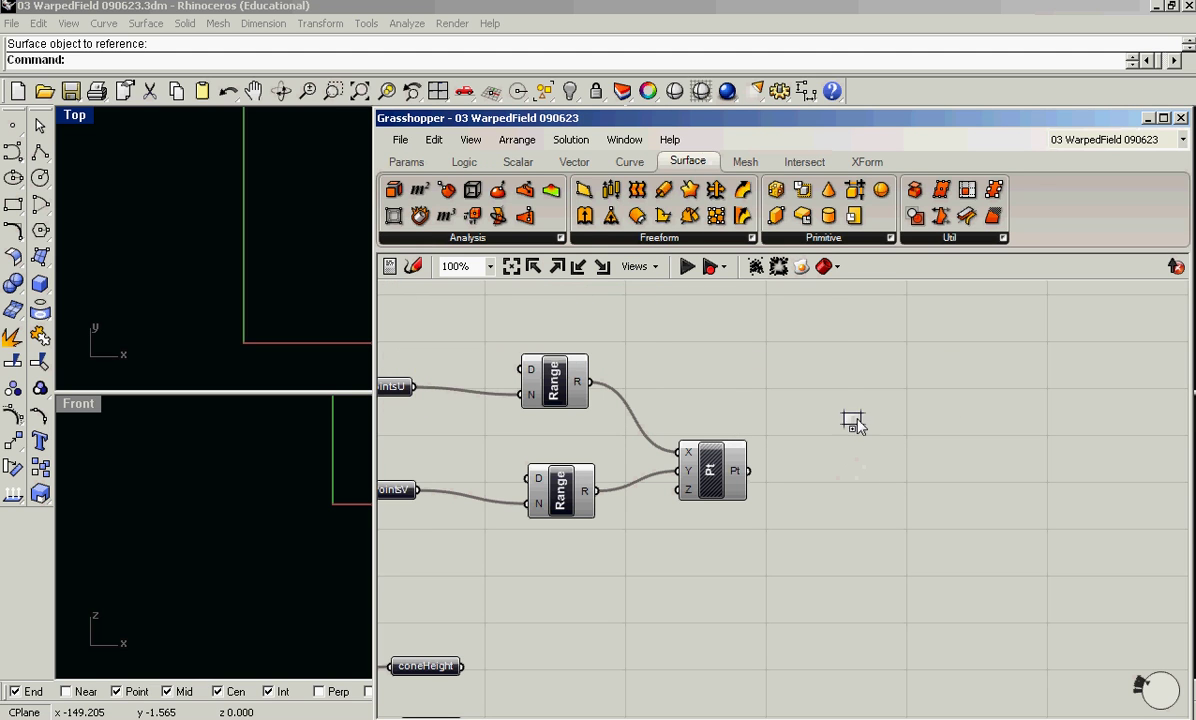
{"action": "left_click", "coordinate": [768, 365]}
Connect the Srf parameter to the Eval component's S input and the Point XYZ output to its uv input.
{"action": "right_click_drag", "start_coordinate": [763, 370], "coordinate": [898, 500]}
{"action": "left_click_drag", "start_coordinate": [951, 507], "coordinate": [885, 428]}
{"action": "left_click_drag", "start_coordinate": [543, 313], "coordinate": [967, 485]}
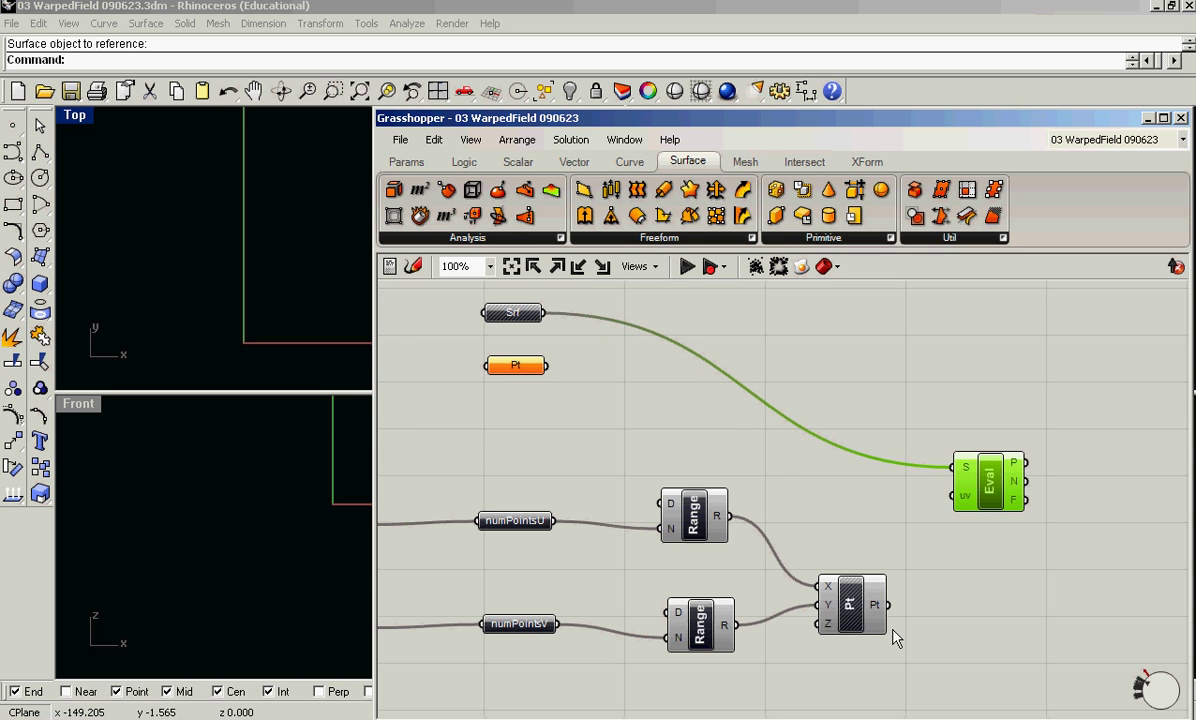
{"action": "left_click_drag", "start_coordinate": [887, 605], "coordinate": [961, 497]}
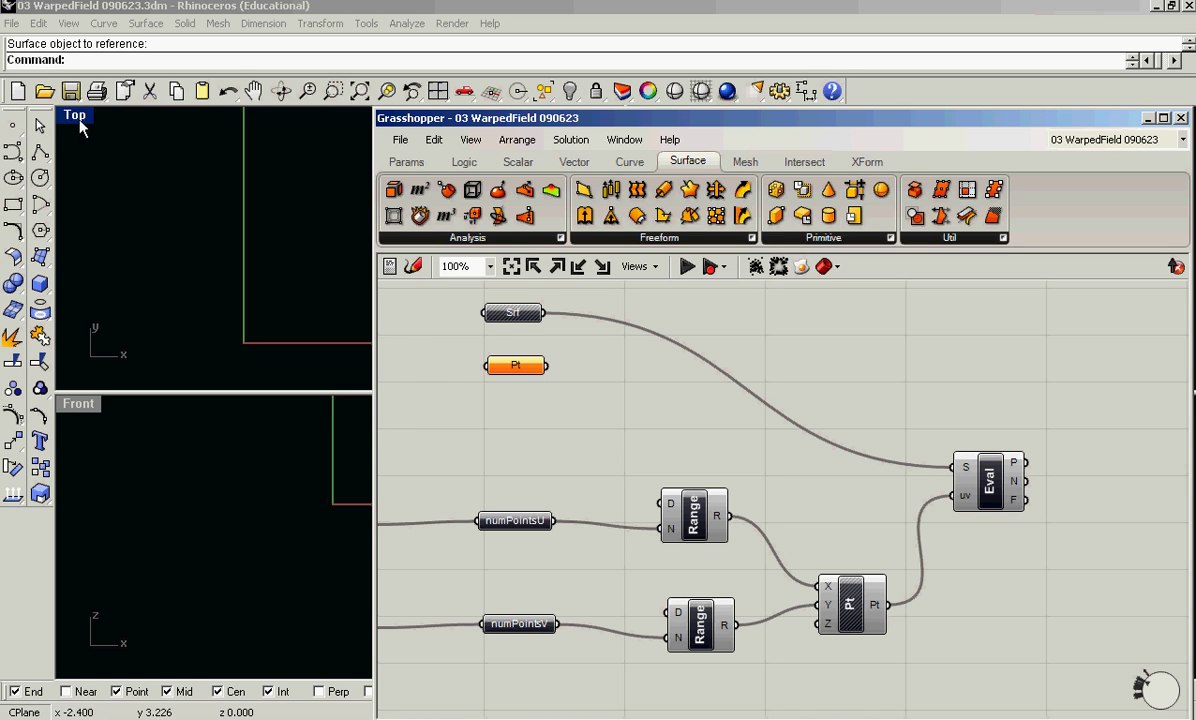
Examine the evaluated point grid over the surface in the Top view and the Eval component's inputs and outputs.
{"action": "scroll", "coordinate": [201, 193], "scroll_direction": "down", "scroll_amount": 5}
{"action": "scroll", "coordinate": [208, 199], "scroll_direction": "up", "scroll_amount": 6}
{"action": "left_click", "coordinate": [218, 208]}
{"action": "scroll", "coordinate": [220, 212], "scroll_direction": "down", "scroll_amount": 8}
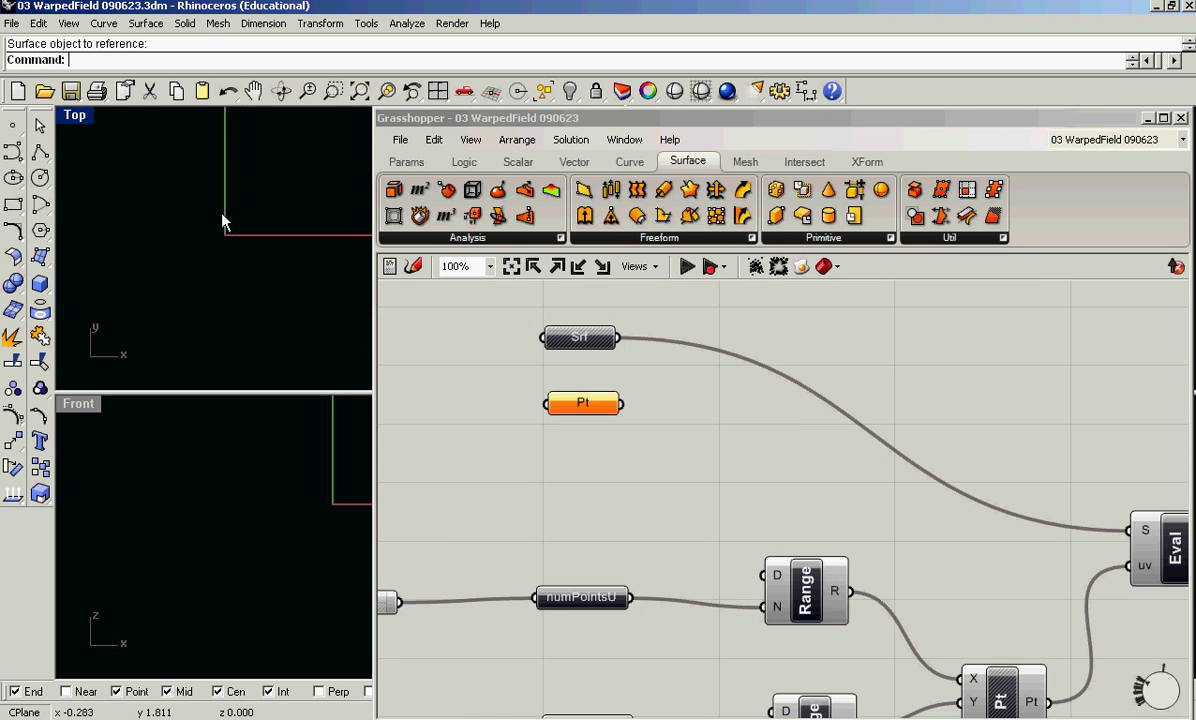
{"action": "right_click_drag", "start_coordinate": [322, 256], "coordinate": [165, 294]}
{"action": "scroll", "coordinate": [258, 277], "scroll_direction": "down", "scroll_amount": 12}
{"action": "right_click_drag", "start_coordinate": [260, 197], "coordinate": [167, 268]}
{"action": "right_click_drag", "start_coordinate": [1038, 554], "coordinate": [844, 489]}
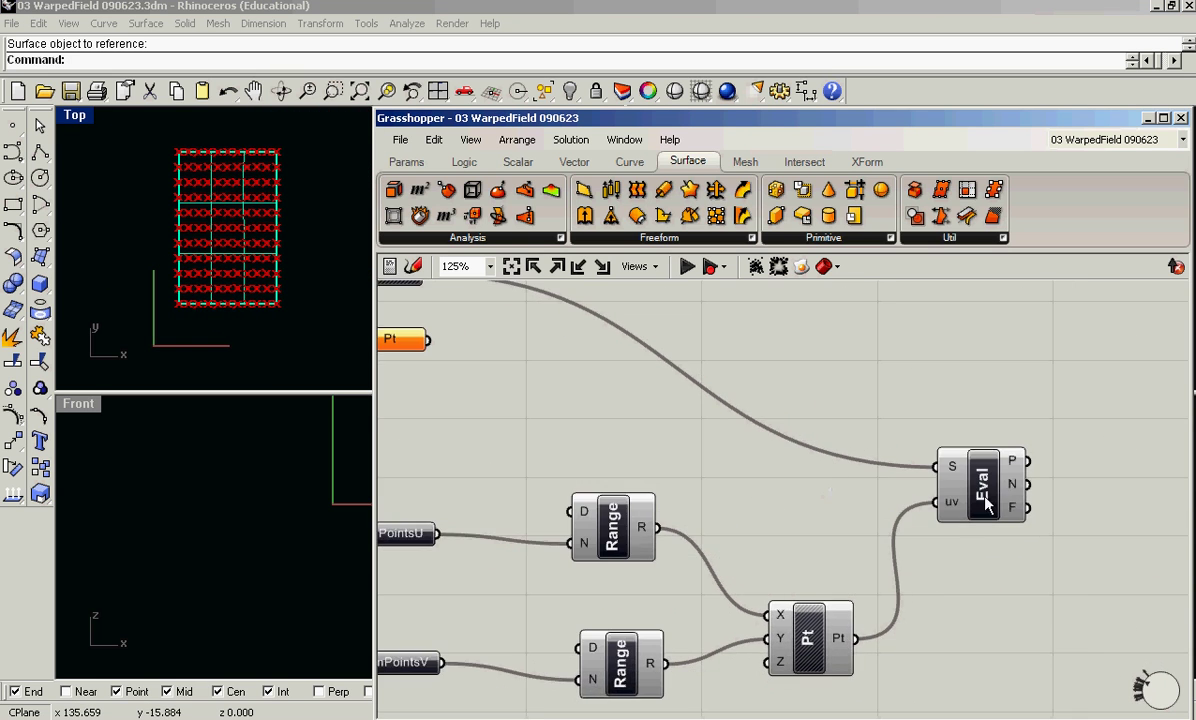
{"action": "scroll", "coordinate": [1018, 480], "scroll_direction": "up", "scroll_amount": 4}
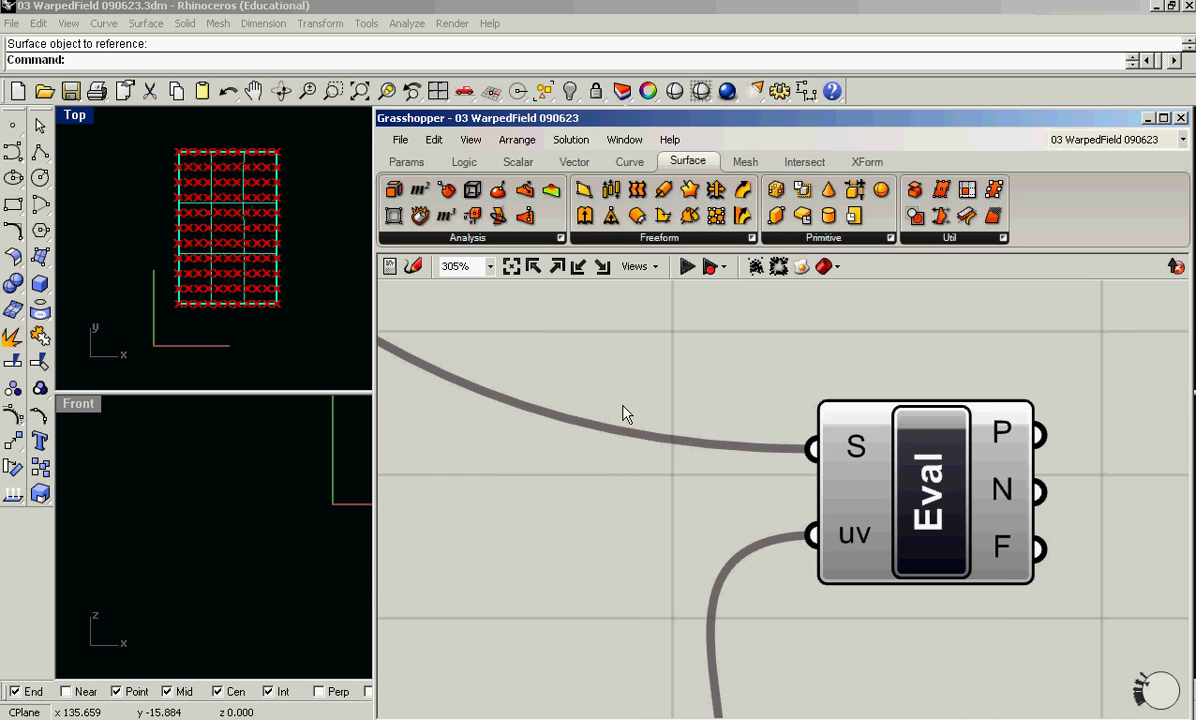
Add a Point parameter fed by the Eval component's P output and turn off the Eval component's preview.
{"action": "scroll", "coordinate": [619, 387], "scroll_direction": "down", "scroll_amount": 5}
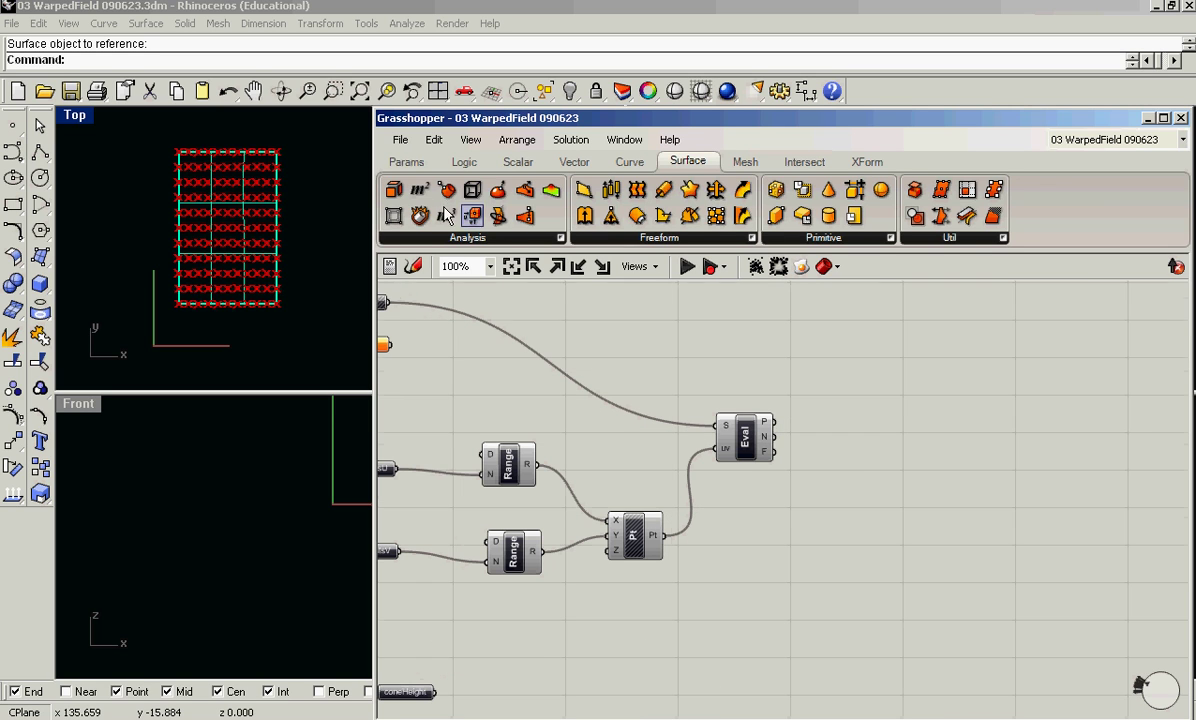
{"action": "left_click", "coordinate": [400, 162]}
{"action": "left_click", "coordinate": [507, 214]}
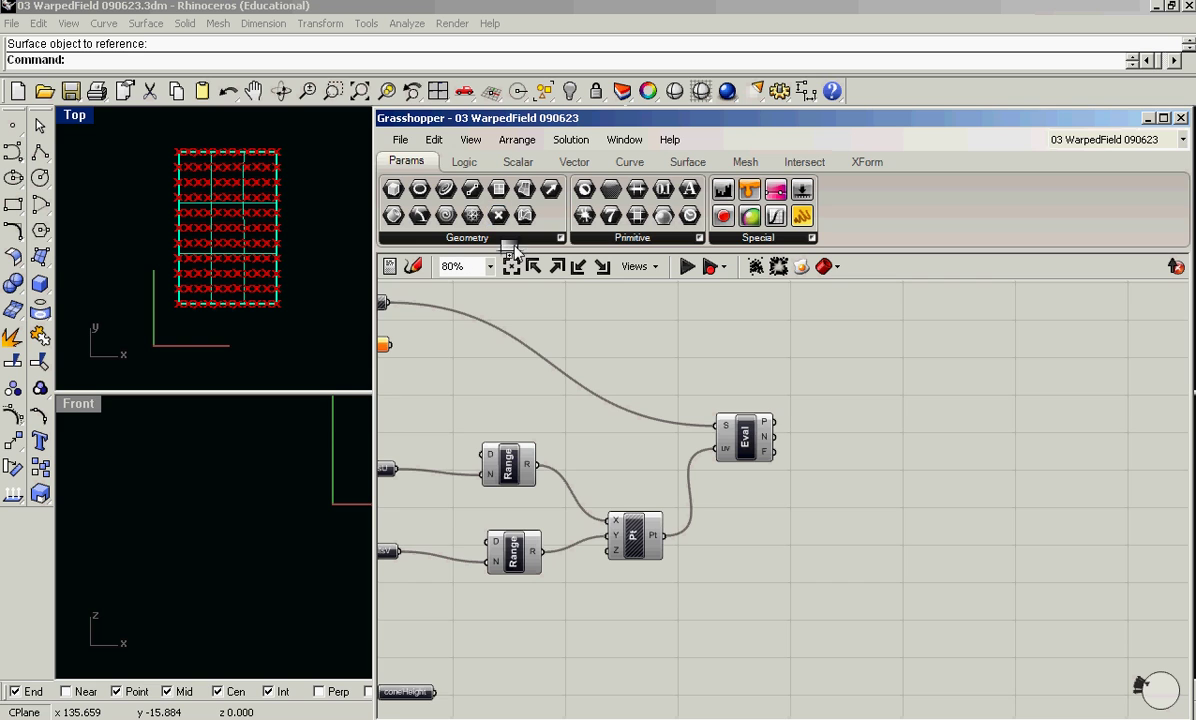
{"action": "scroll", "coordinate": [862, 430], "scroll_direction": "up", "scroll_amount": 2}
{"action": "scroll", "coordinate": [800, 442], "scroll_direction": "up", "scroll_amount": 3}
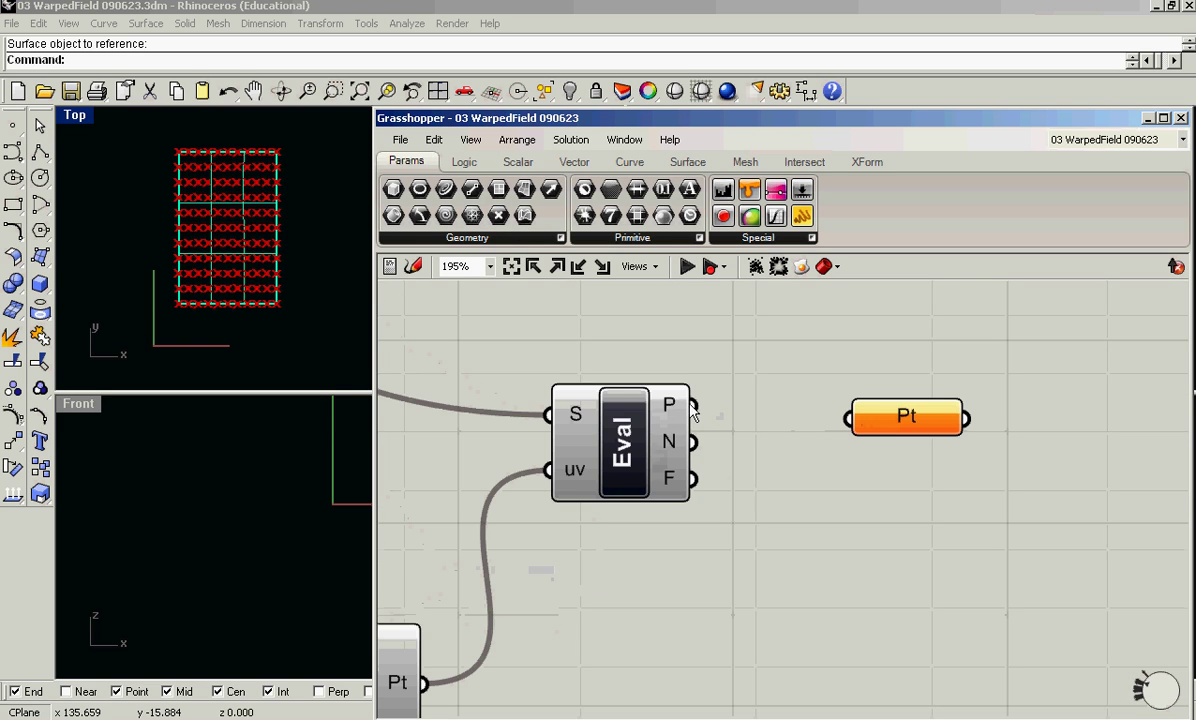
{"action": "left_click_drag", "start_coordinate": [693, 405], "coordinate": [849, 418]}
{"action": "right_click", "coordinate": [630, 452]}
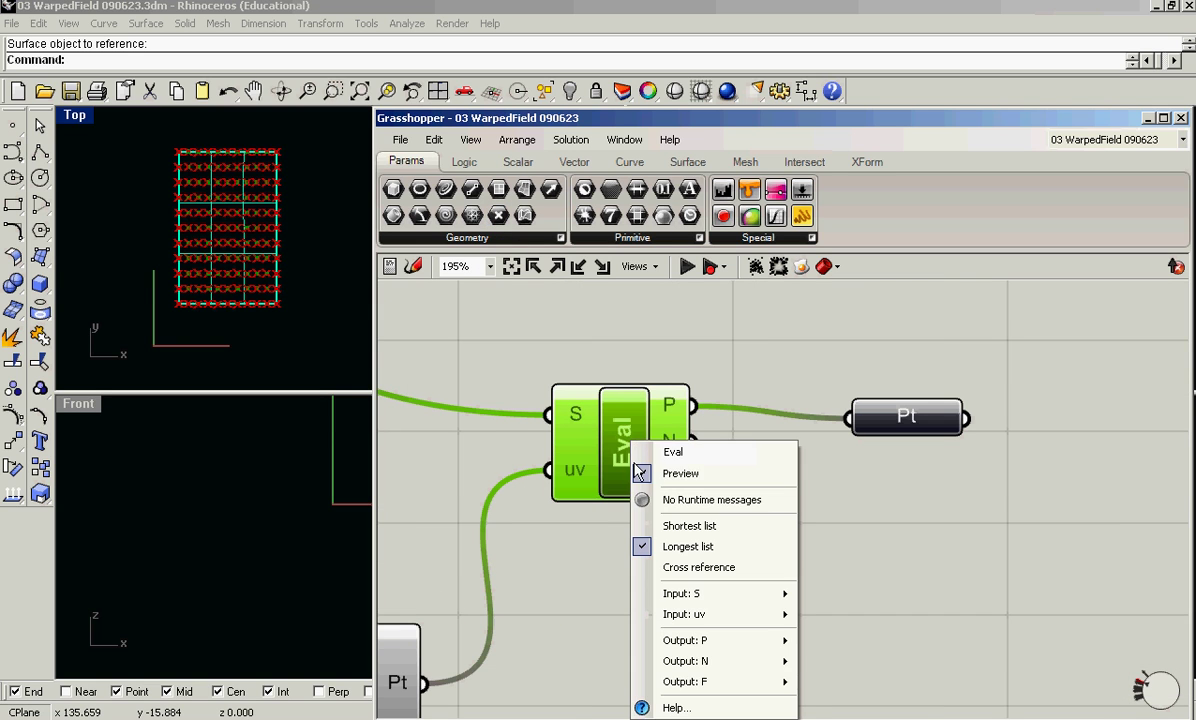
{"action": "left_click", "coordinate": [676, 472]}
Rename the Point parameter connected to the Eval component as surfacePts.
{"action": "right_click", "coordinate": [902, 430]}
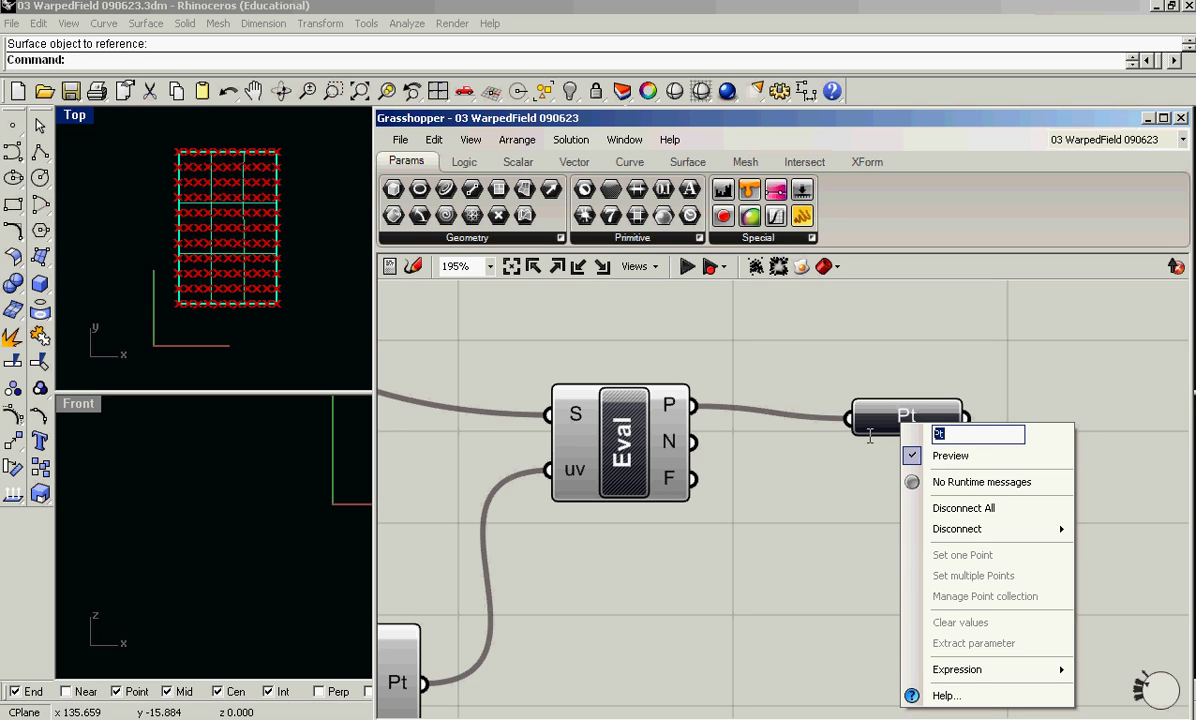
{"action": "type", "text": "SURFAC"}
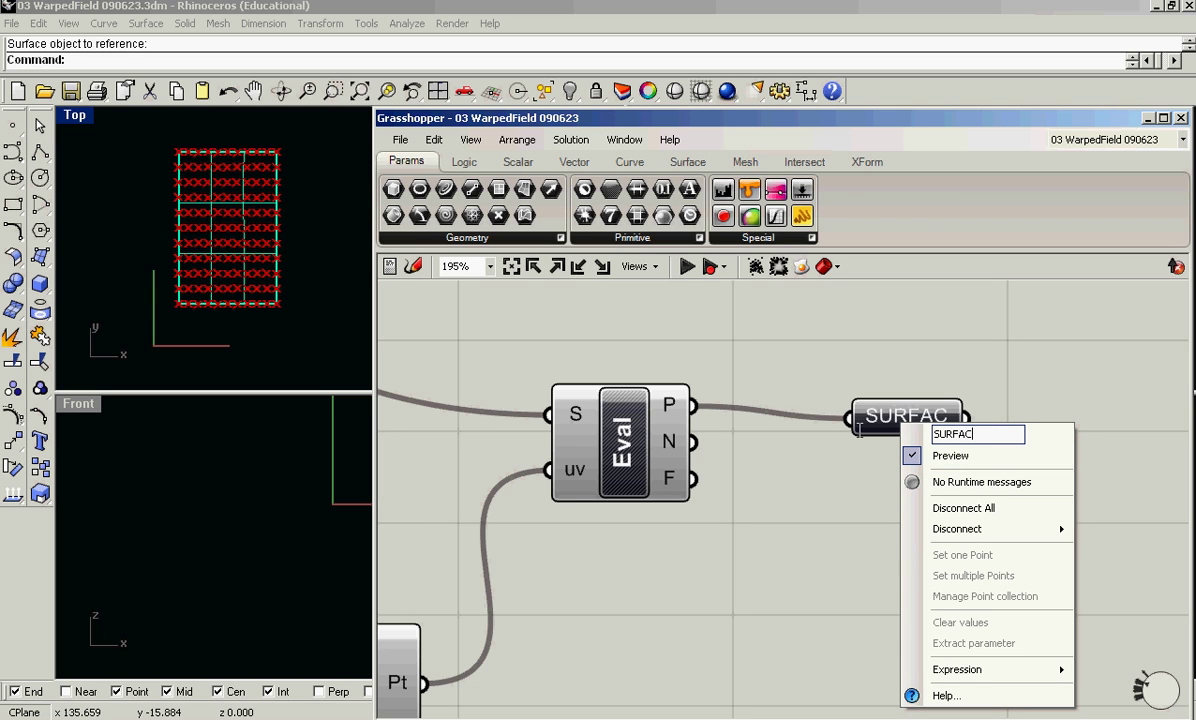
{"action": "key", "text": "BackSpace"}
{"action": "key", "text": "BackSpace"}
{"action": "key", "text": "BackSpace"}
{"action": "key", "text": "BackSpace"}
{"action": "key", "text": "BackSpace"}
{"action": "key", "text": "BackSpace"}
{"action": "type", "text": "surfacePts"}
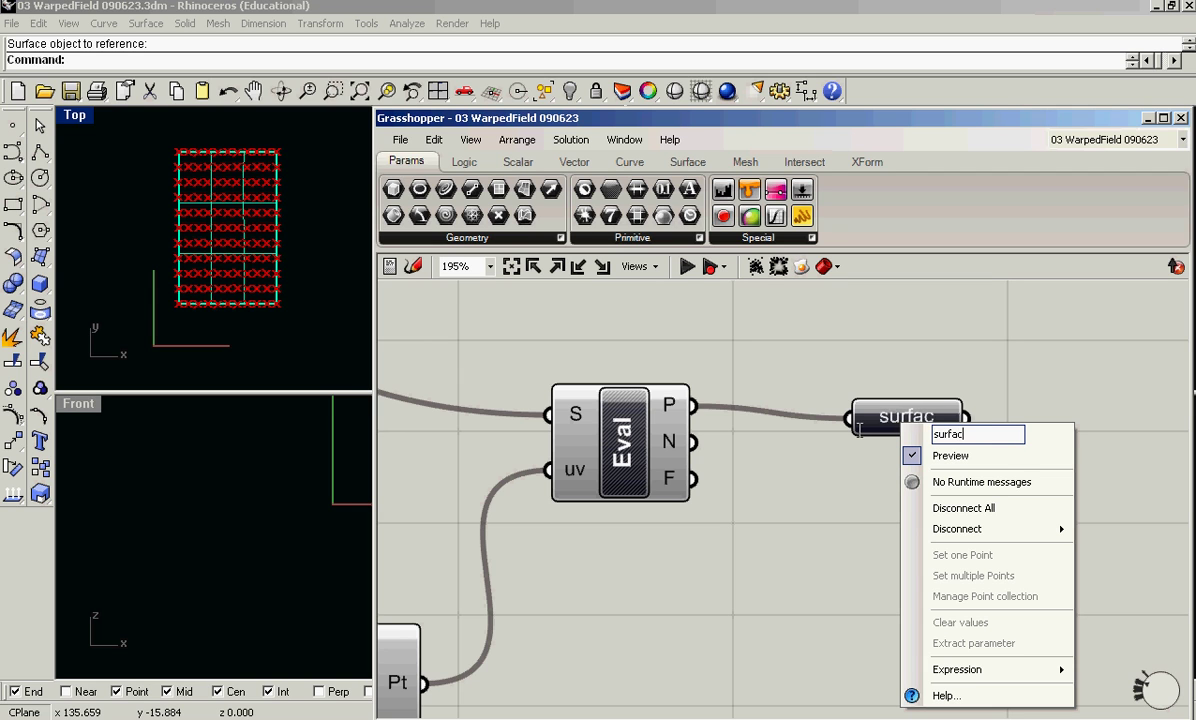
{"action": "key", "text": "Return"}
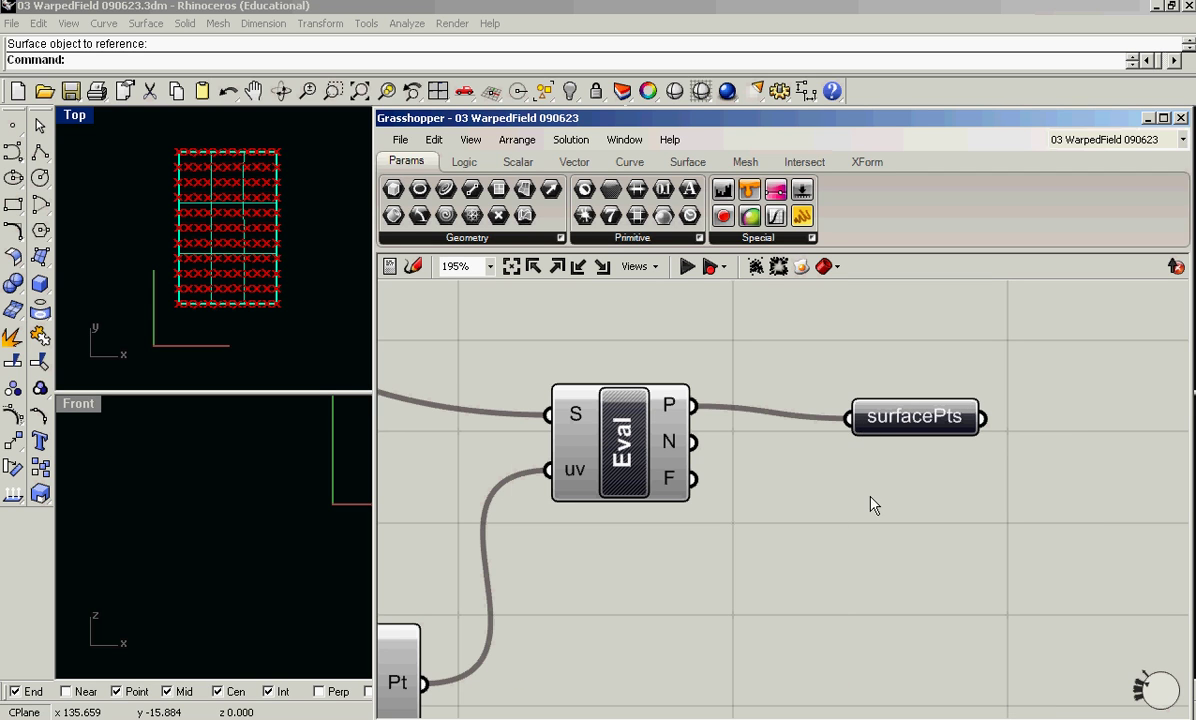
Add a Cone component to the canvas beyond the surfacePts parameter.
{"action": "scroll", "coordinate": [855, 530], "scroll_direction": "down", "scroll_amount": 5}
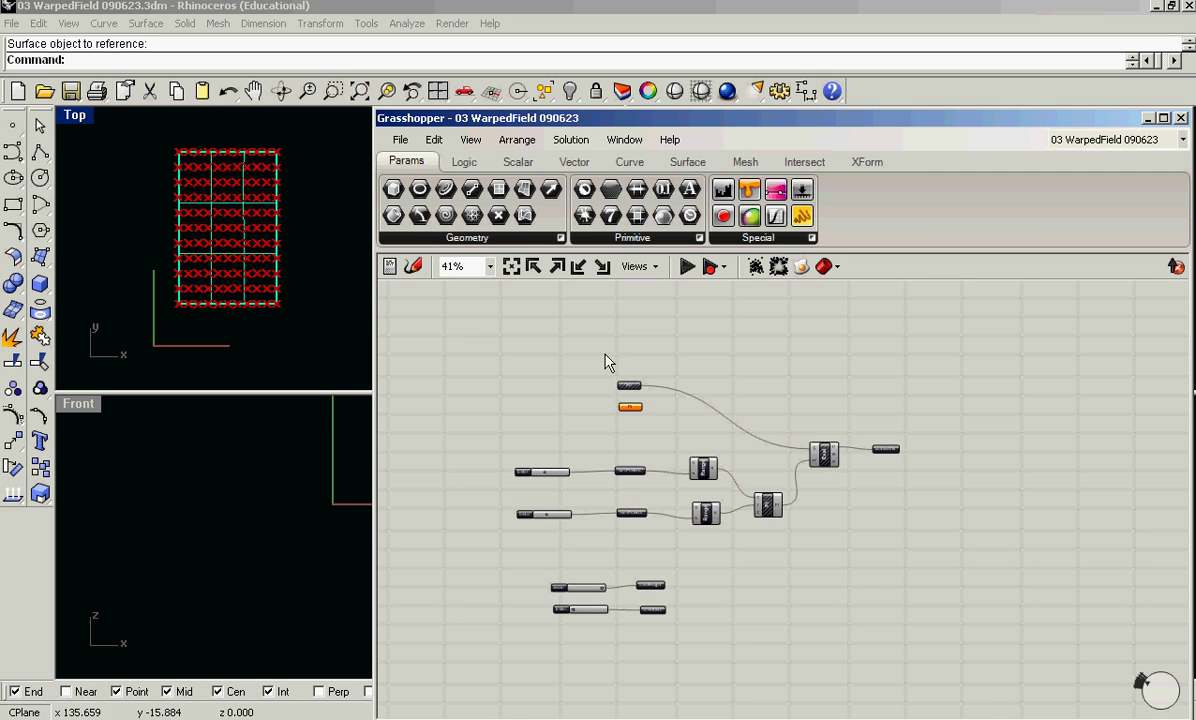
{"action": "scroll", "coordinate": [884, 499], "scroll_direction": "up", "scroll_amount": 4}
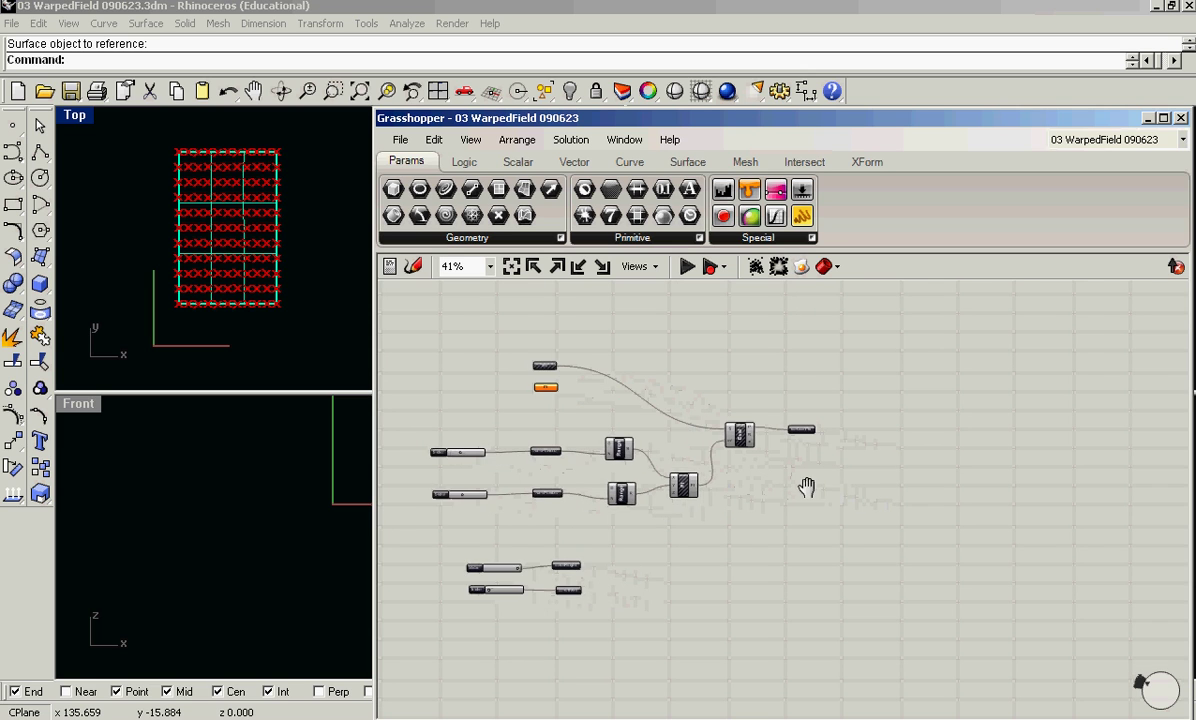
{"action": "scroll", "coordinate": [770, 441], "scroll_direction": "up", "scroll_amount": 3}
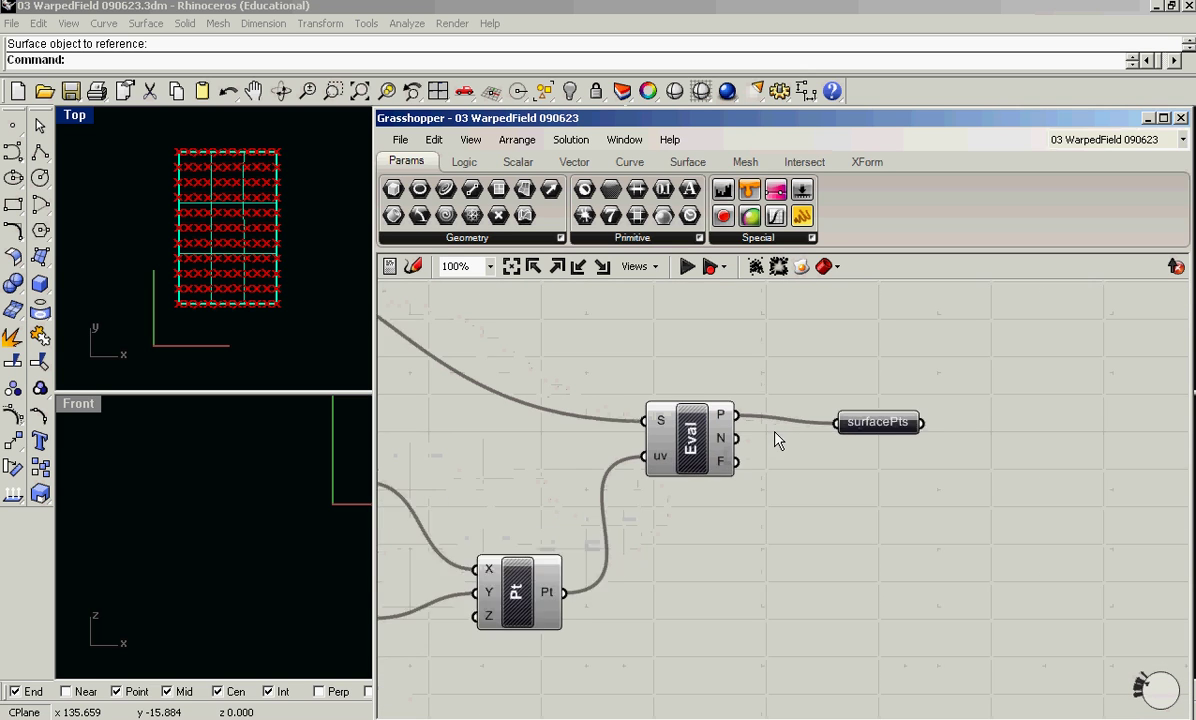
{"action": "left_click", "coordinate": [690, 163]}
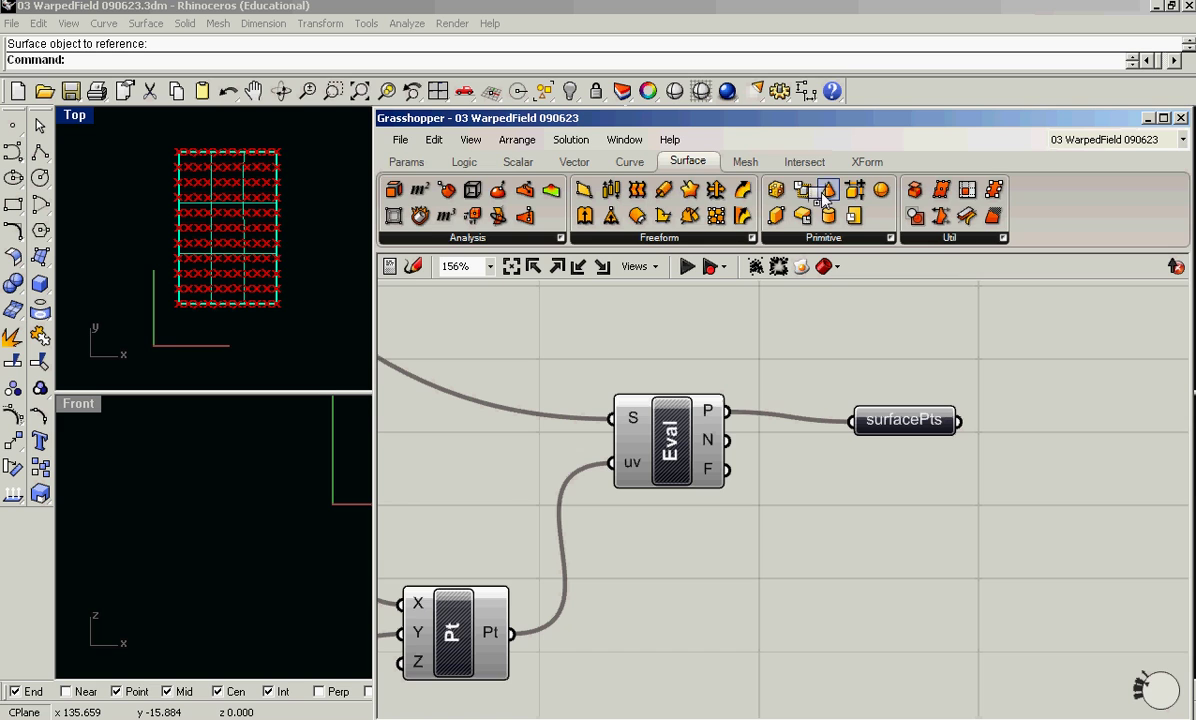
{"action": "left_click", "coordinate": [975, 515]}
{"action": "right_click_drag", "start_coordinate": [903, 527], "coordinate": [770, 490]}
{"action": "left_click_drag", "start_coordinate": [842, 478], "coordinate": [946, 500]}
{"action": "left_click", "coordinate": [829, 517]}
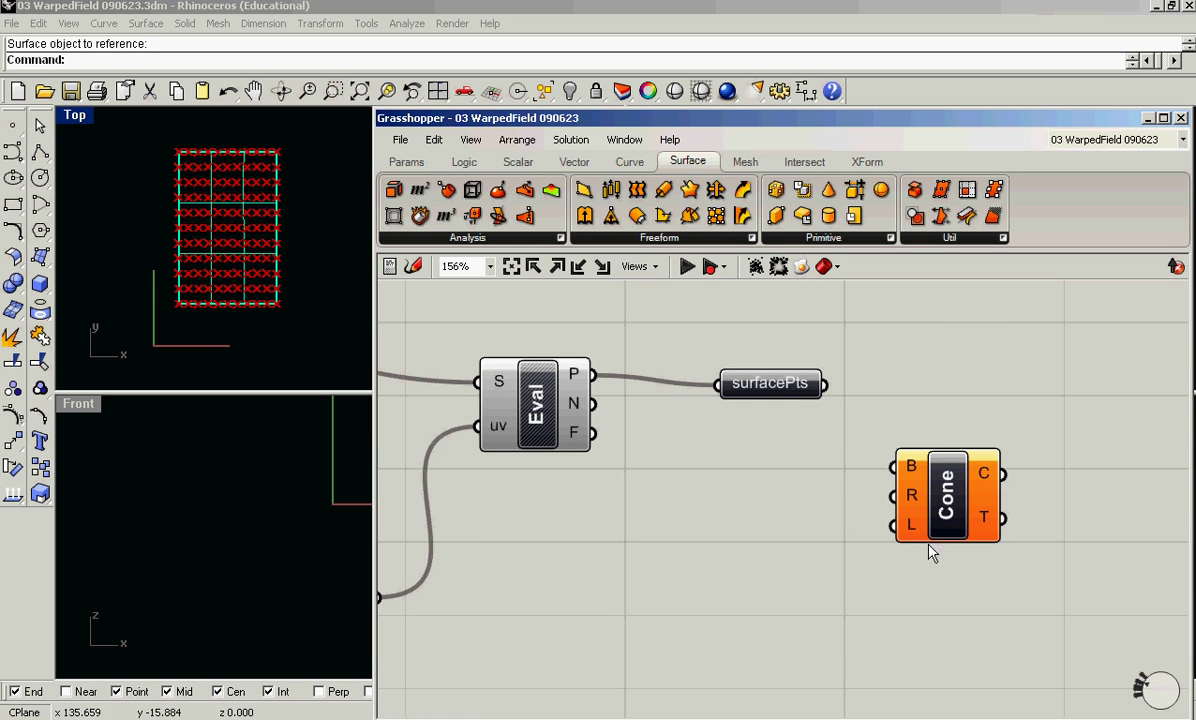
Move the Cone component beside the cone parameters, and connect coneHeight to its L input and coneBase to its R input.
{"action": "scroll", "coordinate": [922, 510], "scroll_direction": "down", "scroll_amount": 5}
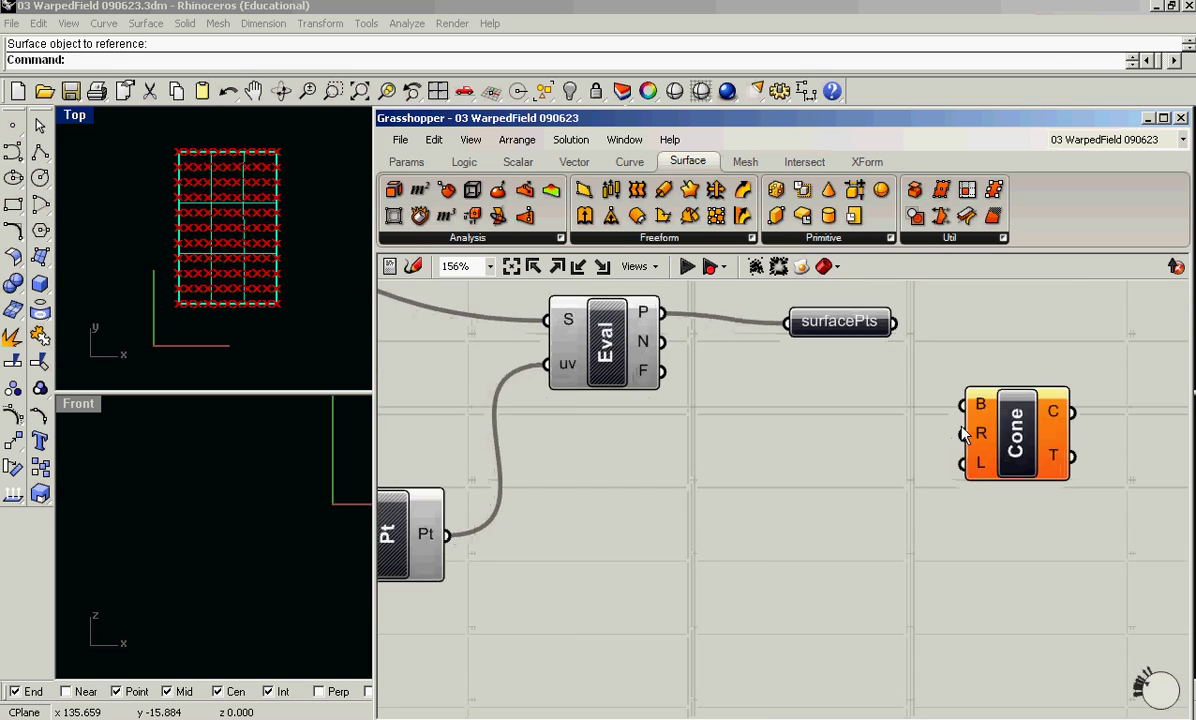
{"action": "left_click_drag", "start_coordinate": [988, 440], "coordinate": [736, 592]}
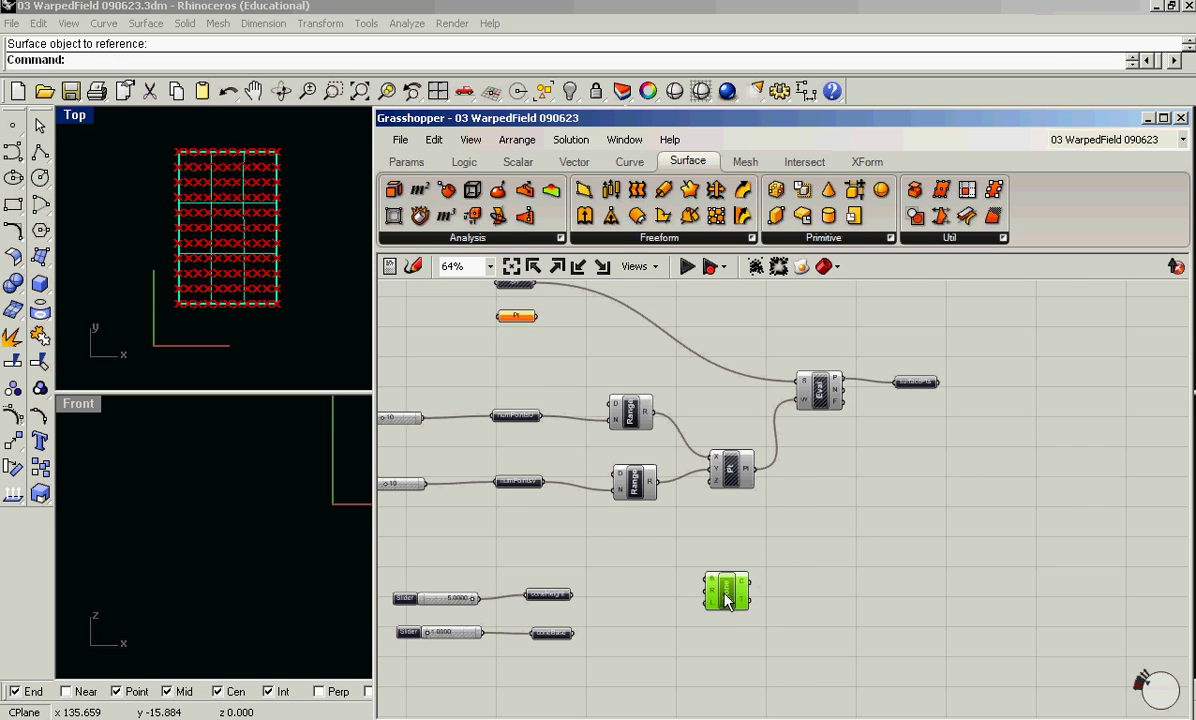
{"action": "scroll", "coordinate": [734, 574], "scroll_direction": "up", "scroll_amount": 5}
{"action": "scroll", "coordinate": [782, 534], "scroll_direction": "up", "scroll_amount": 2}
{"action": "scroll", "coordinate": [761, 553], "scroll_direction": "down", "scroll_amount": 1}
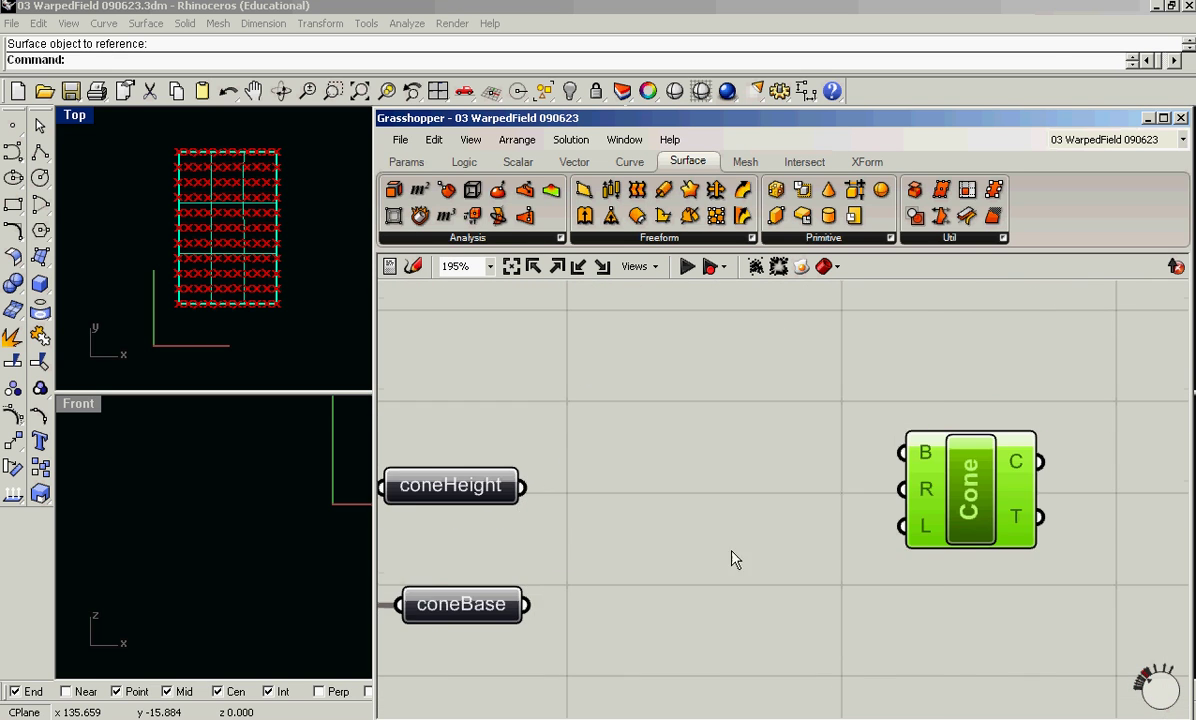
{"action": "right_click_drag", "start_coordinate": [734, 552], "coordinate": [858, 517]}
{"action": "scroll", "coordinate": [859, 516], "scroll_direction": "down", "scroll_amount": 2}
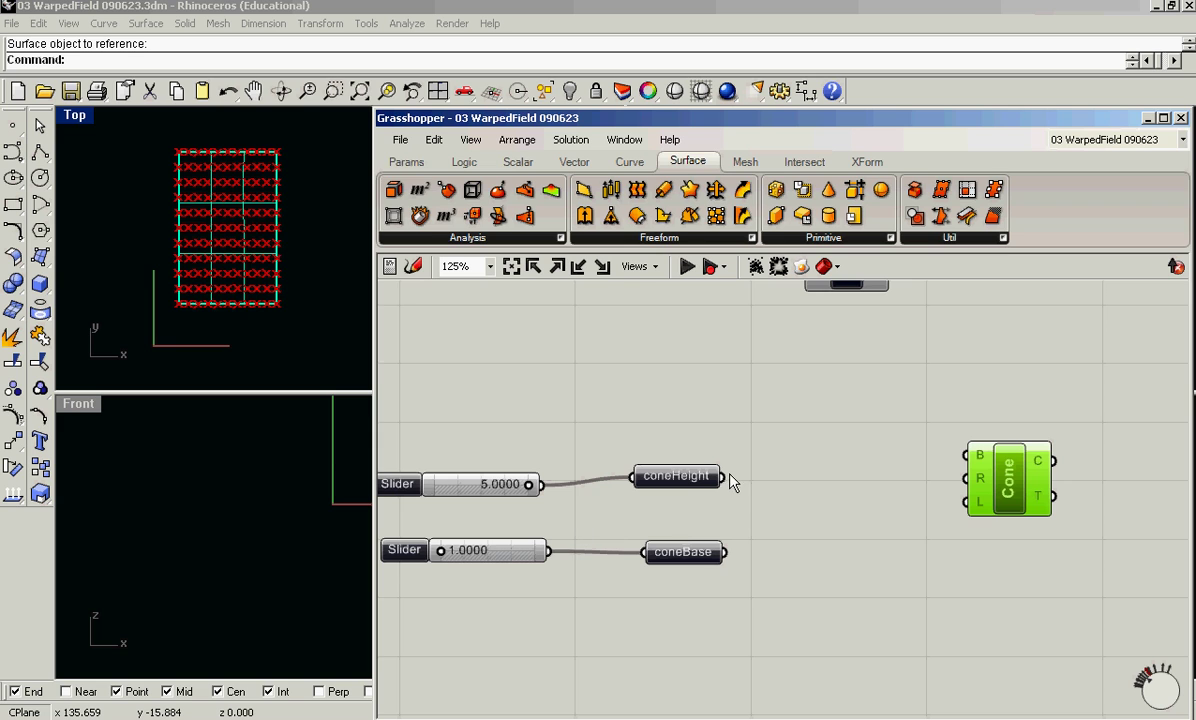
{"action": "left_click_drag", "start_coordinate": [723, 477], "coordinate": [962, 507]}
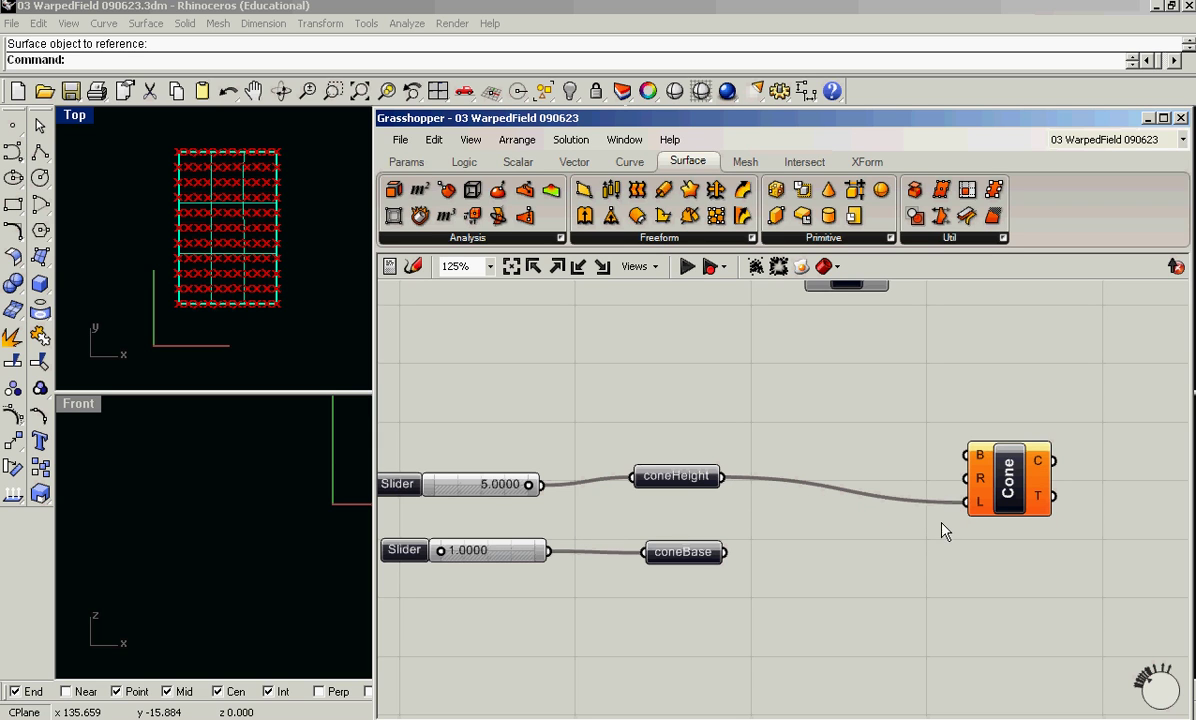
{"action": "left_click_drag", "start_coordinate": [726, 552], "coordinate": [967, 478]}
Move the connected Cone component back up beyond the surfacePts parameter.
{"action": "scroll", "coordinate": [750, 475], "scroll_direction": "down", "scroll_amount": 5}
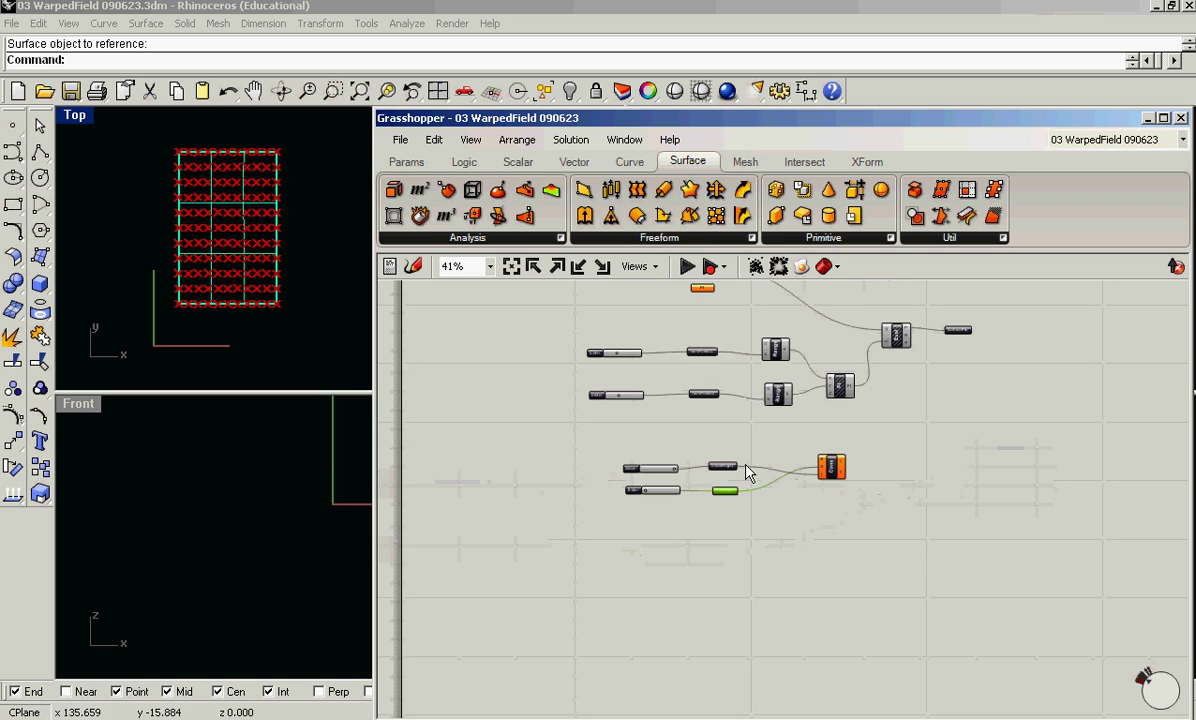
{"action": "right_click_drag", "start_coordinate": [750, 475], "coordinate": [650, 498]}
{"action": "left_click_drag", "start_coordinate": [722, 526], "coordinate": [955, 419]}
{"action": "scroll", "coordinate": [791, 384], "scroll_direction": "up", "scroll_amount": 6}
{"action": "right_click_drag", "start_coordinate": [872, 472], "coordinate": [779, 426]}
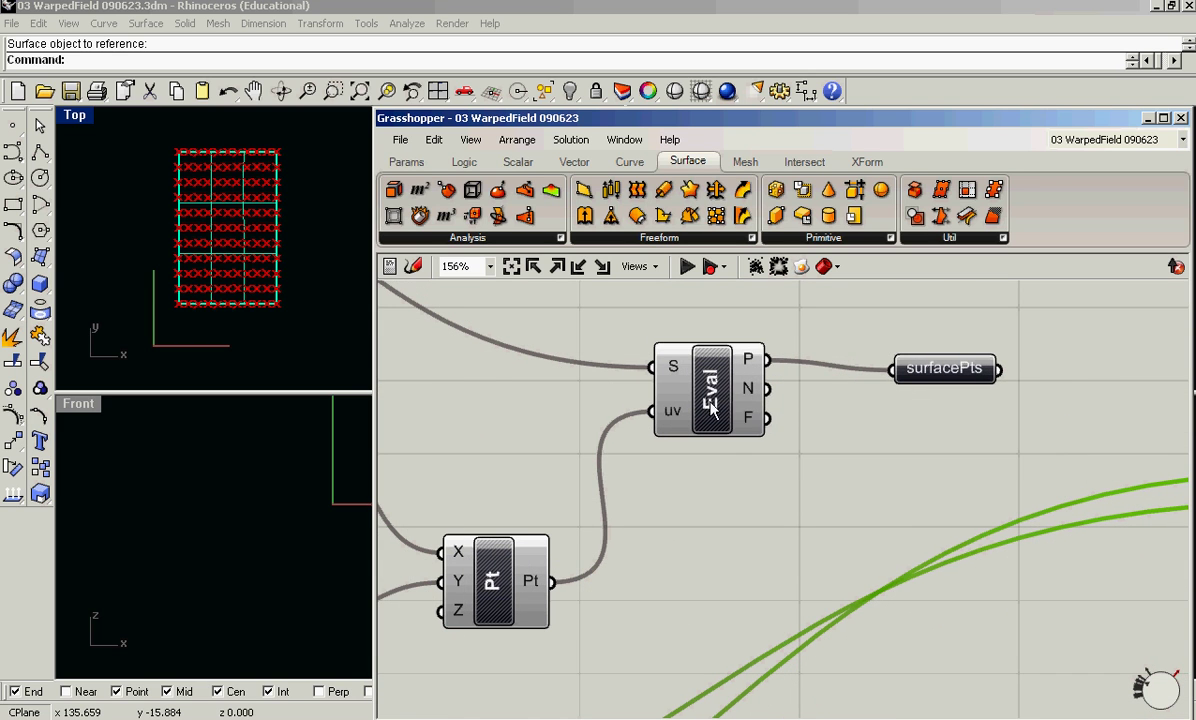
Add a Plane Normal component to the canvas below the Cone component.
{"action": "scroll", "coordinate": [774, 486], "scroll_direction": "down", "scroll_amount": 2}
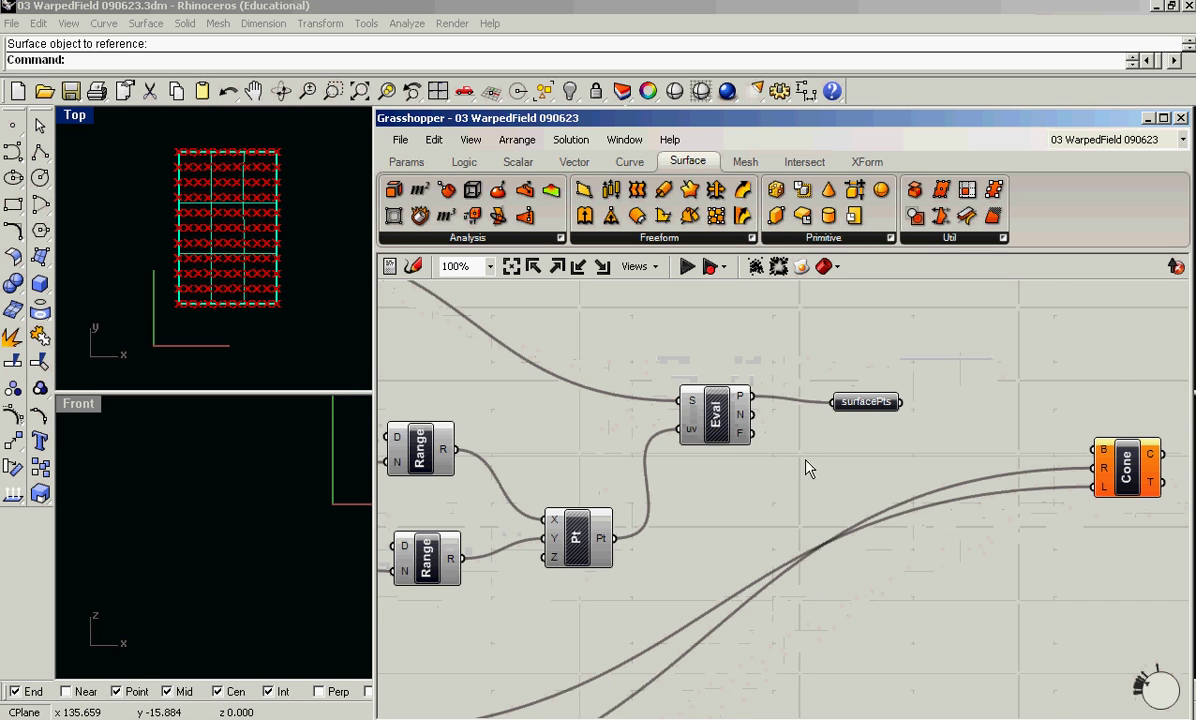
{"action": "right_click_drag", "start_coordinate": [806, 470], "coordinate": [750, 432]}
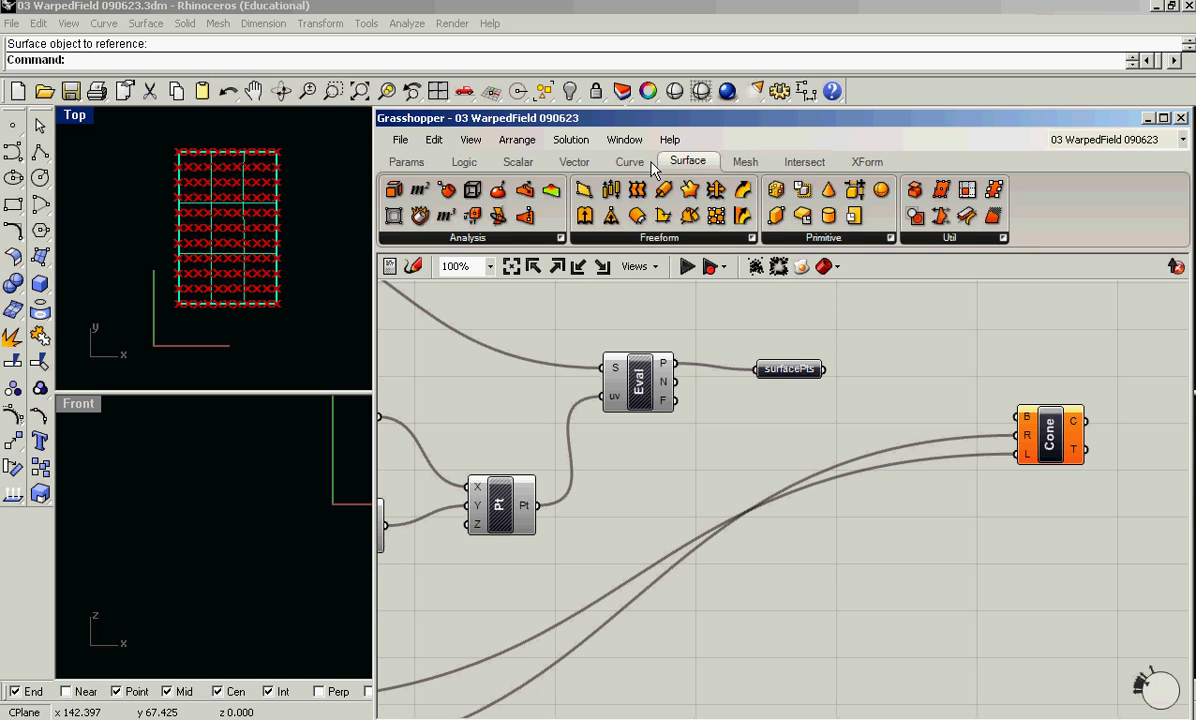
{"action": "left_click", "coordinate": [576, 163]}
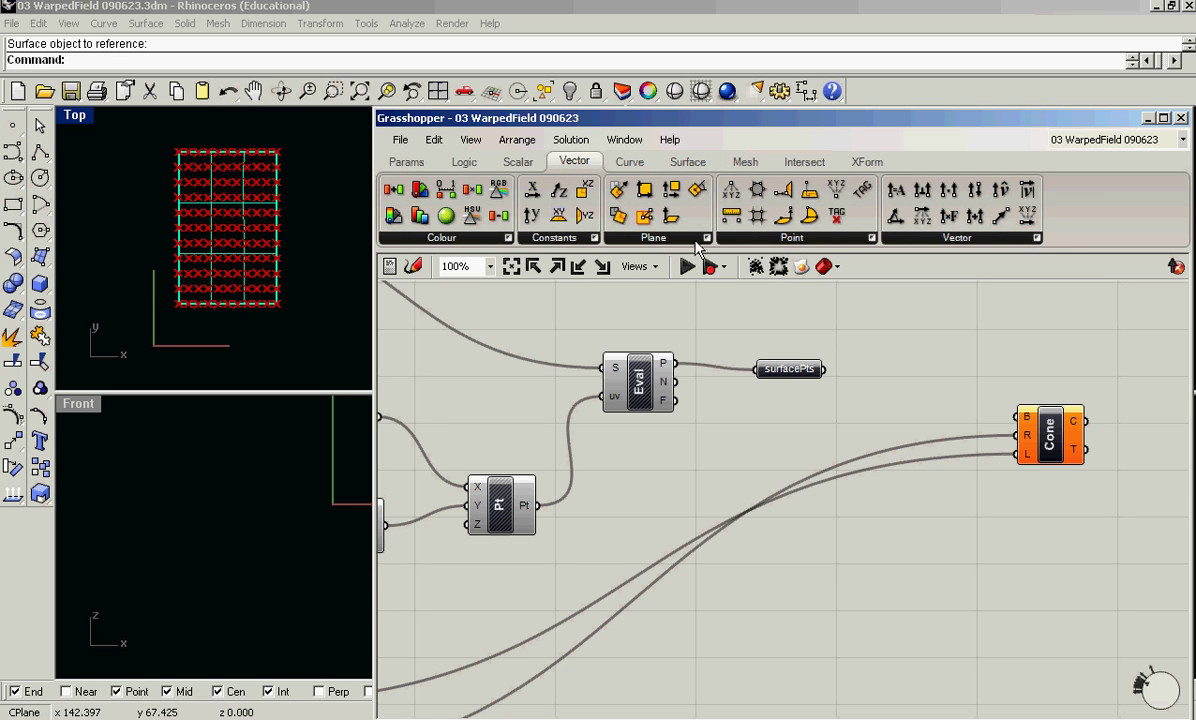
{"action": "left_click", "coordinate": [707, 238]}
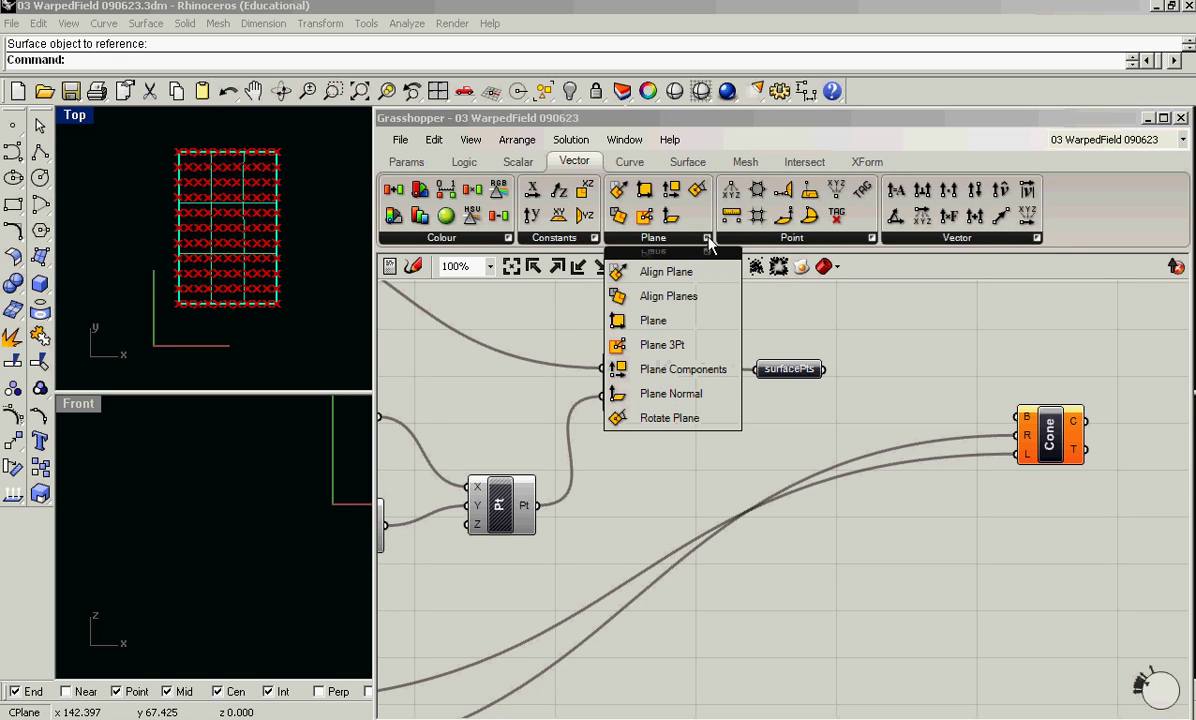
{"action": "left_click", "coordinate": [673, 398]}
{"action": "left_click", "coordinate": [907, 551]}
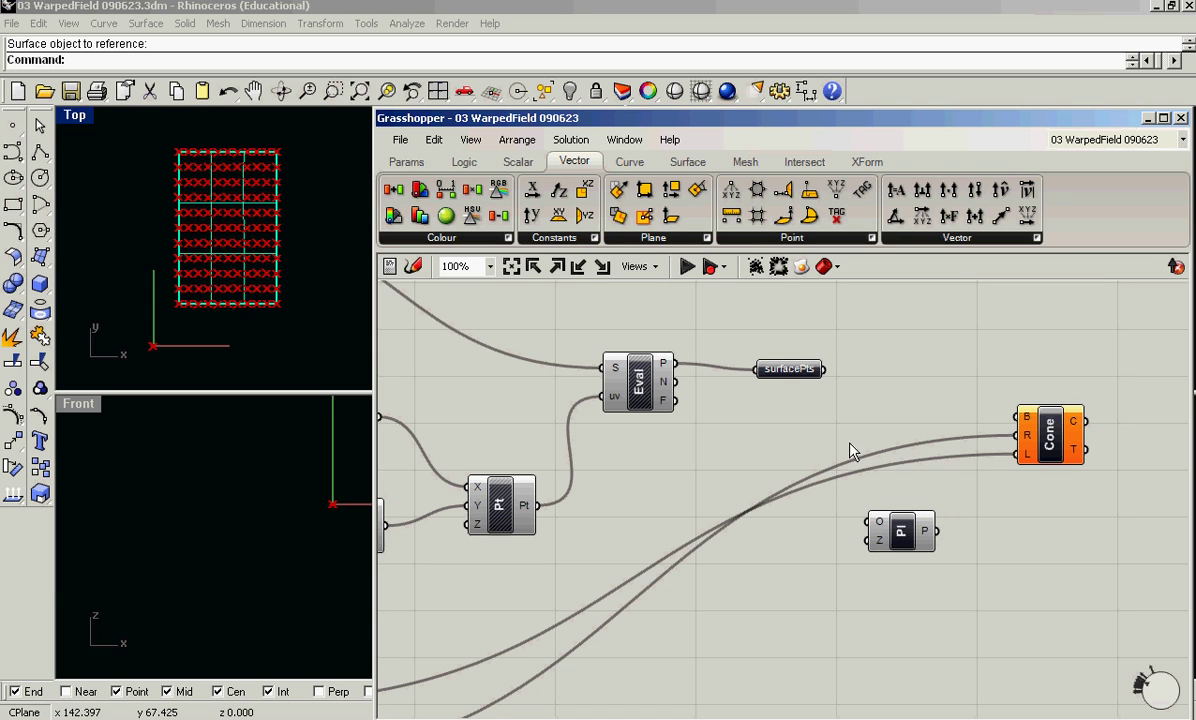
Connect surfacePts to the Pl component's O input and the Eval component's N output to its Z input.
{"action": "left_click_drag", "start_coordinate": [823, 369], "coordinate": [868, 521]}
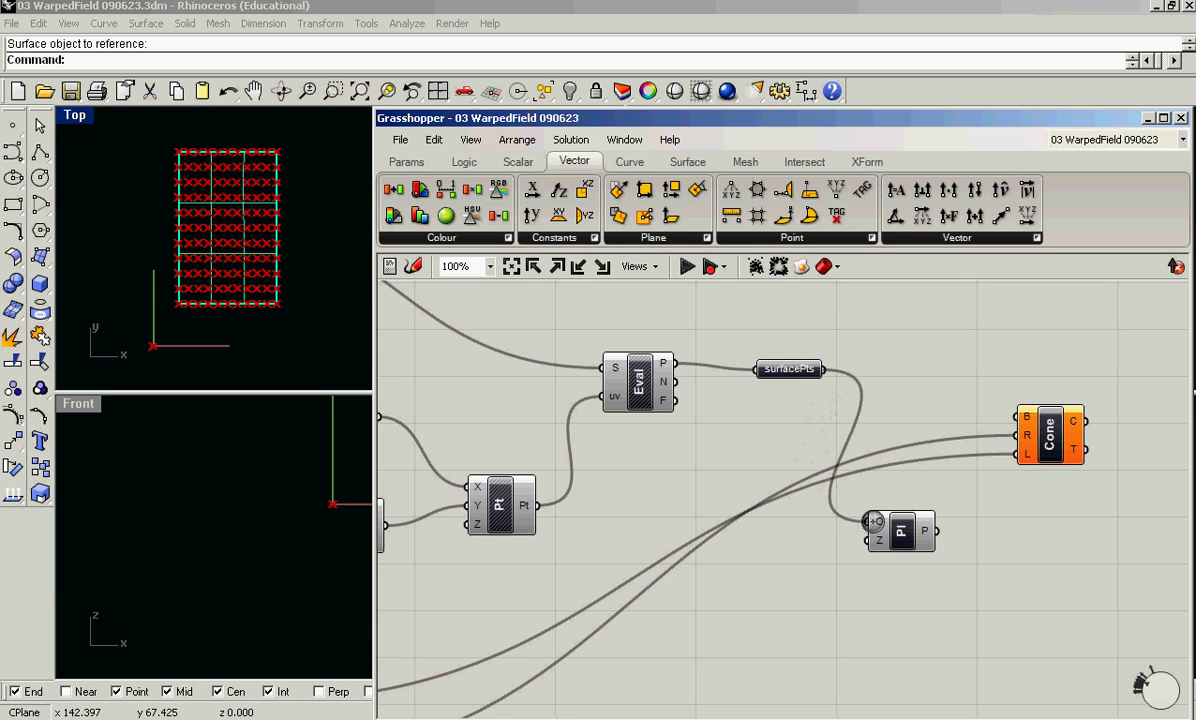
{"action": "left_click", "coordinate": [781, 368]}
{"action": "left_click", "coordinate": [752, 449]}
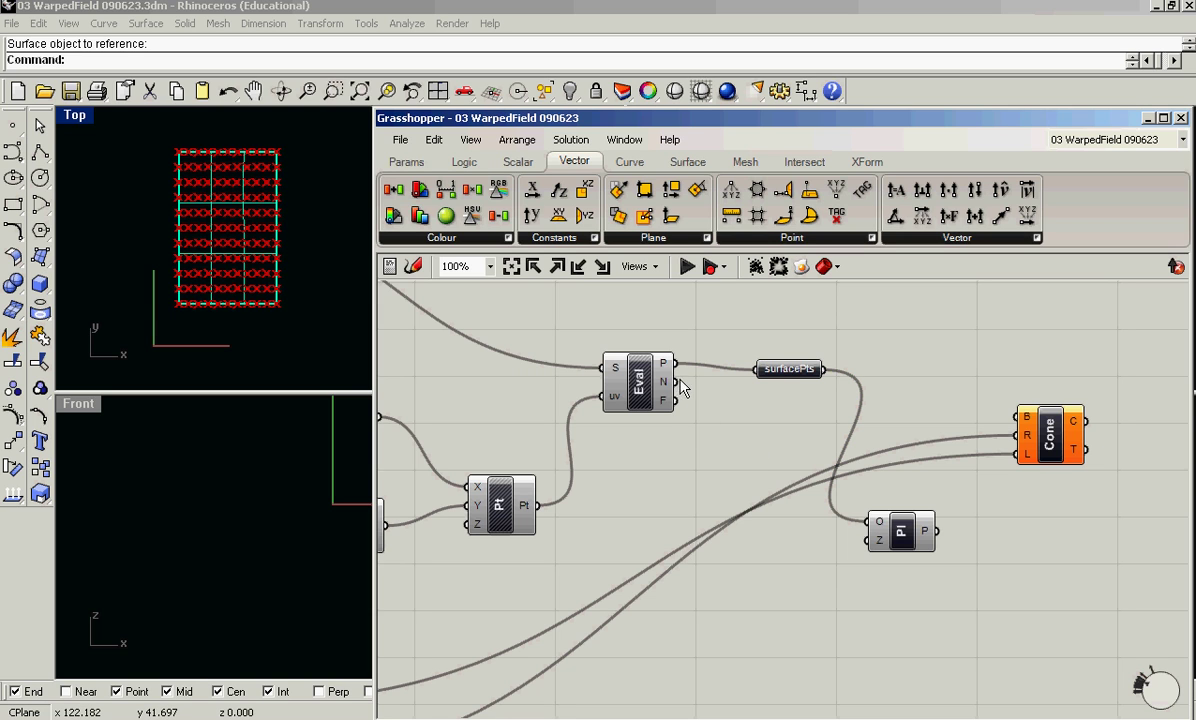
{"action": "left_click_drag", "start_coordinate": [675, 387], "coordinate": [868, 541]}
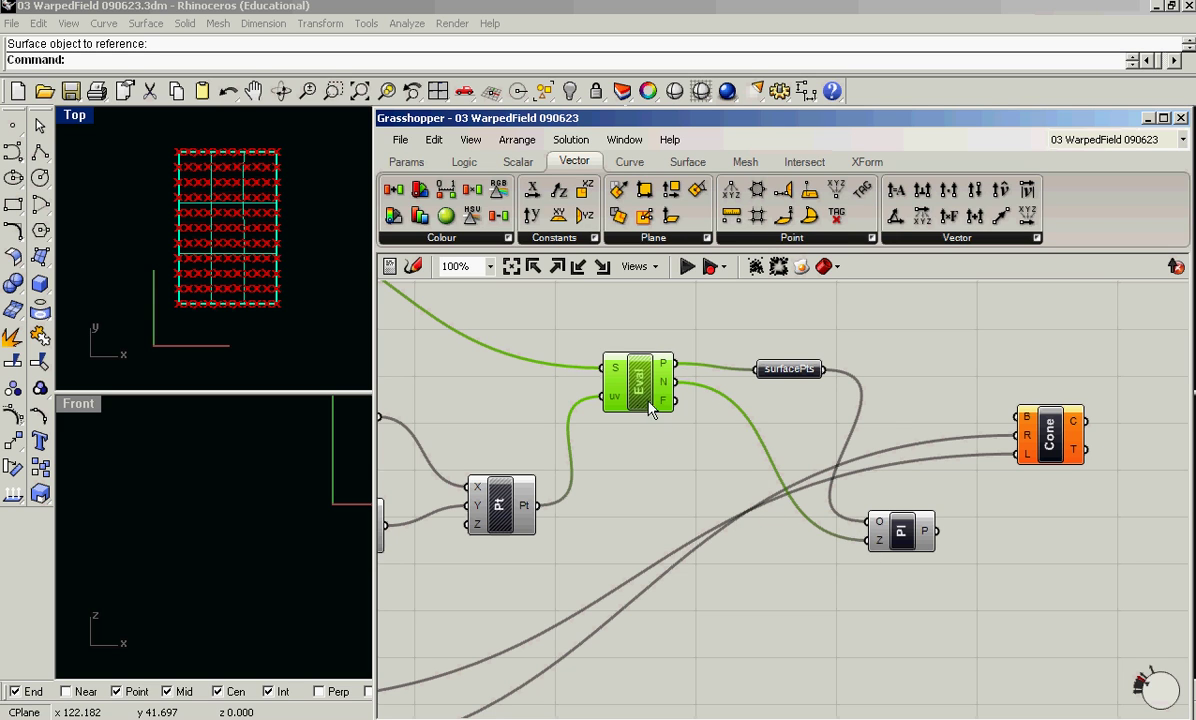
{"action": "left_click", "coordinate": [774, 493]}
Connect the Pl component's P output to the Cone's B input, and move Pl up between surfacePts and Cone.
{"action": "right_click_drag", "start_coordinate": [893, 537], "coordinate": [818, 512]}
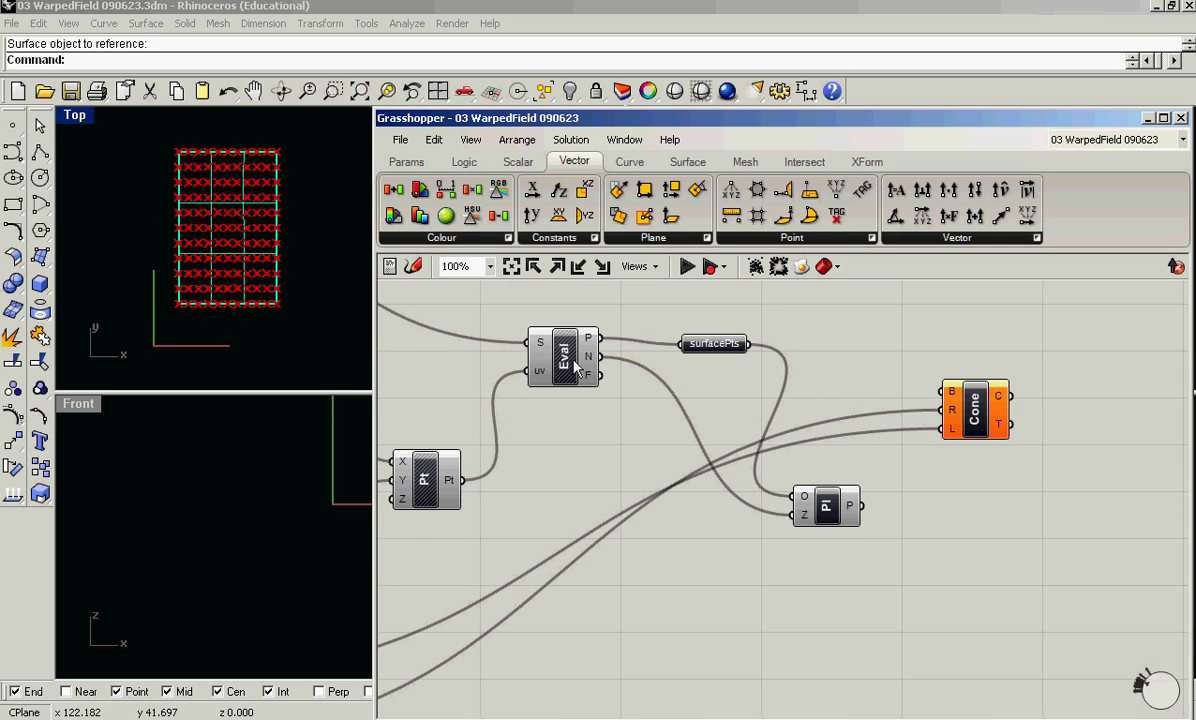
{"action": "left_click_drag", "start_coordinate": [862, 506], "coordinate": [943, 391]}
{"action": "left_click_drag", "start_coordinate": [830, 507], "coordinate": [858, 378]}
Uncover the Perspective view to check the oriented cones, and turn off the preview of the Pl component.
{"action": "left_click_drag", "start_coordinate": [770, 127], "coordinate": [862, 414]}
{"action": "scroll", "coordinate": [883, 292], "scroll_direction": "up", "scroll_amount": 8}
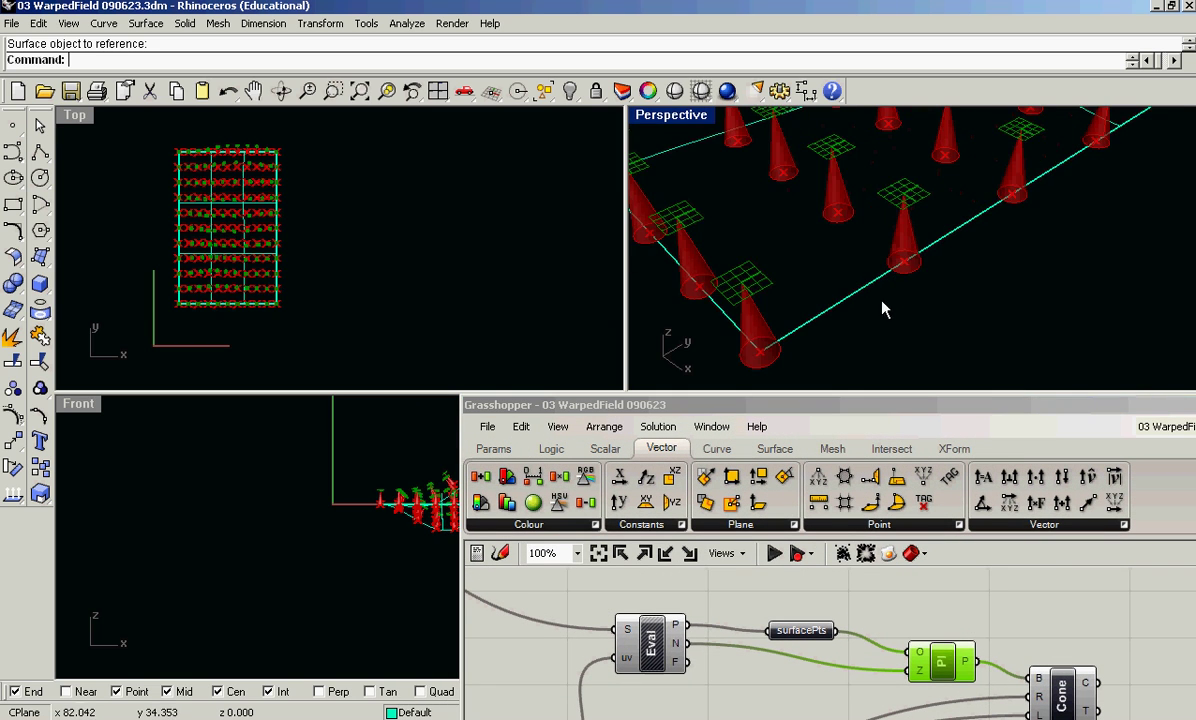
{"action": "right_click_drag", "start_coordinate": [882, 301], "coordinate": [836, 372]}
{"action": "scroll", "coordinate": [839, 277], "scroll_direction": "down", "scroll_amount": 8}
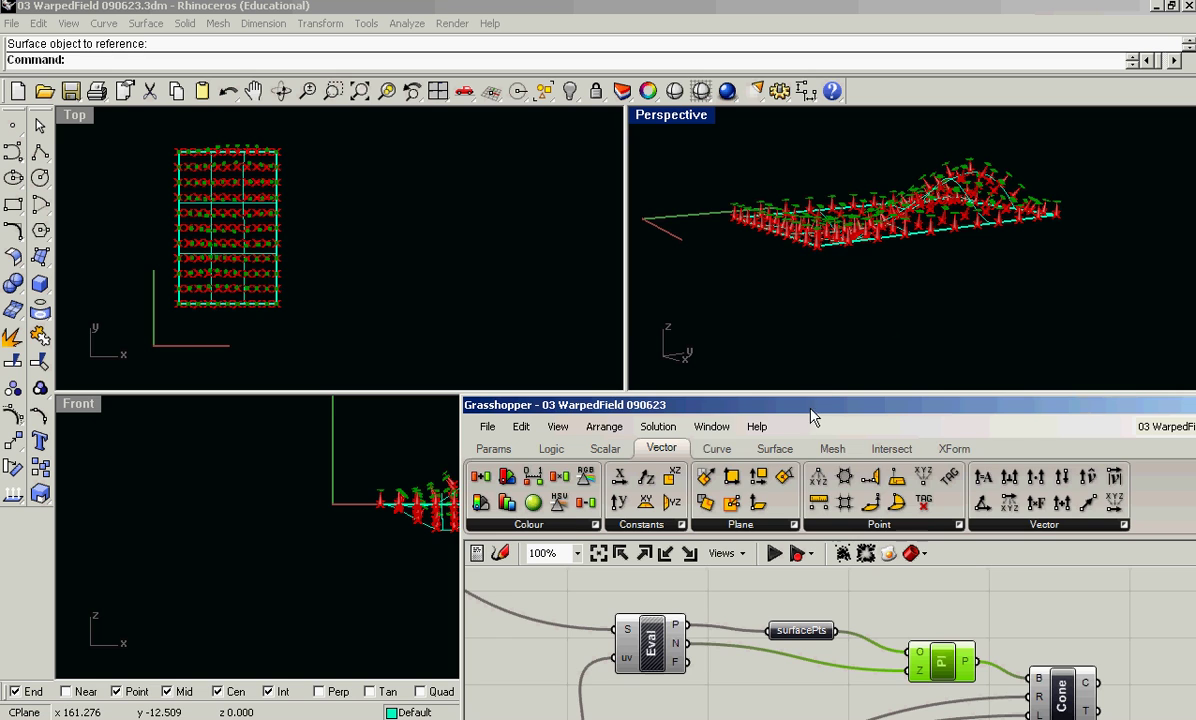
{"action": "left_click_drag", "start_coordinate": [833, 408], "coordinate": [844, 268]}
{"action": "right_click", "coordinate": [951, 519]}
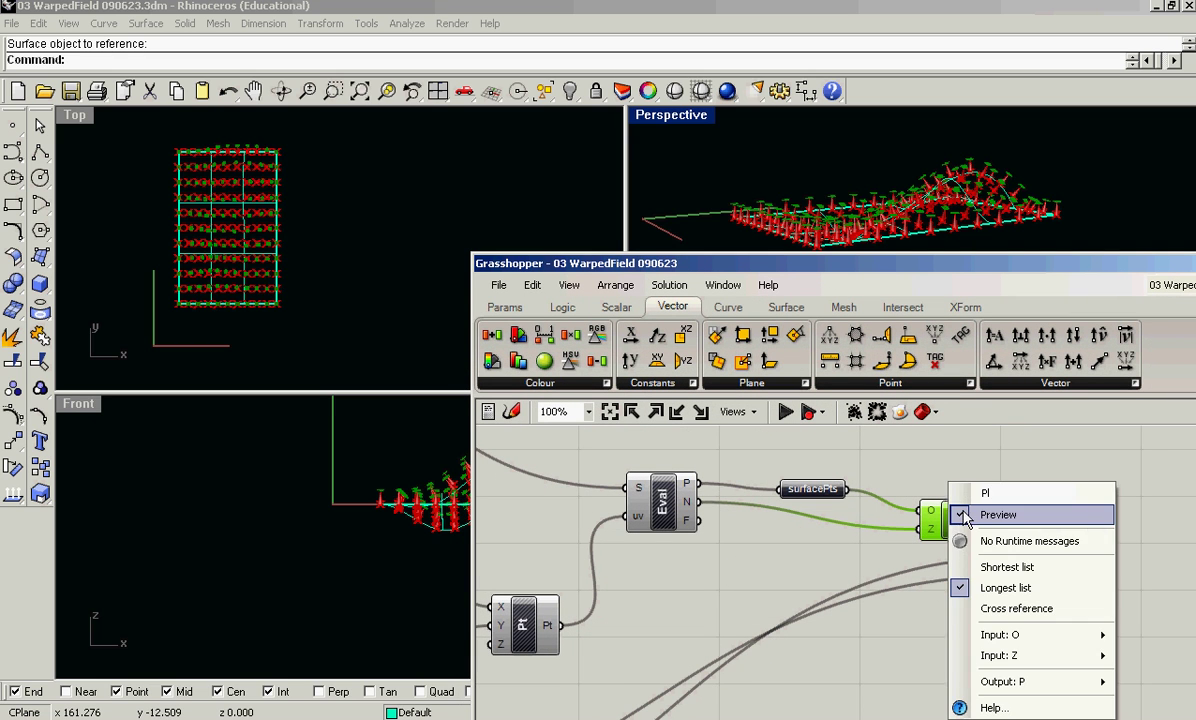
{"action": "left_click", "coordinate": [995, 513]}
Set the upper limit of the slider feeding coneHeight to 10.
{"action": "left_click_drag", "start_coordinate": [820, 270], "coordinate": [900, 348]}
{"action": "right_click_drag", "start_coordinate": [756, 254], "coordinate": [822, 352]}
{"action": "left_click_drag", "start_coordinate": [822, 352], "coordinate": [1049, 176]}
{"action": "scroll", "coordinate": [973, 424], "scroll_direction": "down", "scroll_amount": 3}
{"action": "scroll", "coordinate": [994, 575], "scroll_direction": "down", "scroll_amount": 7}
{"action": "right_click_drag", "start_coordinate": [975, 636], "coordinate": [952, 571]}
{"action": "scroll", "coordinate": [928, 508], "scroll_direction": "up", "scroll_amount": 12}
{"action": "scroll", "coordinate": [930, 553], "scroll_direction": "down", "scroll_amount": 2}
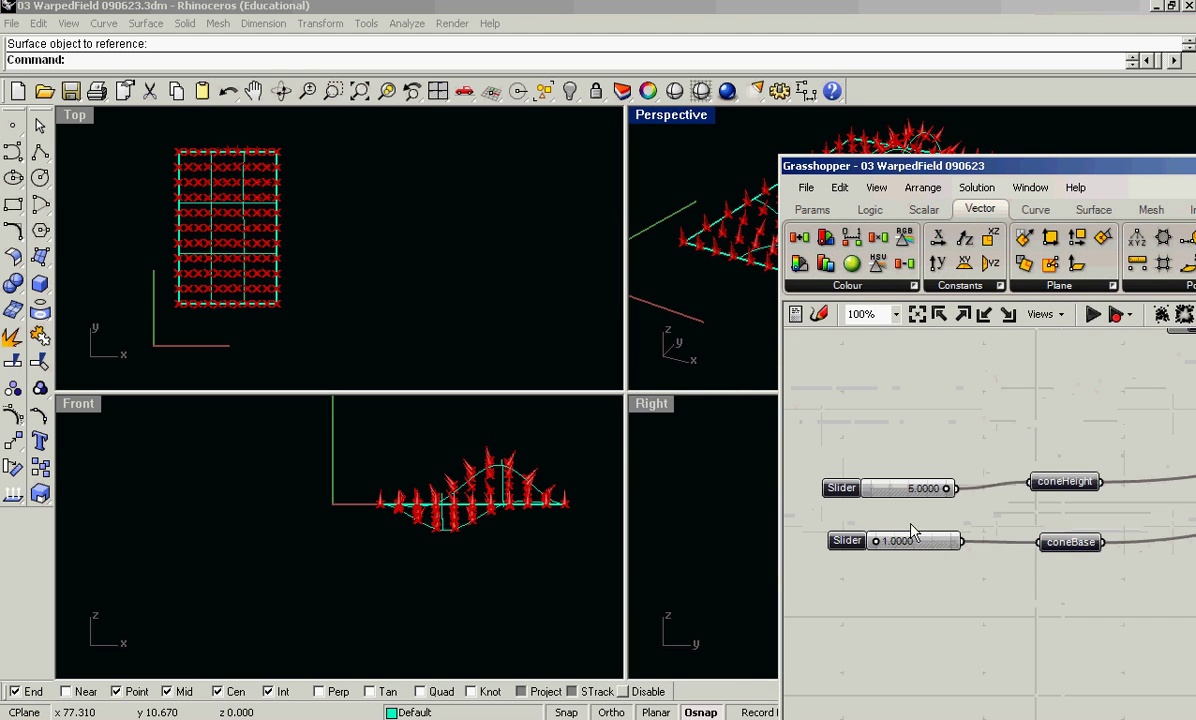
{"action": "scroll", "coordinate": [905, 520], "scroll_direction": "up", "scroll_amount": 1}
{"action": "double_click", "coordinate": [932, 484]}
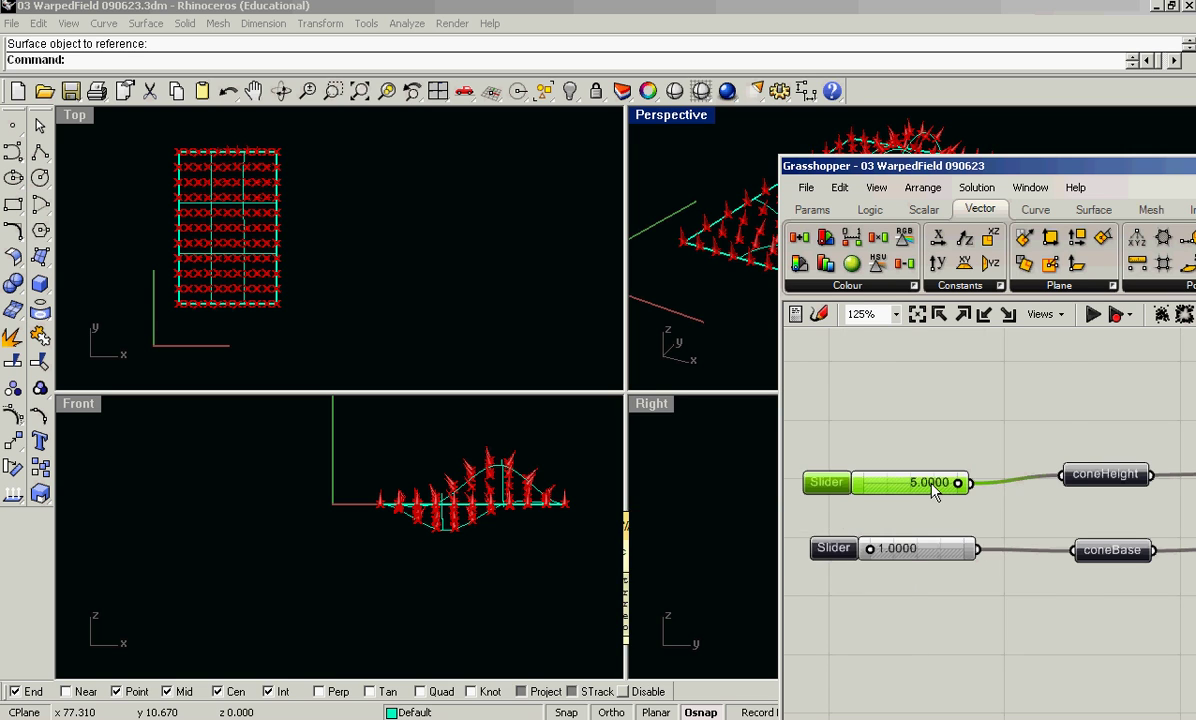
{"action": "left_click_drag", "start_coordinate": [998, 476], "coordinate": [921, 482]}
{"action": "type", "text": "10"}
{"action": "left_click", "coordinate": [945, 621]}
Set the value of the slider feeding coneHeight to 8.
{"action": "double_click", "coordinate": [935, 490]}
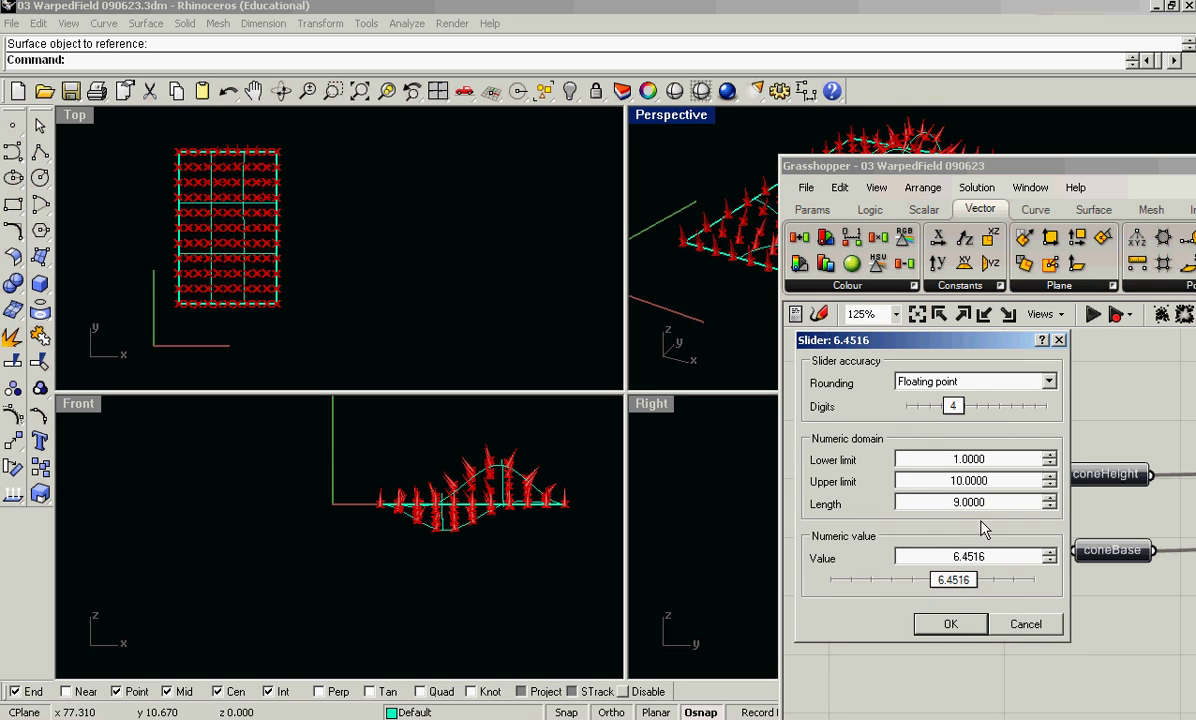
{"action": "left_click_drag", "start_coordinate": [996, 553], "coordinate": [893, 557]}
{"action": "type", "text": "8"}
{"action": "left_click", "coordinate": [950, 623]}
{"action": "left_click", "coordinate": [921, 432]}
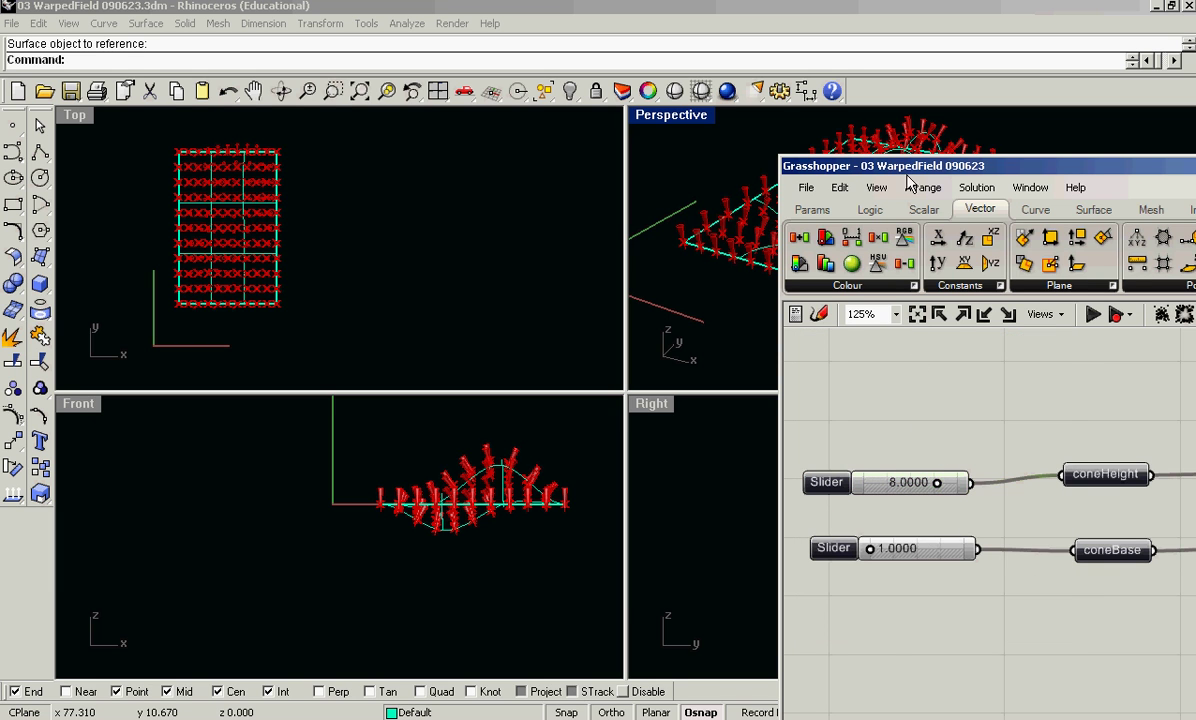
Examine the resized cones along the warped surface's edge in the Perspective view.
{"action": "left_click_drag", "start_coordinate": [938, 163], "coordinate": [867, 312]}
{"action": "left_click", "coordinate": [948, 264]}
{"action": "scroll", "coordinate": [920, 248], "scroll_direction": "up", "scroll_amount": 4}
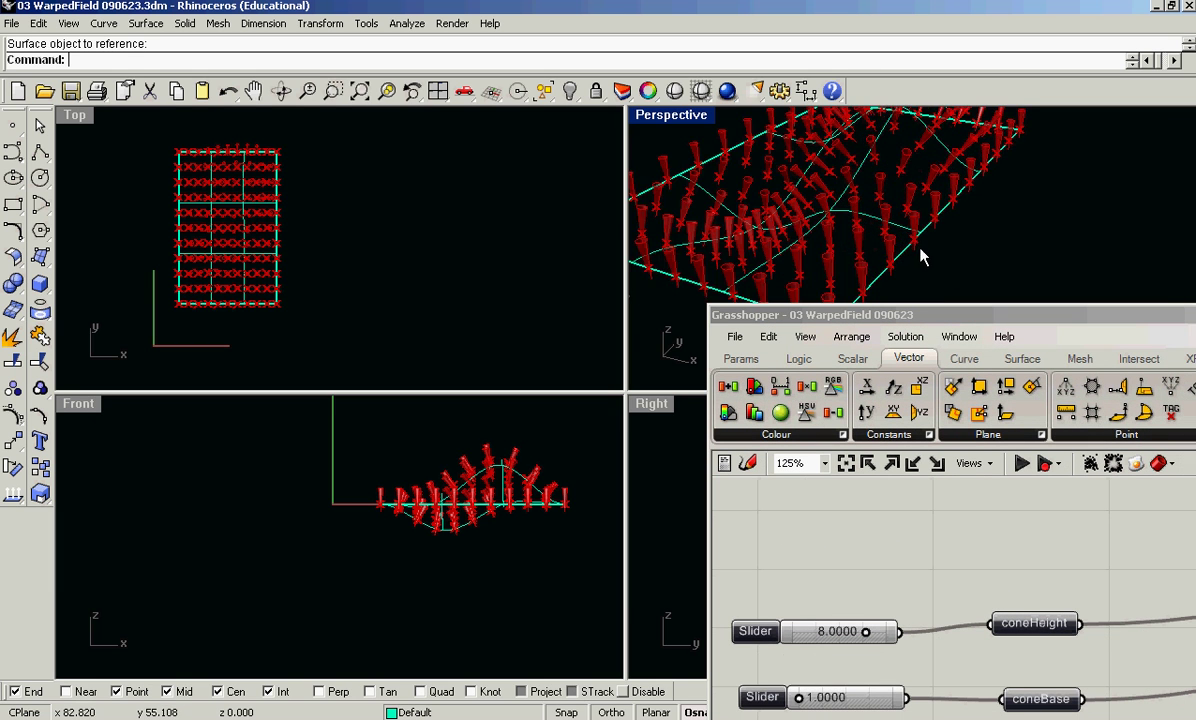
{"action": "right_click_drag", "start_coordinate": [920, 247], "coordinate": [860, 207]}
{"action": "scroll", "coordinate": [860, 210], "scroll_direction": "up", "scroll_amount": 5}
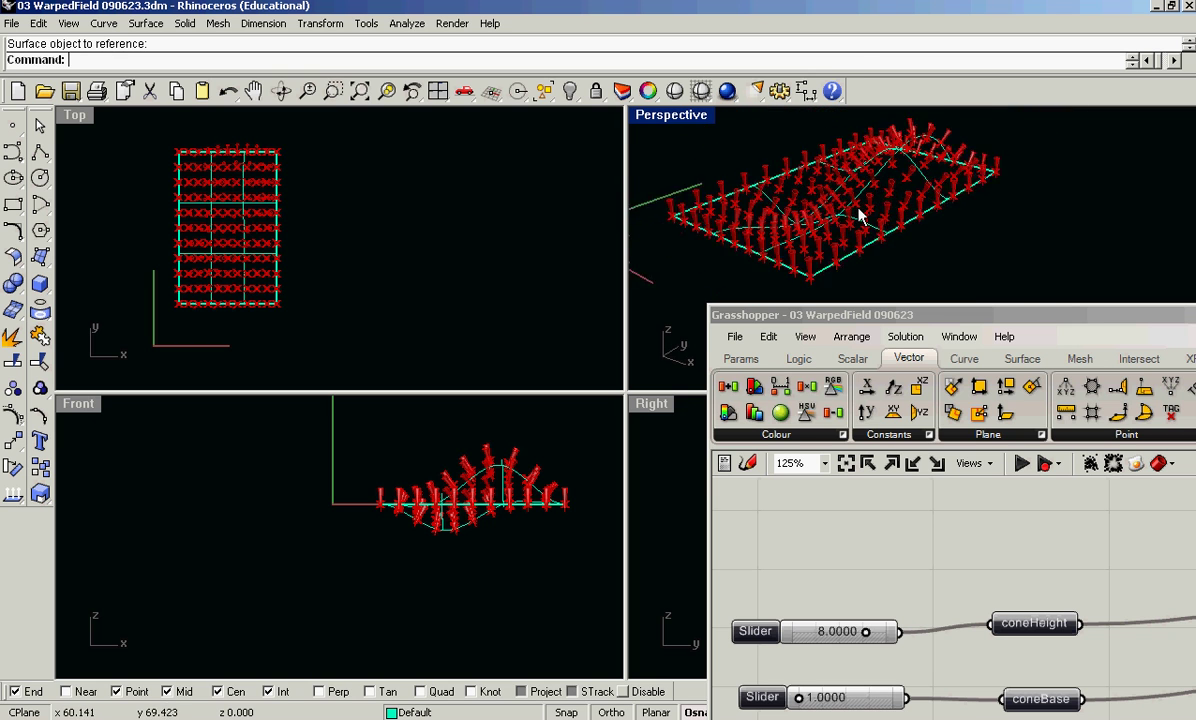
{"action": "left_click", "coordinate": [876, 263]}
{"action": "scroll", "coordinate": [879, 274], "scroll_direction": "up", "scroll_amount": 4}
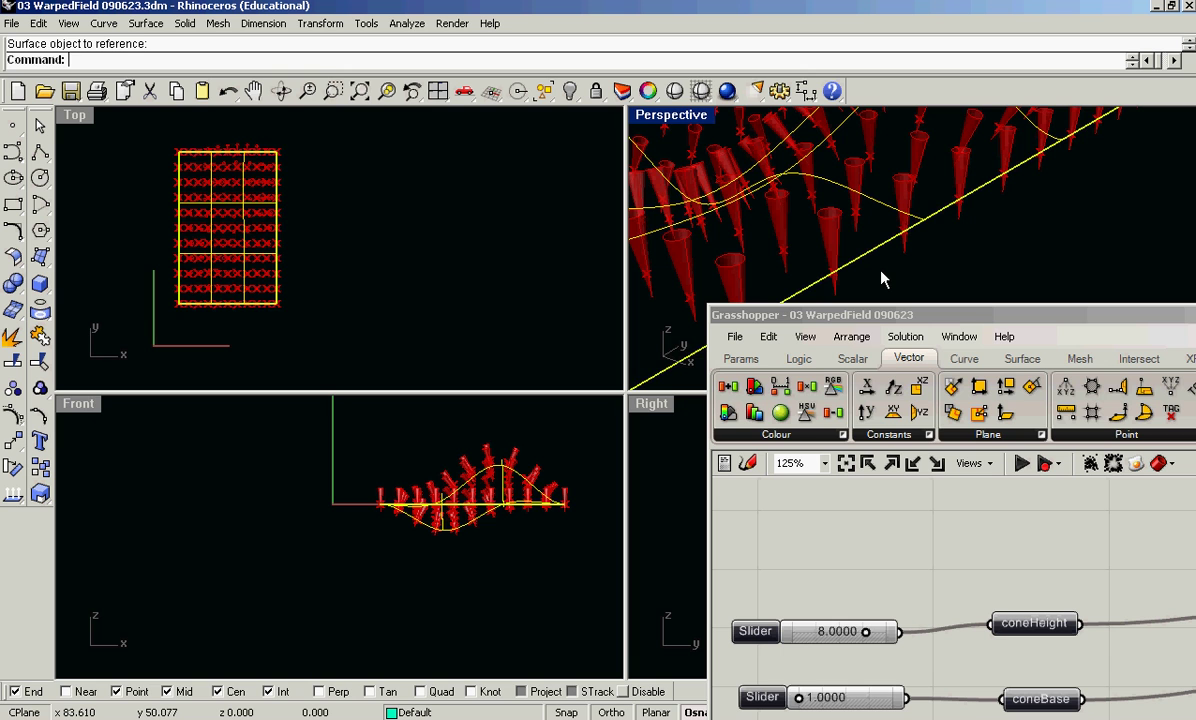
Set the value of the slider feeding coneHeight to 9.
{"action": "left_click_drag", "start_coordinate": [875, 305], "coordinate": [852, 173]}
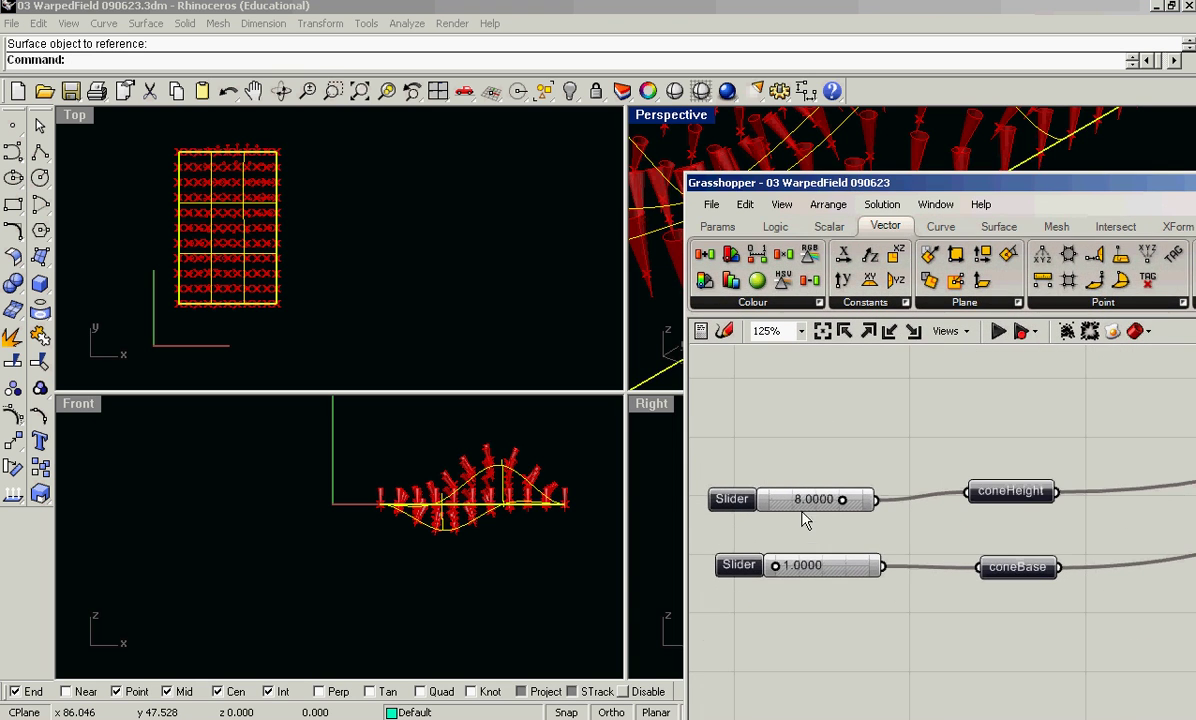
{"action": "double_click", "coordinate": [758, 498]}
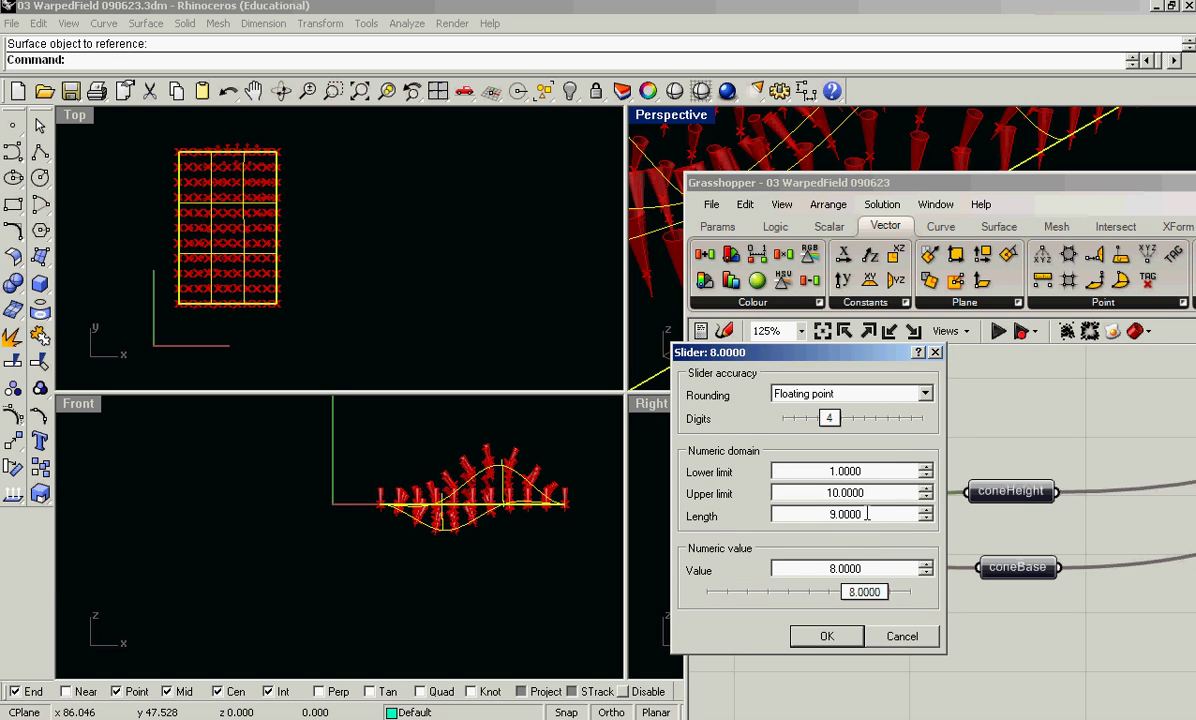
{"action": "double_click", "coordinate": [875, 567]}
{"action": "type", "text": "9"}
{"action": "left_click", "coordinate": [815, 645]}
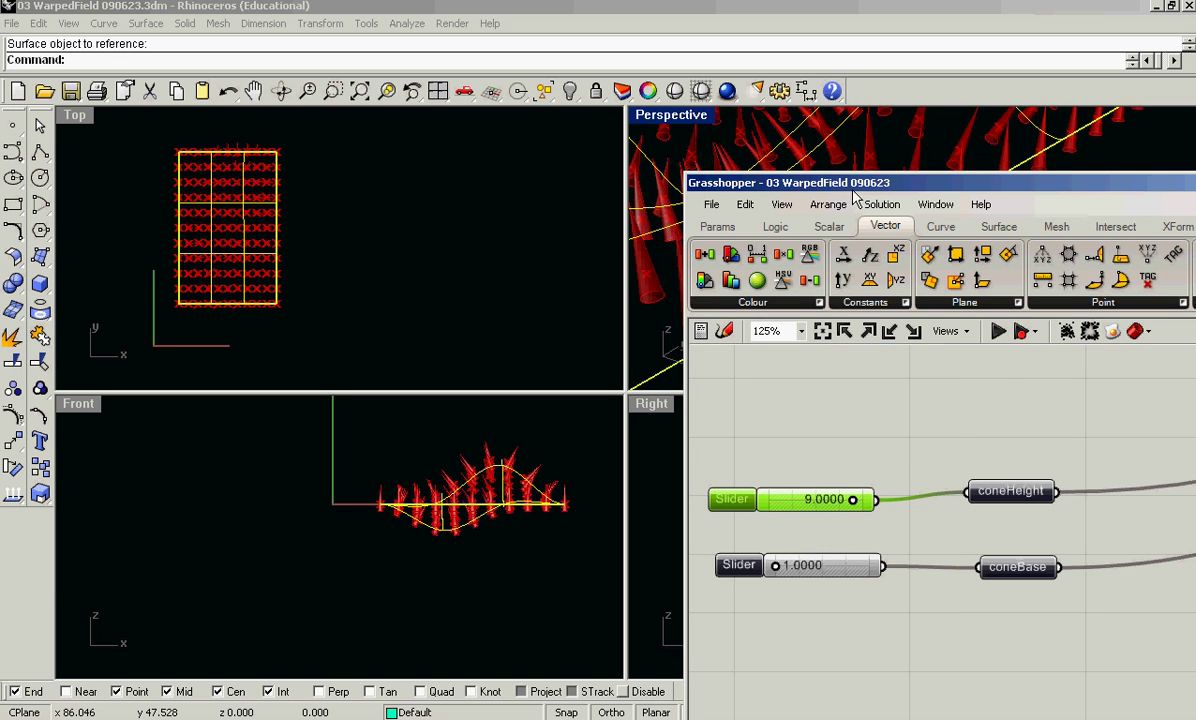
Examine the cones across the warped surface in Perspective and the Eval, Pl and Cone wiring in the definition.
{"action": "left_click_drag", "start_coordinate": [858, 186], "coordinate": [829, 408]}
{"action": "left_click", "coordinate": [886, 299]}
{"action": "scroll", "coordinate": [862, 299], "scroll_direction": "down", "scroll_amount": 7}
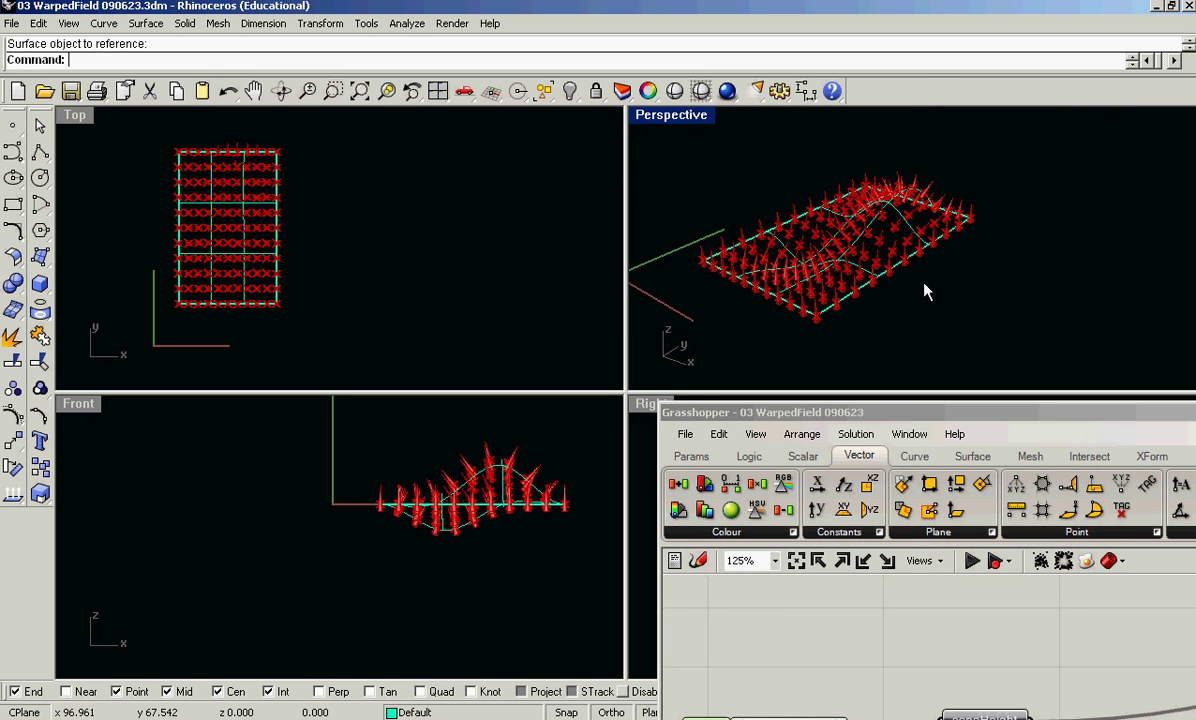
{"action": "mouse_move", "coordinate": [922, 282]}
{"action": "right_mouse_down"}
{"action": "mouse_move", "coordinate": [844, 306]}
{"action": "mouse_move", "coordinate": [922, 295]}
{"action": "right_mouse_up"}
{"action": "left_click_drag", "start_coordinate": [893, 413], "coordinate": [749, 349]}
{"action": "scroll", "coordinate": [801, 505], "scroll_direction": "down", "scroll_amount": 6}
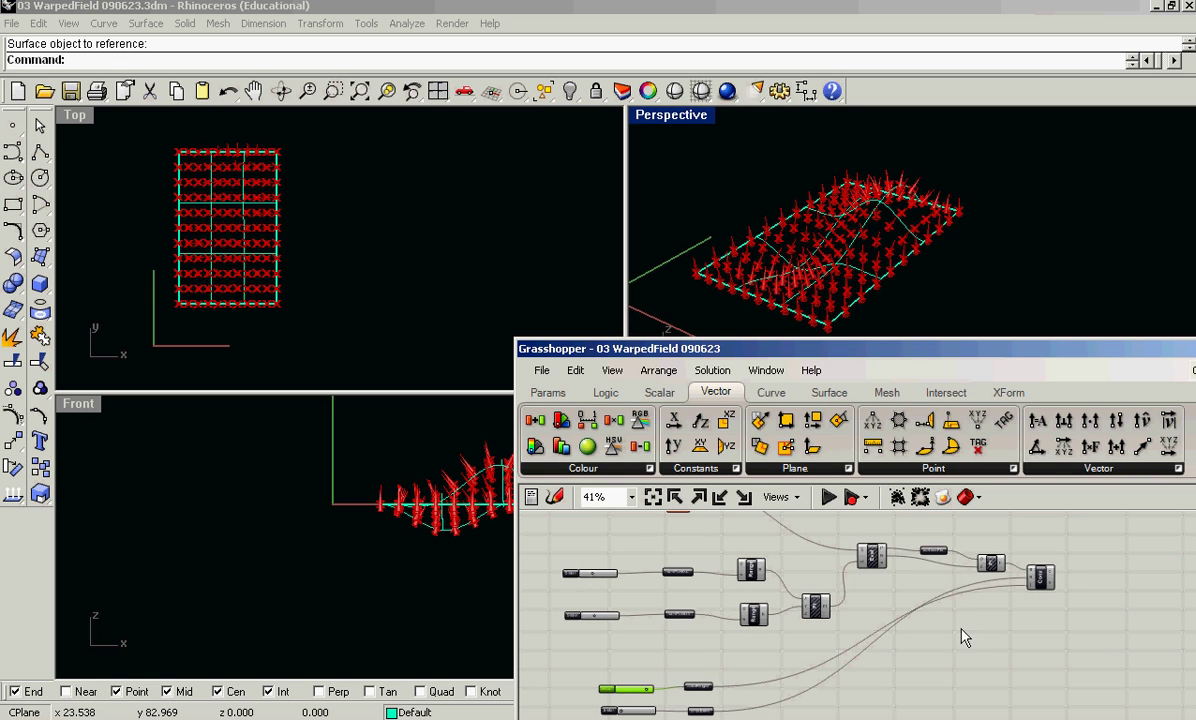
{"action": "scroll", "coordinate": [834, 552], "scroll_direction": "up", "scroll_amount": 4}
{"action": "mouse_move", "coordinate": [844, 558]}
{"action": "right_mouse_down"}
{"action": "mouse_move", "coordinate": [849, 619]}
{"action": "mouse_move", "coordinate": [857, 565]}
{"action": "right_mouse_up"}
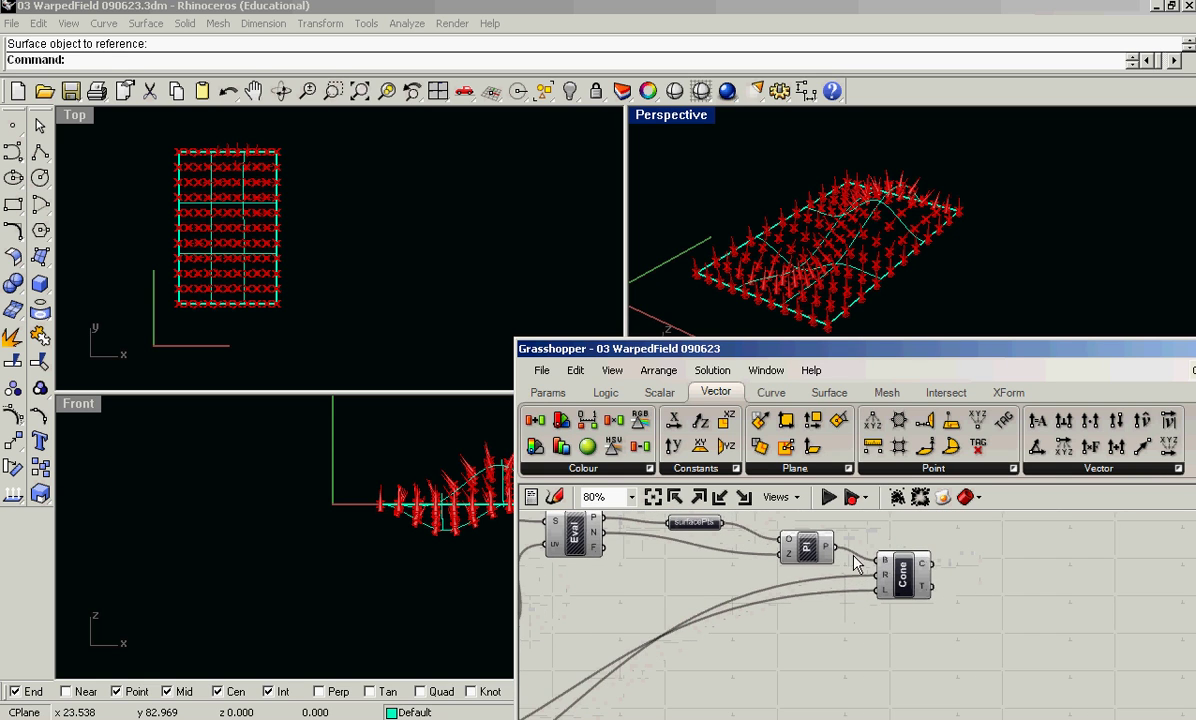
{"action": "right_click_drag", "start_coordinate": [809, 633], "coordinate": [792, 688]}
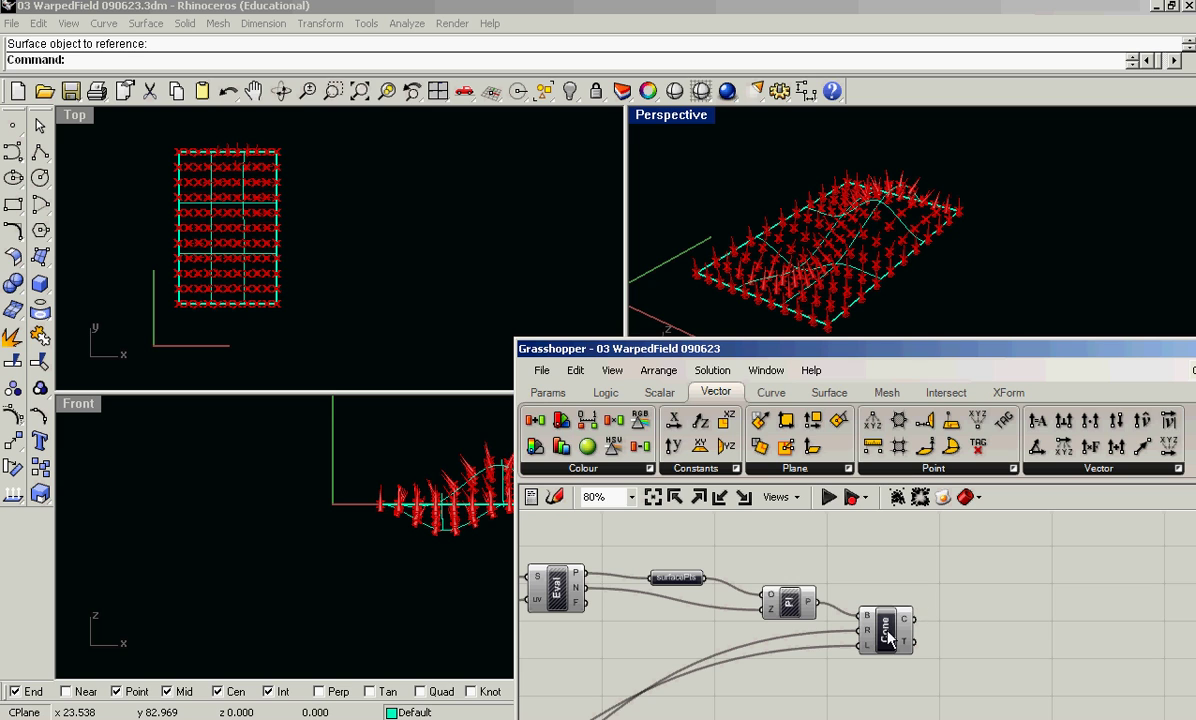
{"action": "scroll", "coordinate": [752, 578], "scroll_direction": "down", "scroll_amount": 4}
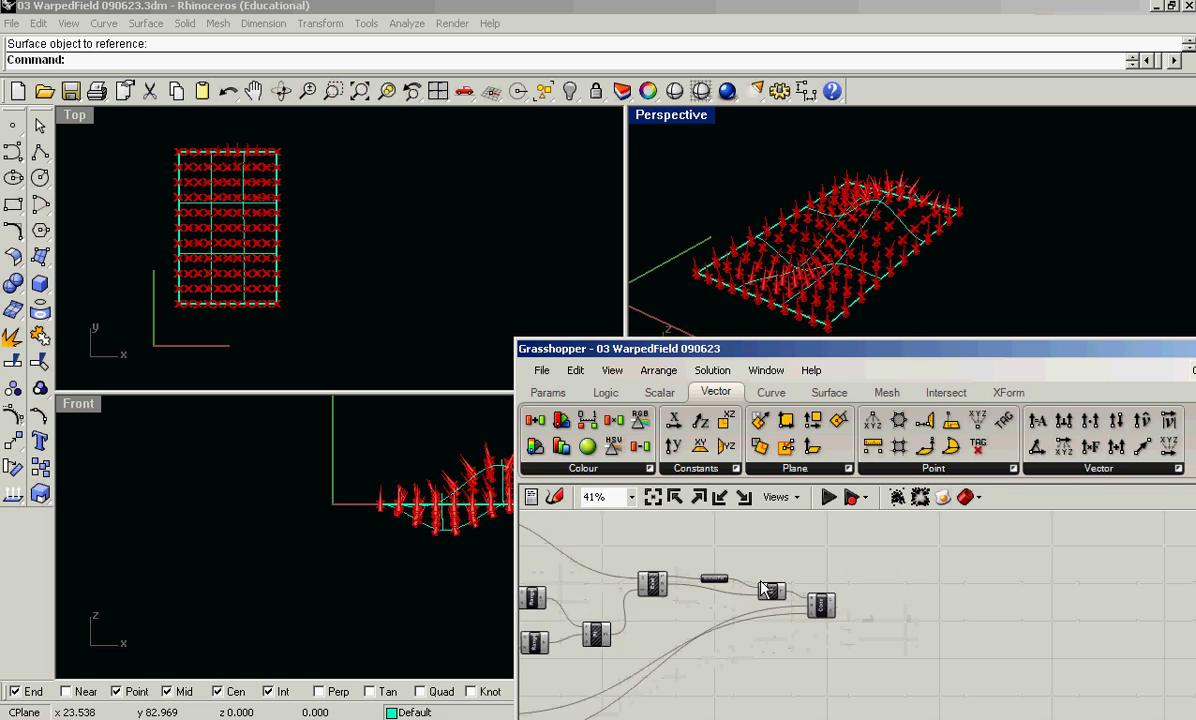
Place a point object just beyond the surface's upper edge in the Top view.
{"action": "right_click_drag", "start_coordinate": [718, 588], "coordinate": [885, 602]}
{"action": "scroll", "coordinate": [721, 561], "scroll_direction": "up", "scroll_amount": 2}
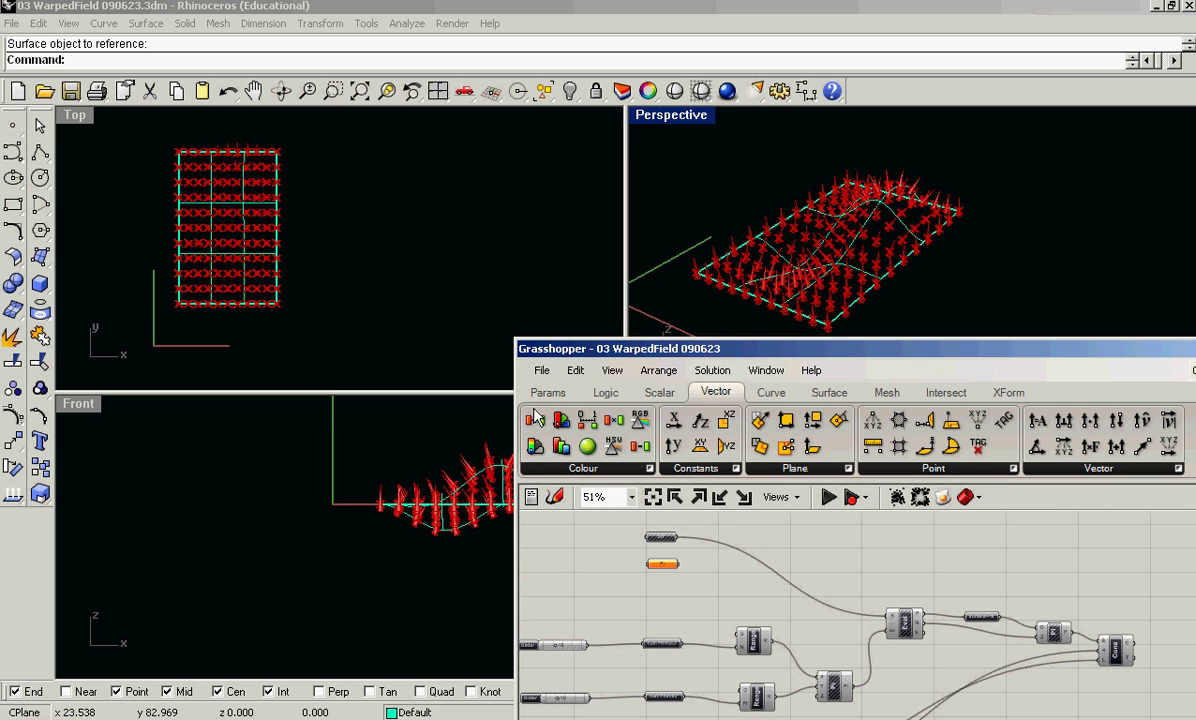
{"action": "left_click", "coordinate": [13, 130]}
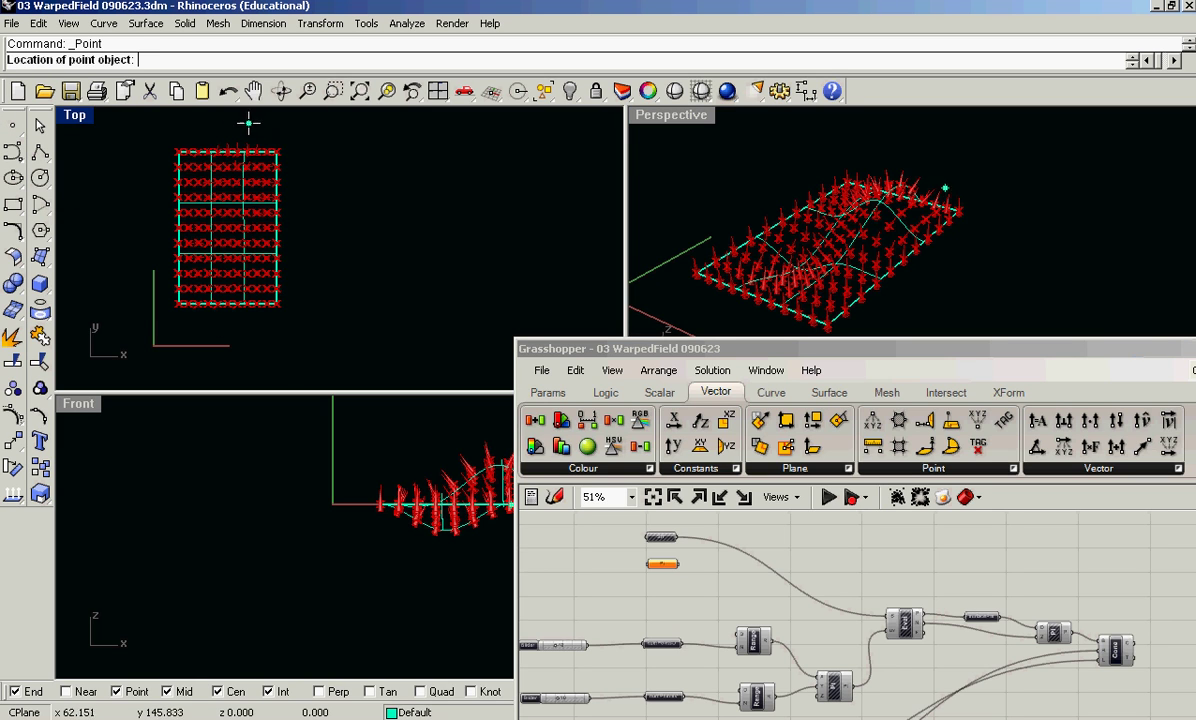
{"action": "left_click", "coordinate": [235, 120]}
Set the unassigned Pt parameter to reference the point object beyond the surface's upper edge.
{"action": "scroll", "coordinate": [619, 543], "scroll_direction": "up", "scroll_amount": 3}
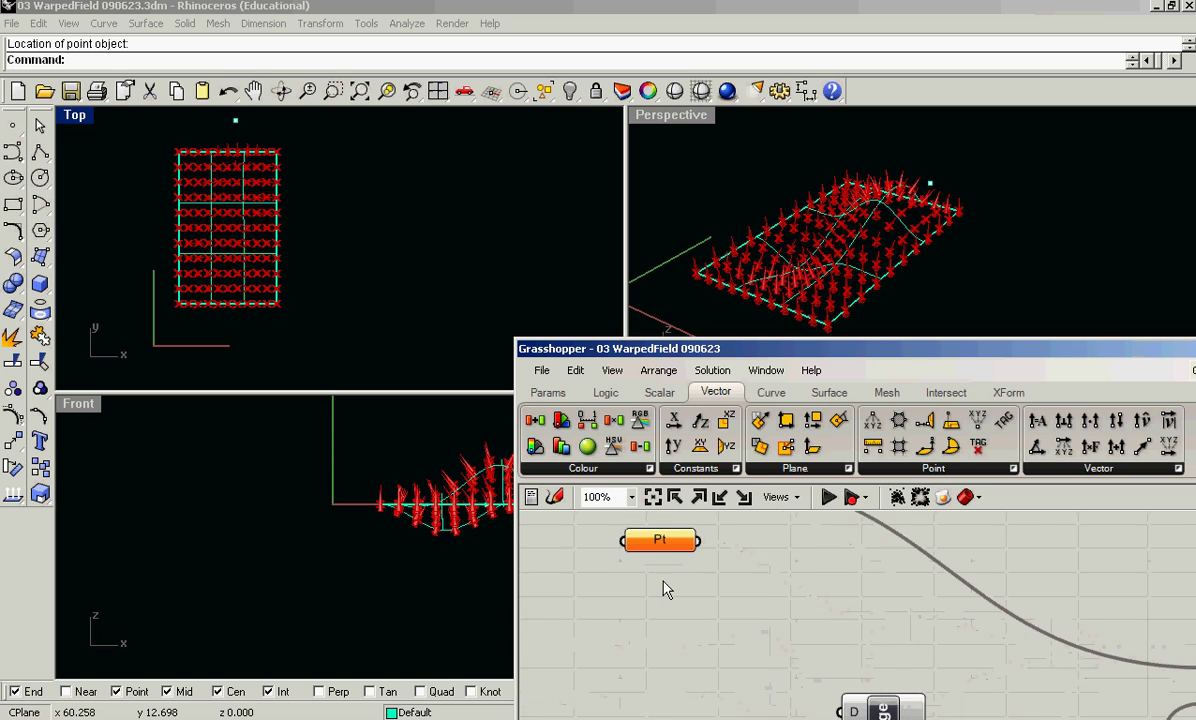
{"action": "right_click", "coordinate": [650, 541]}
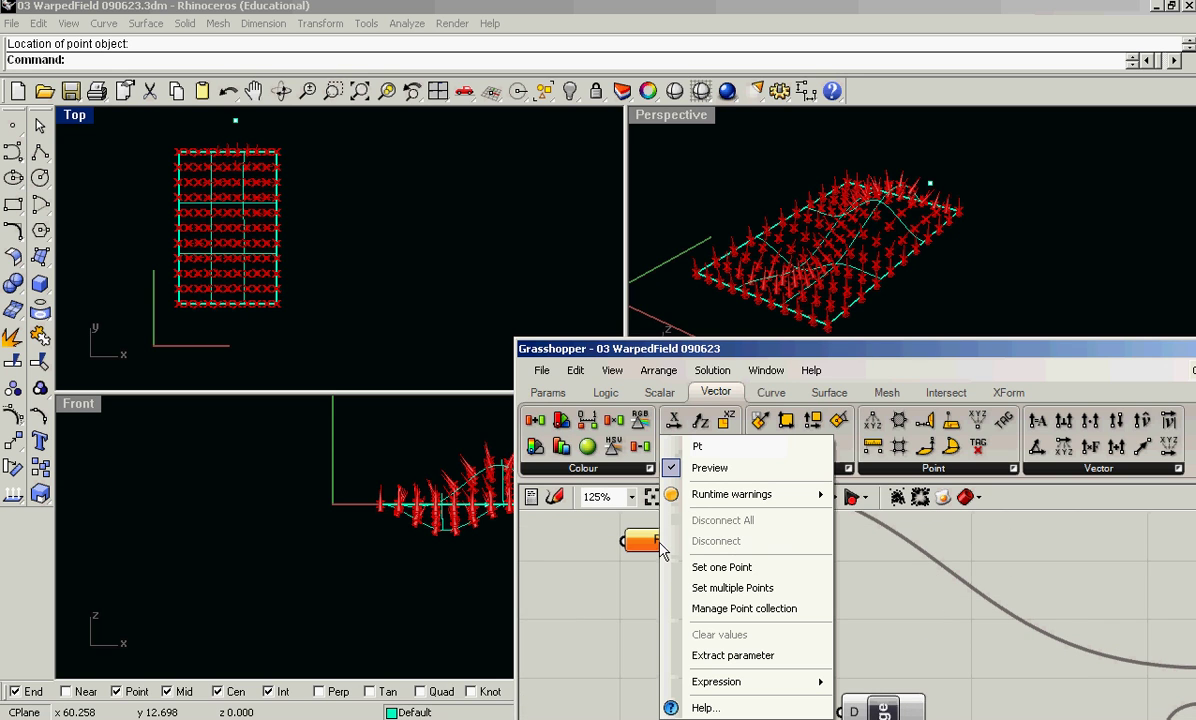
{"action": "left_click", "coordinate": [702, 574]}
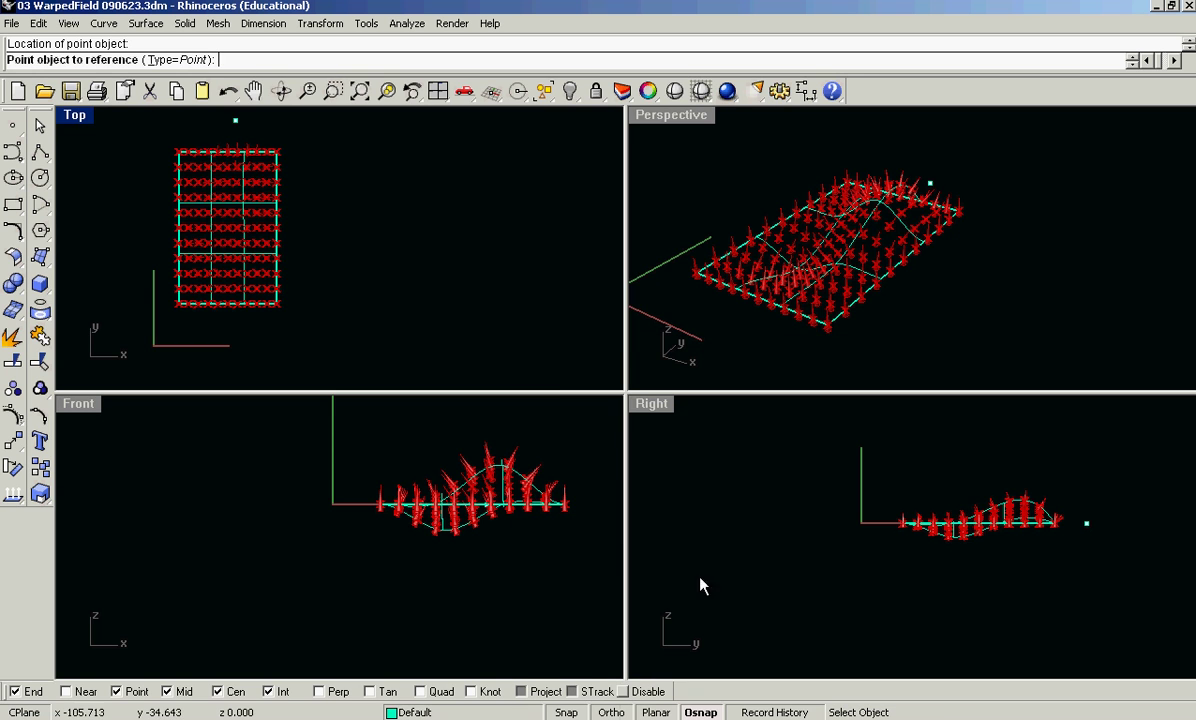
{"action": "left_click", "coordinate": [232, 119]}
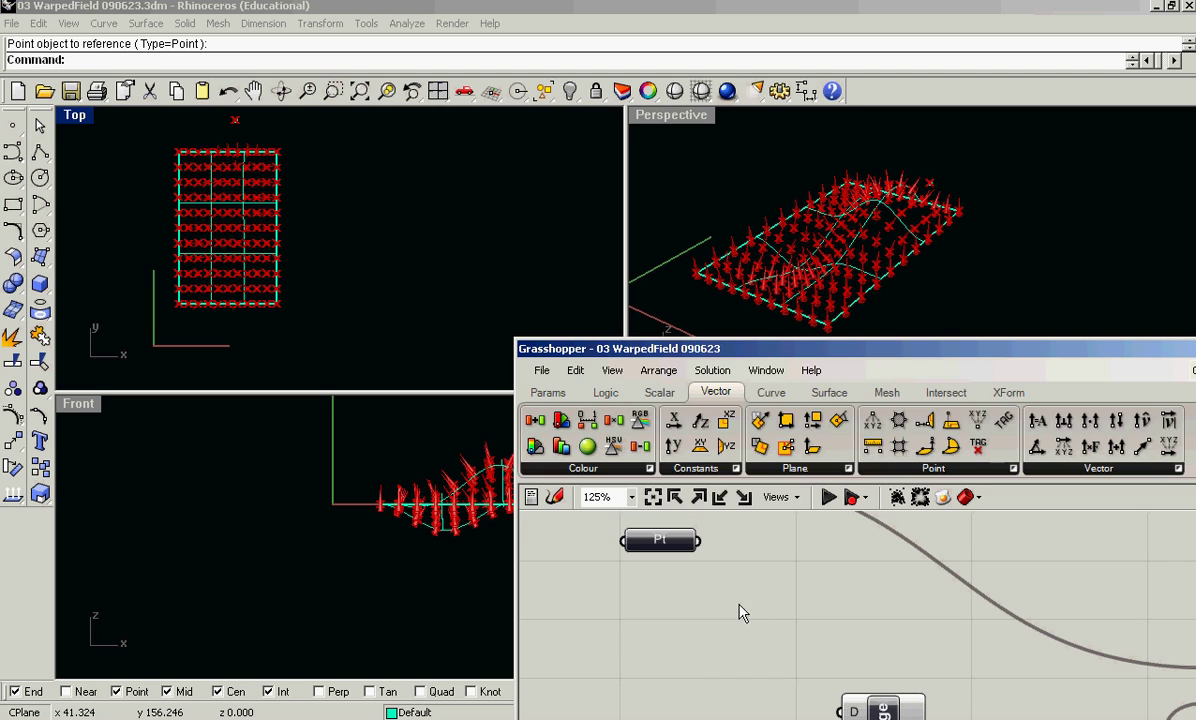
Add a Vec2Pt component to the canvas above the Pl component.
{"action": "scroll", "coordinate": [703, 549], "scroll_direction": "down", "scroll_amount": 5}
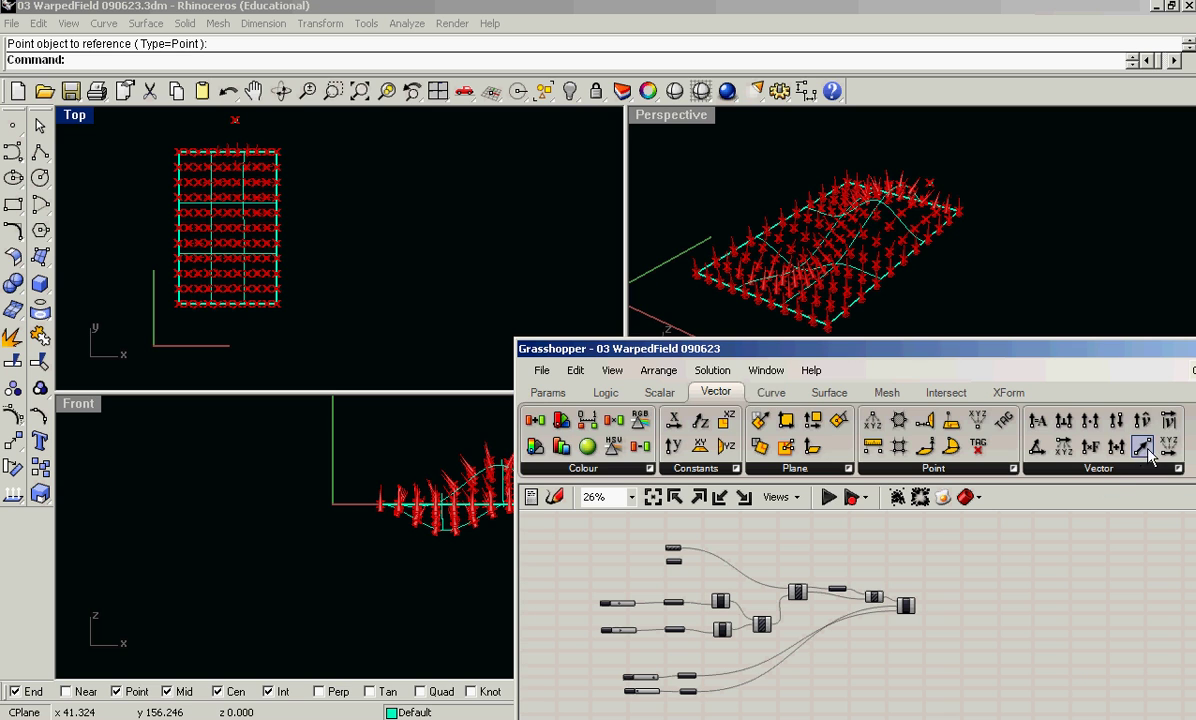
{"action": "left_click_drag", "start_coordinate": [1143, 455], "coordinate": [805, 558]}
{"action": "scroll", "coordinate": [795, 552], "scroll_direction": "up", "scroll_amount": 3}
{"action": "scroll", "coordinate": [879, 618], "scroll_direction": "up", "scroll_amount": 6}
{"action": "scroll", "coordinate": [781, 572], "scroll_direction": "down", "scroll_amount": 5}
{"action": "right_click_drag", "start_coordinate": [766, 576], "coordinate": [678, 511]}
{"action": "left_click_drag", "start_coordinate": [730, 528], "coordinate": [897, 570]}
{"action": "scroll", "coordinate": [862, 601], "scroll_direction": "up", "scroll_amount": 3}
{"action": "scroll", "coordinate": [820, 650], "scroll_direction": "down", "scroll_amount": 2}
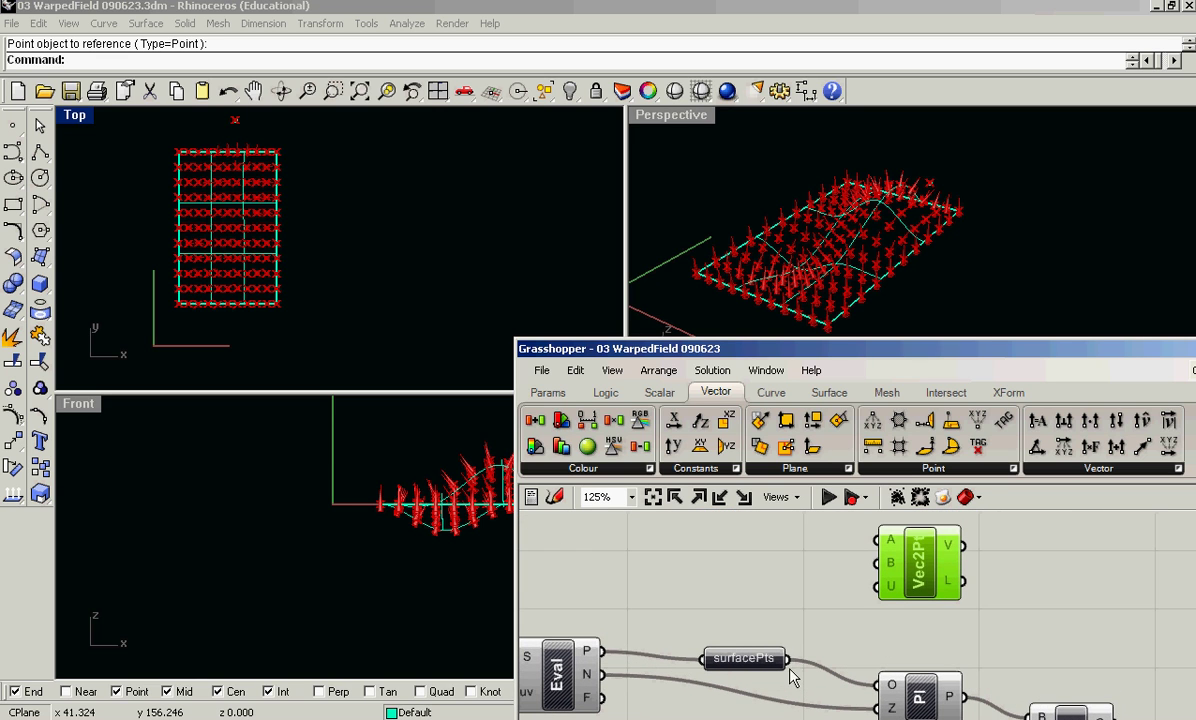
Wire surfacePts to the A input of Vec2Pt and rename the referenced point parameter as Attractor.
{"action": "left_click_drag", "start_coordinate": [789, 667], "coordinate": [823, 527]}
{"action": "scroll", "coordinate": [878, 540], "scroll_direction": "down", "scroll_amount": 5}
{"action": "scroll", "coordinate": [714, 537], "scroll_direction": "up", "scroll_amount": 5}
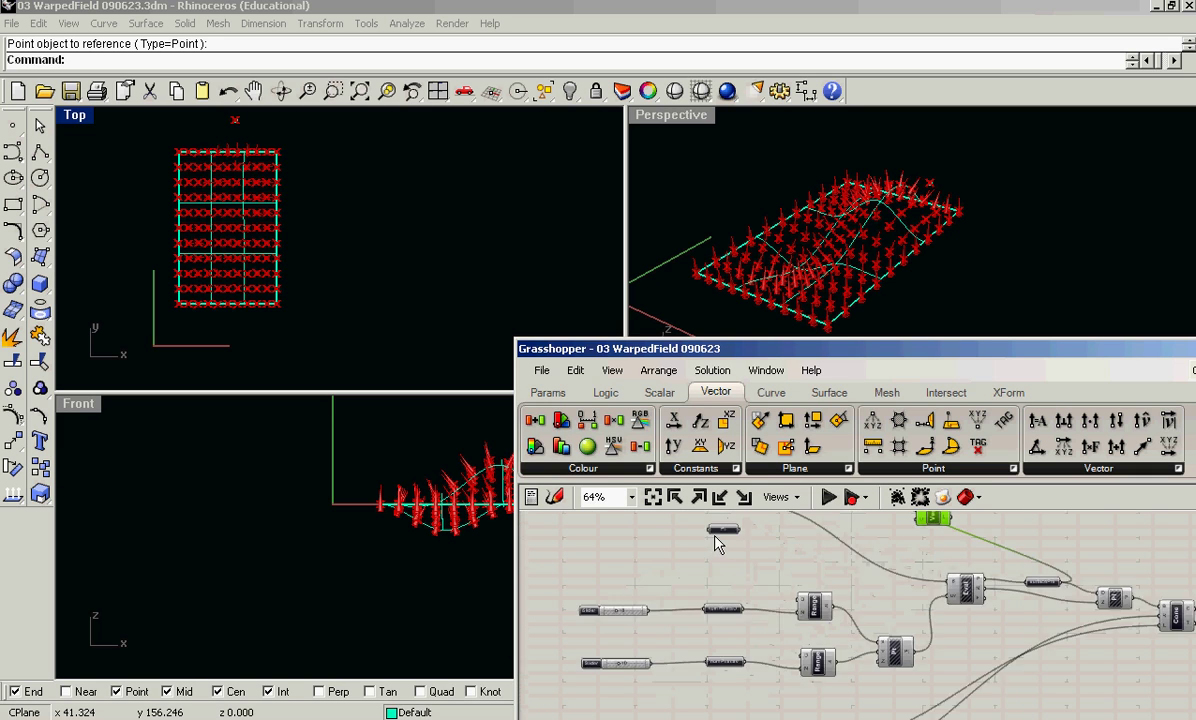
{"action": "right_click", "coordinate": [736, 537]}
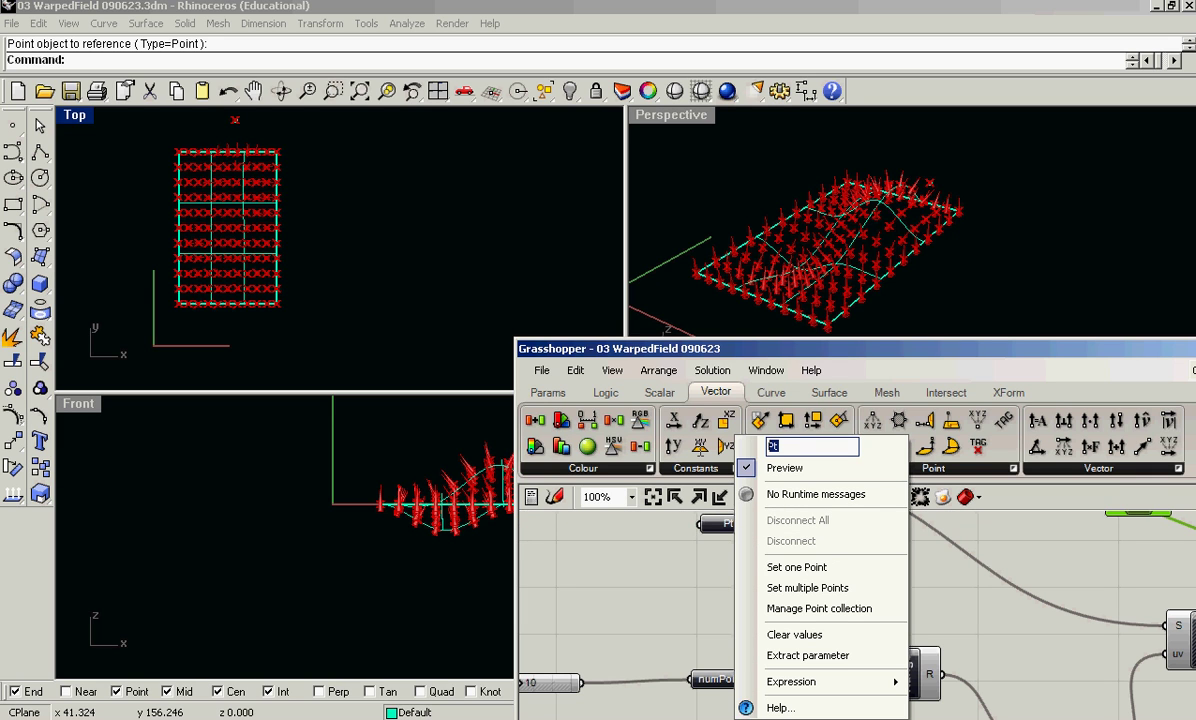
{"action": "type", "text": "Attractor"}
{"action": "key", "text": "Return"}
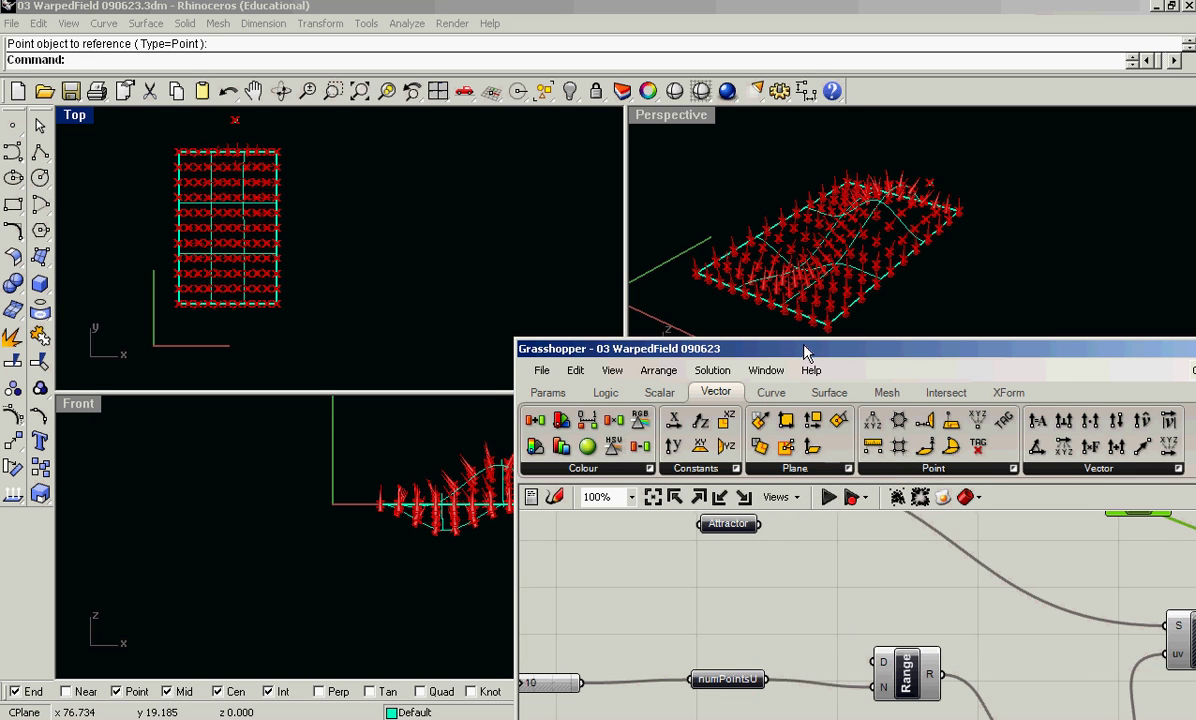
Enlarge the working view of the definition and connect the Attractor parameter to the B input of Vec2Pt.
{"action": "left_click_drag", "start_coordinate": [805, 348], "coordinate": [777, 147]}
{"action": "right_click_drag", "start_coordinate": [786, 398], "coordinate": [757, 476]}
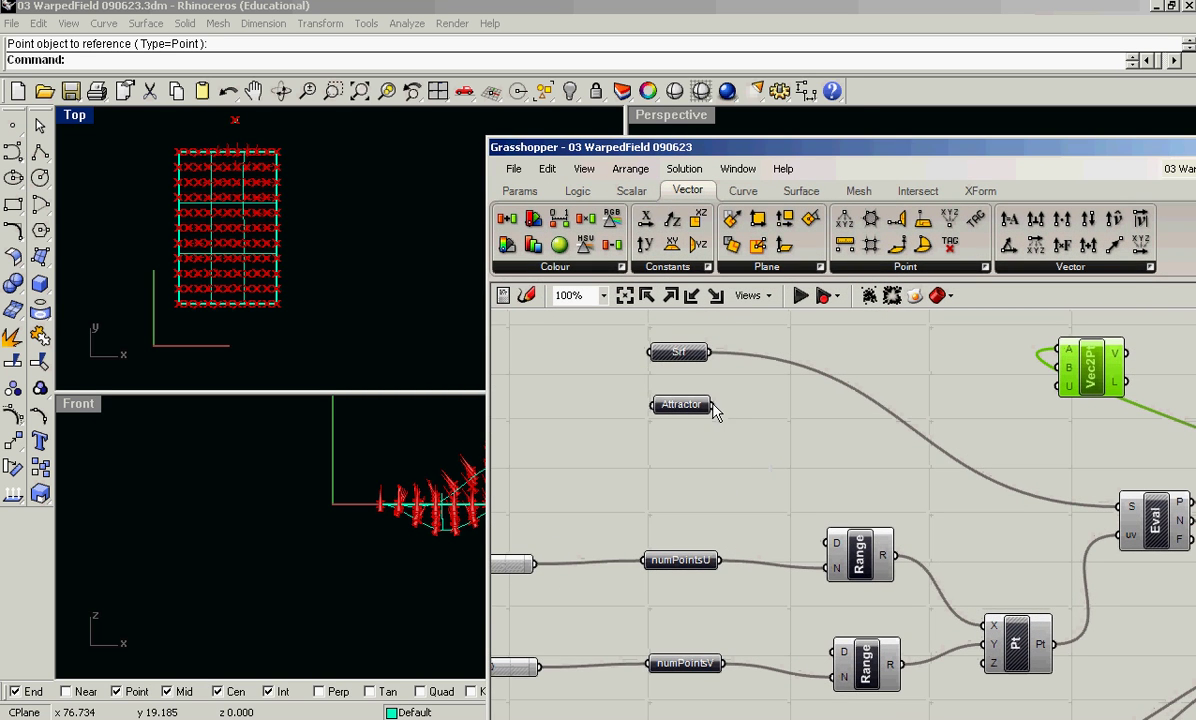
{"action": "left_click_drag", "start_coordinate": [711, 405], "coordinate": [1062, 368]}
{"action": "right_click_drag", "start_coordinate": [1013, 404], "coordinate": [817, 410]}
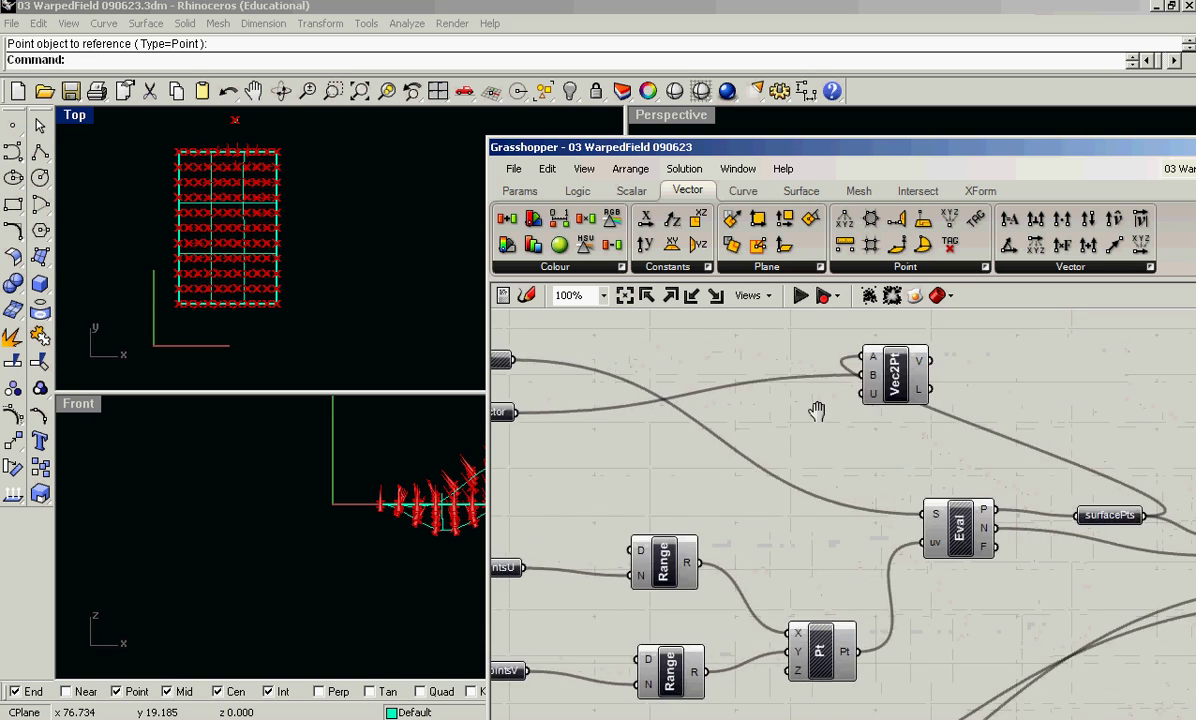
{"action": "scroll", "coordinate": [760, 410], "scroll_direction": "down", "scroll_amount": 4}
Reposition Vec2Pt above surfacePts and shift the Pl and Cone components together further along the canvas to make room.
{"action": "left_click_drag", "start_coordinate": [835, 402], "coordinate": [1041, 414]}
{"action": "right_click_drag", "start_coordinate": [1079, 447], "coordinate": [949, 454]}
{"action": "left_click_drag", "start_coordinate": [1001, 550], "coordinate": [884, 468]}
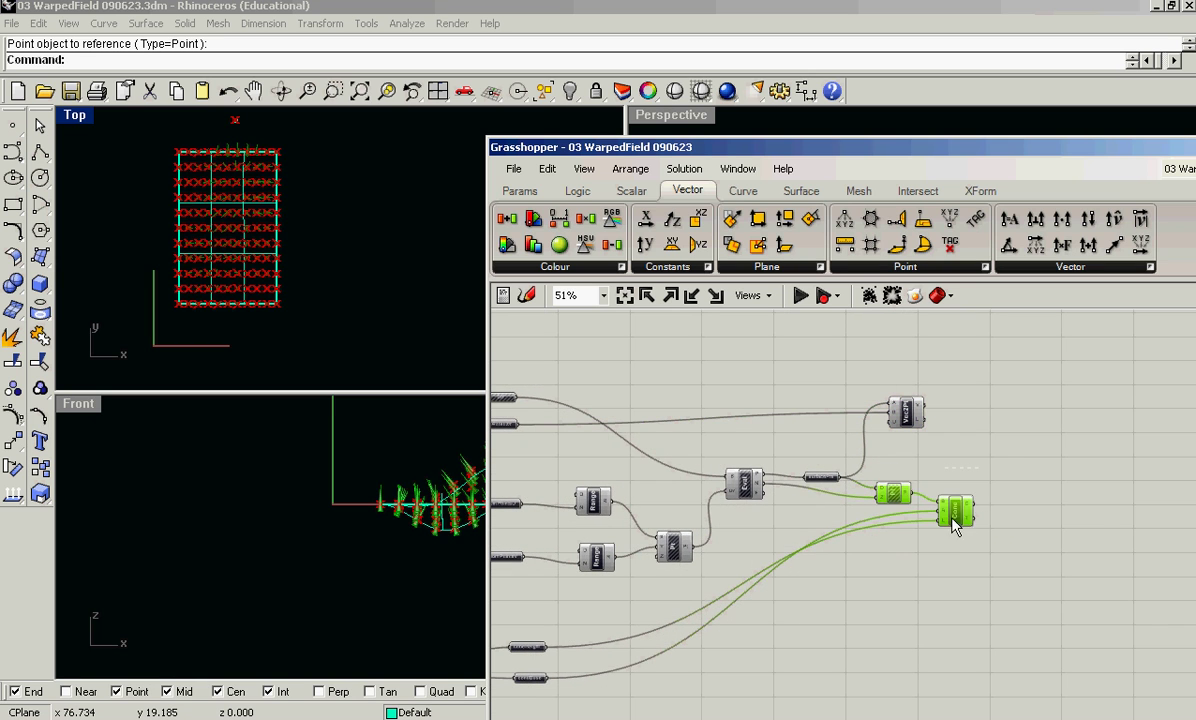
{"action": "left_click_drag", "start_coordinate": [975, 510], "coordinate": [1091, 487]}
{"action": "left_click", "coordinate": [1013, 533]}
Replace the Z input of Pl with the V output of Vec2Pt and check the cones in the Top view.
{"action": "scroll", "coordinate": [995, 460], "scroll_direction": "up", "scroll_amount": 3}
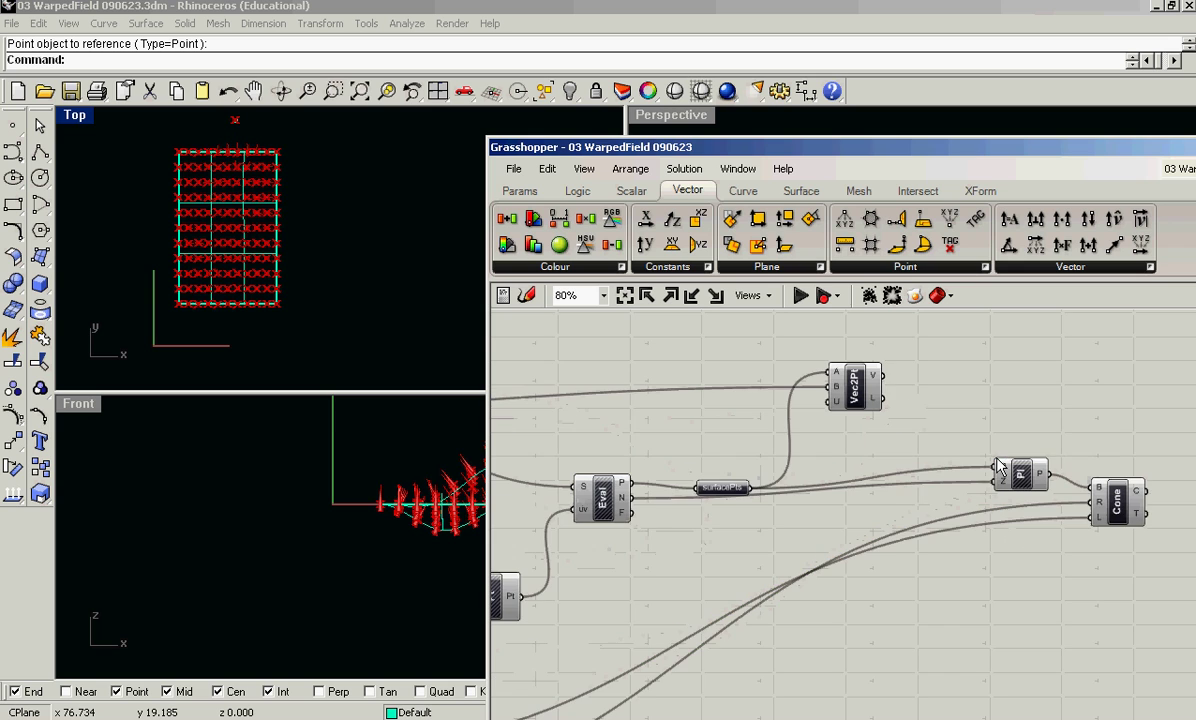
{"action": "left_click_drag", "start_coordinate": [877, 375], "coordinate": [997, 482]}
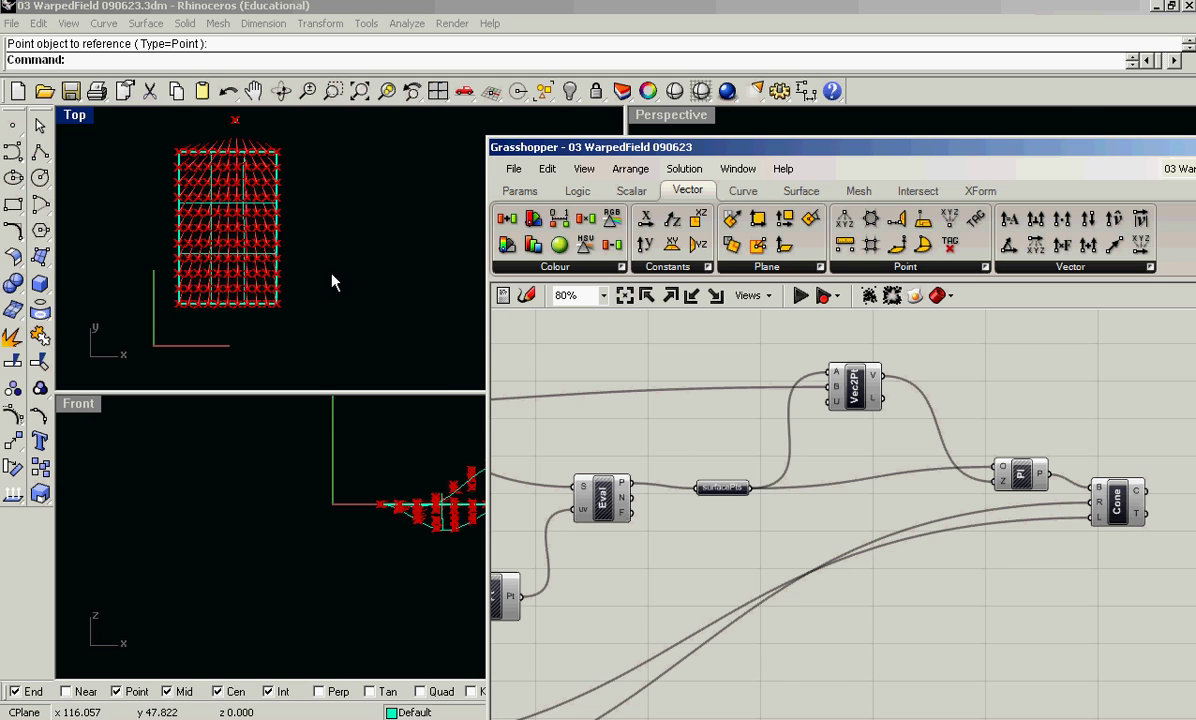
{"action": "scroll", "coordinate": [310, 275], "scroll_direction": "up", "scroll_amount": 5}
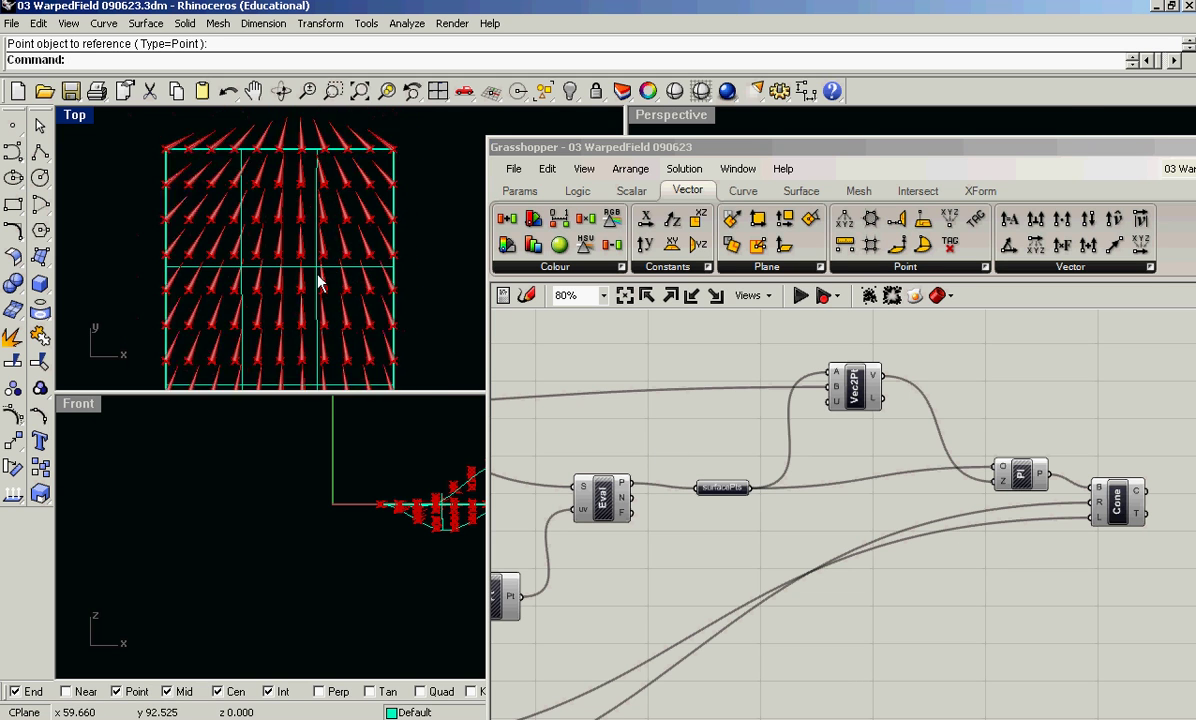
{"action": "scroll", "coordinate": [314, 256], "scroll_direction": "down", "scroll_amount": 3}
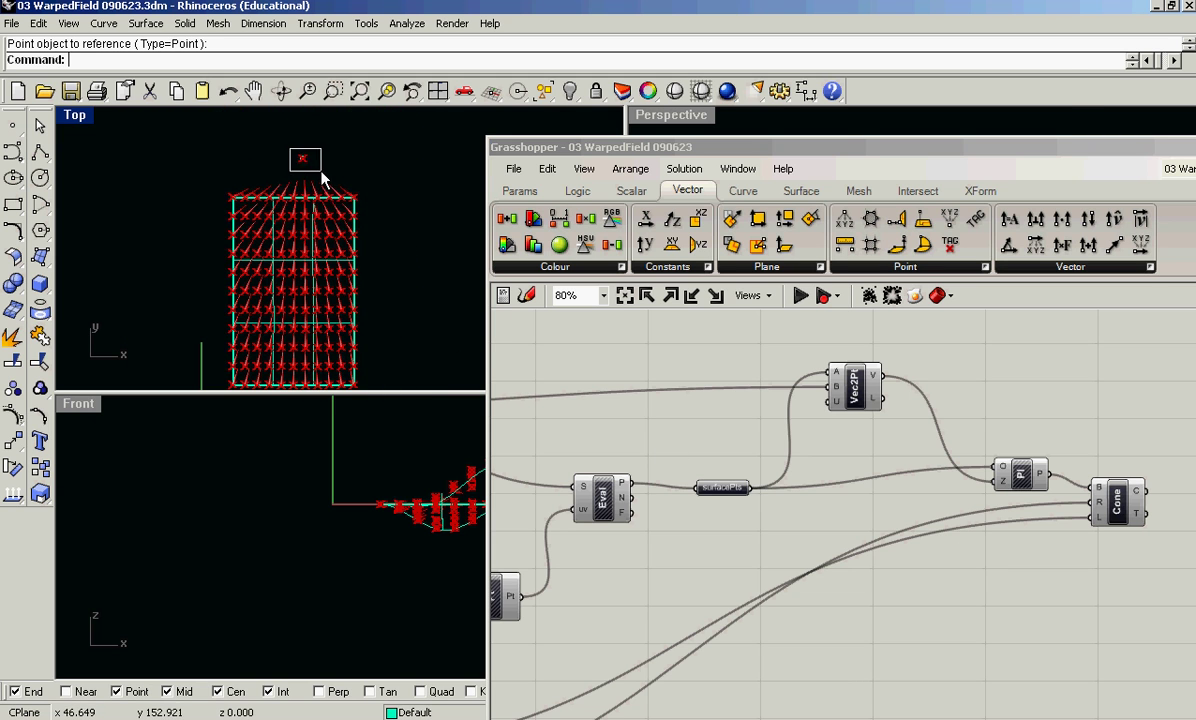
Move the attractor point beyond the surface's upper-left corner in the Top view and inspect the cone directions.
{"action": "left_click_drag", "start_coordinate": [303, 158], "coordinate": [198, 168]}
{"action": "scroll", "coordinate": [368, 272], "scroll_direction": "down", "scroll_amount": 2}
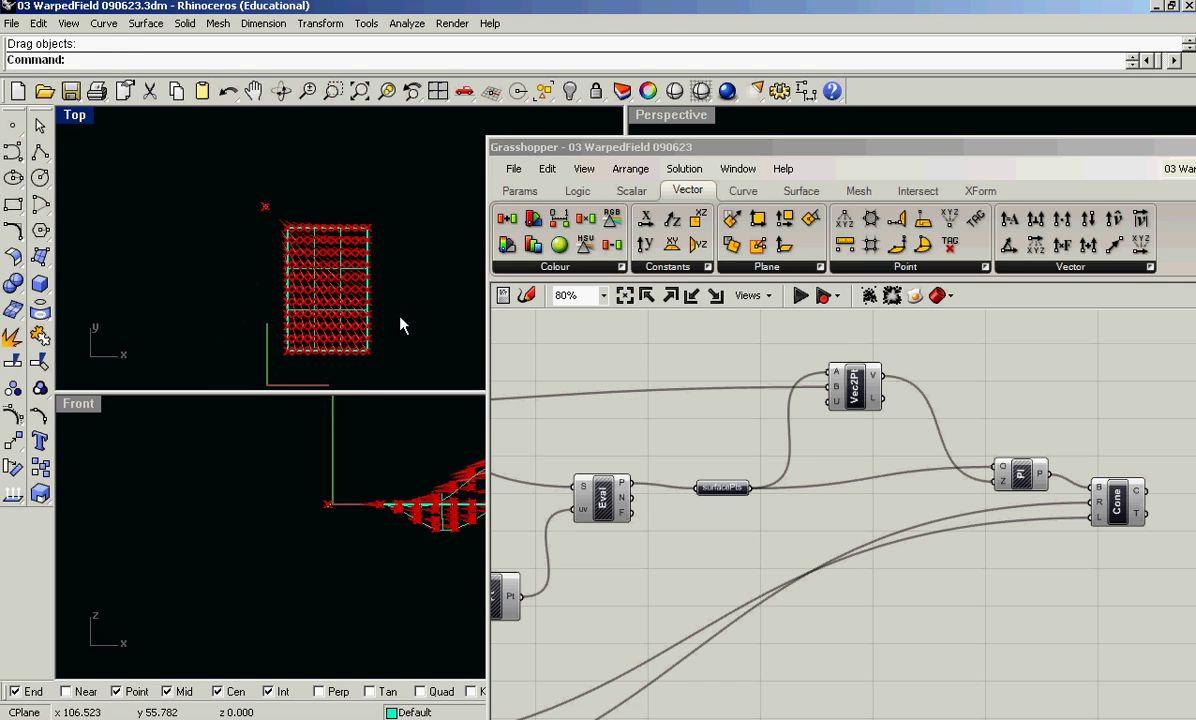
{"action": "scroll", "coordinate": [266, 207], "scroll_direction": "up", "scroll_amount": 3}
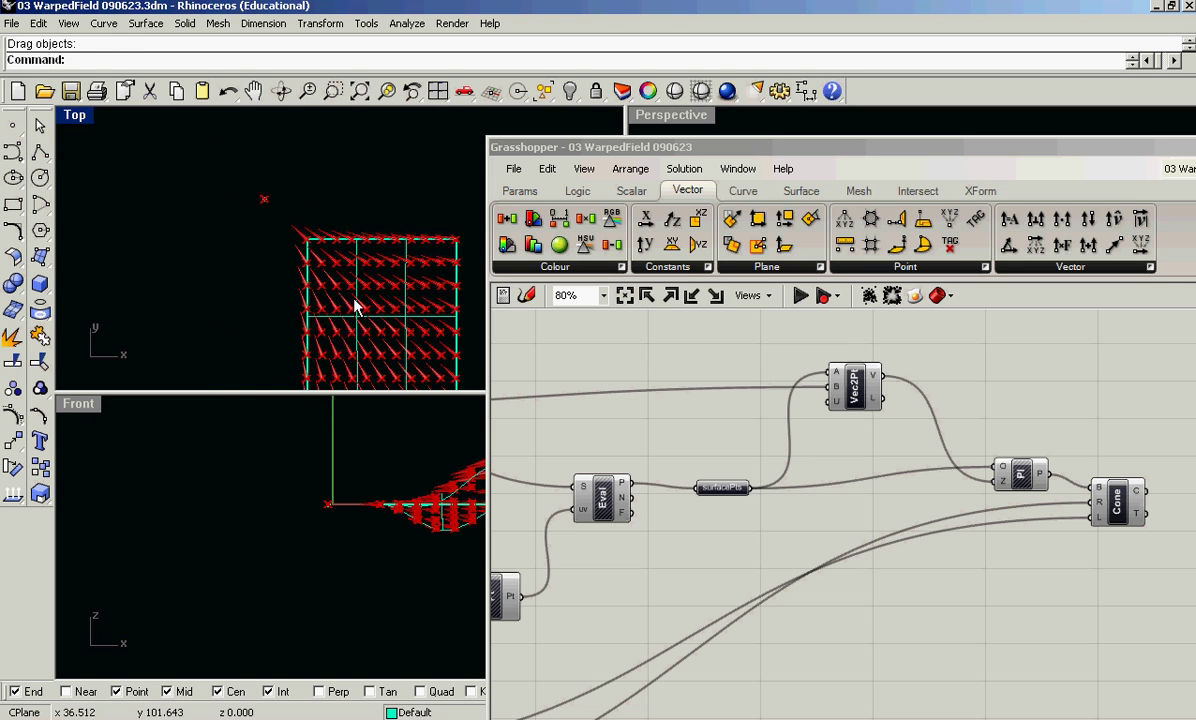
{"action": "right_click_drag", "start_coordinate": [393, 328], "coordinate": [362, 262]}
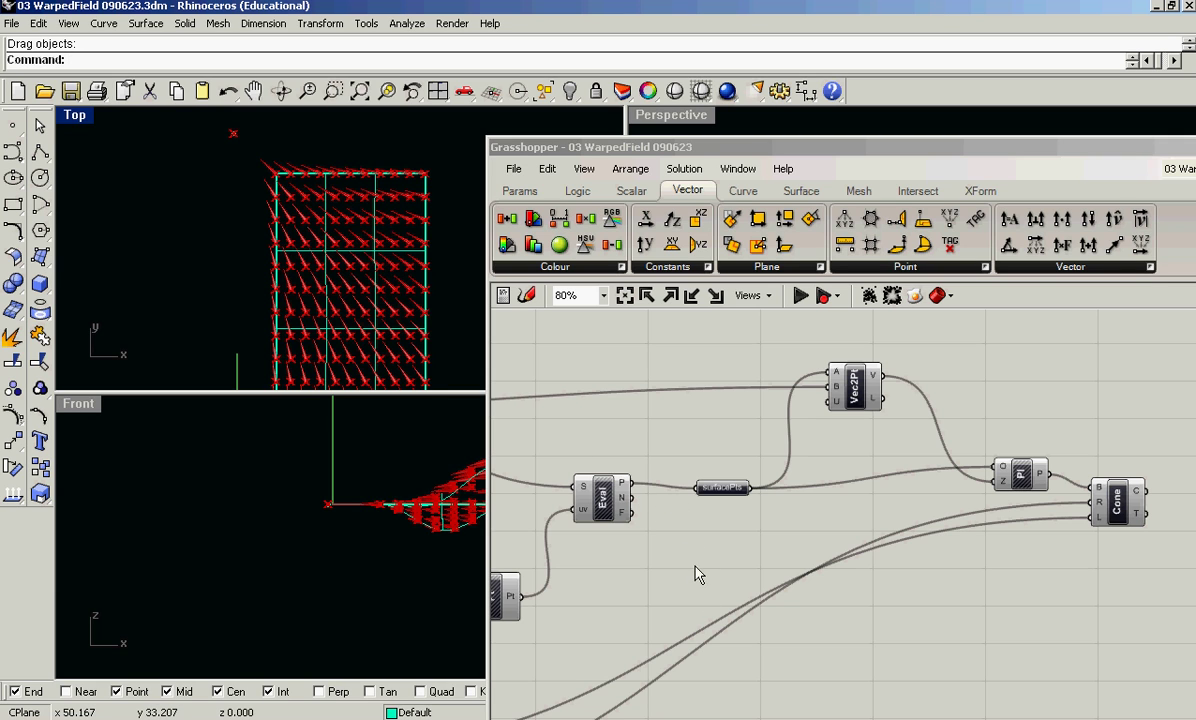
Add a vector parameter renamed surfaceNormal and feed it from the N output of Eval.
{"action": "left_click", "coordinate": [521, 193]}
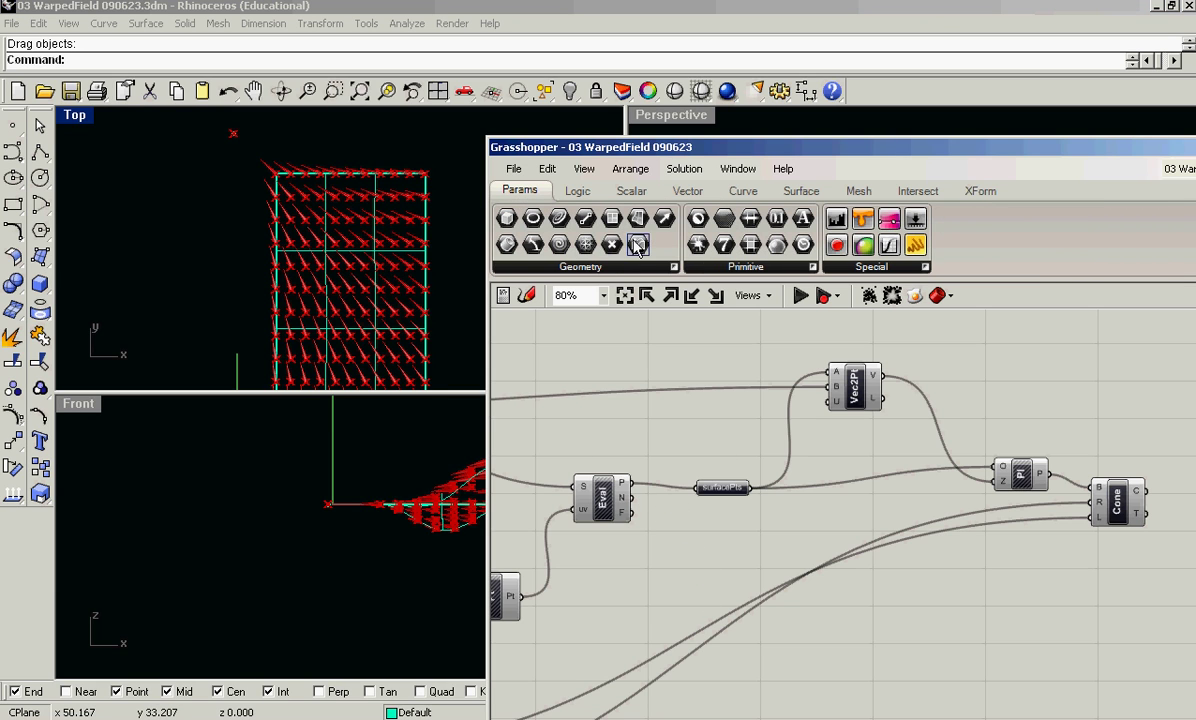
{"action": "left_click_drag", "start_coordinate": [638, 245], "coordinate": [730, 551]}
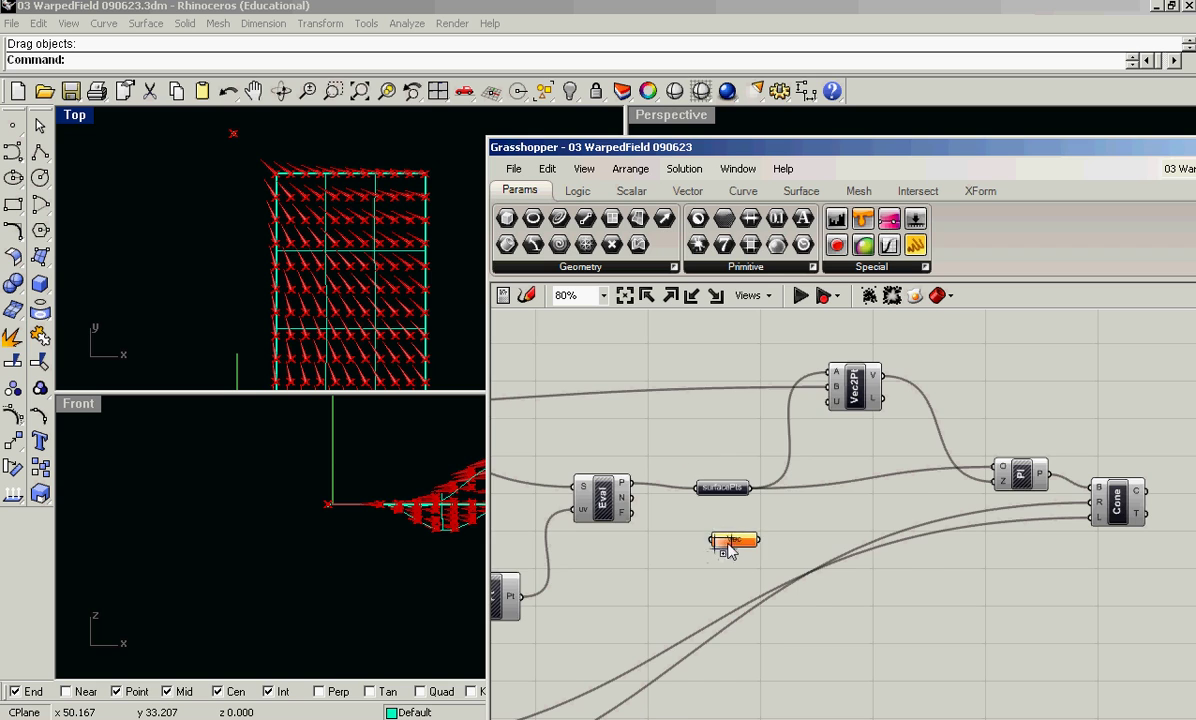
{"action": "scroll", "coordinate": [730, 551], "scroll_direction": "up", "scroll_amount": 3}
{"action": "right_click", "coordinate": [728, 538]}
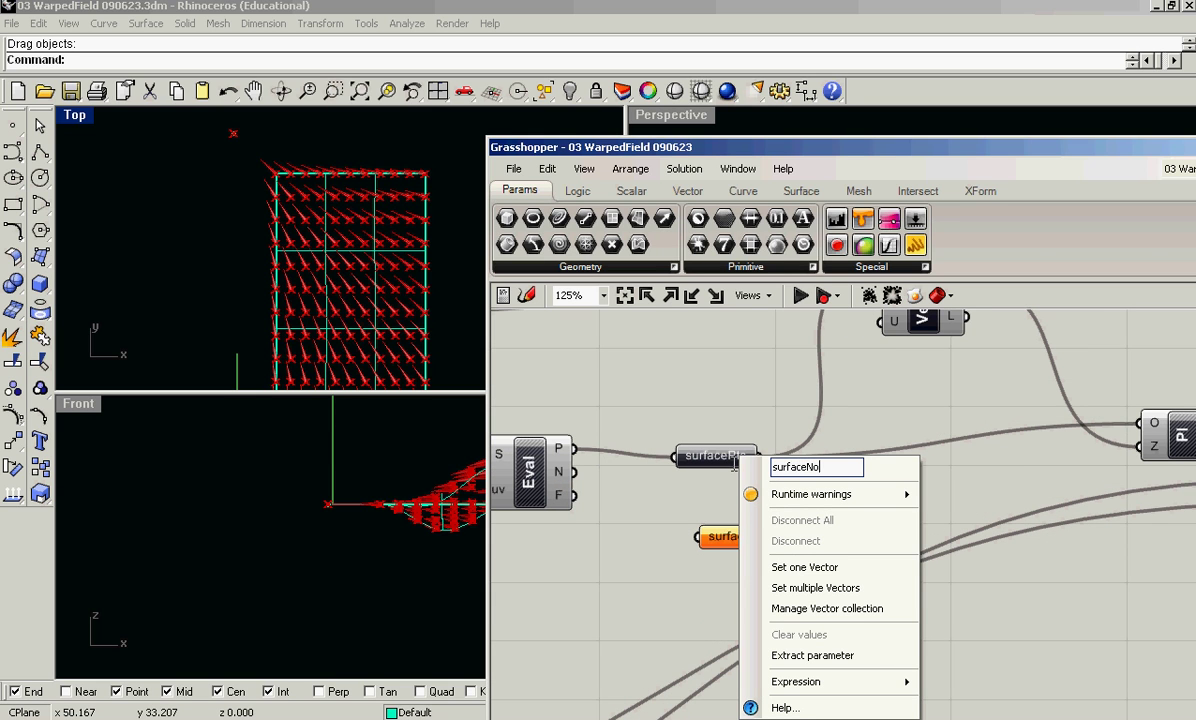
{"action": "key", "text": "Return"}
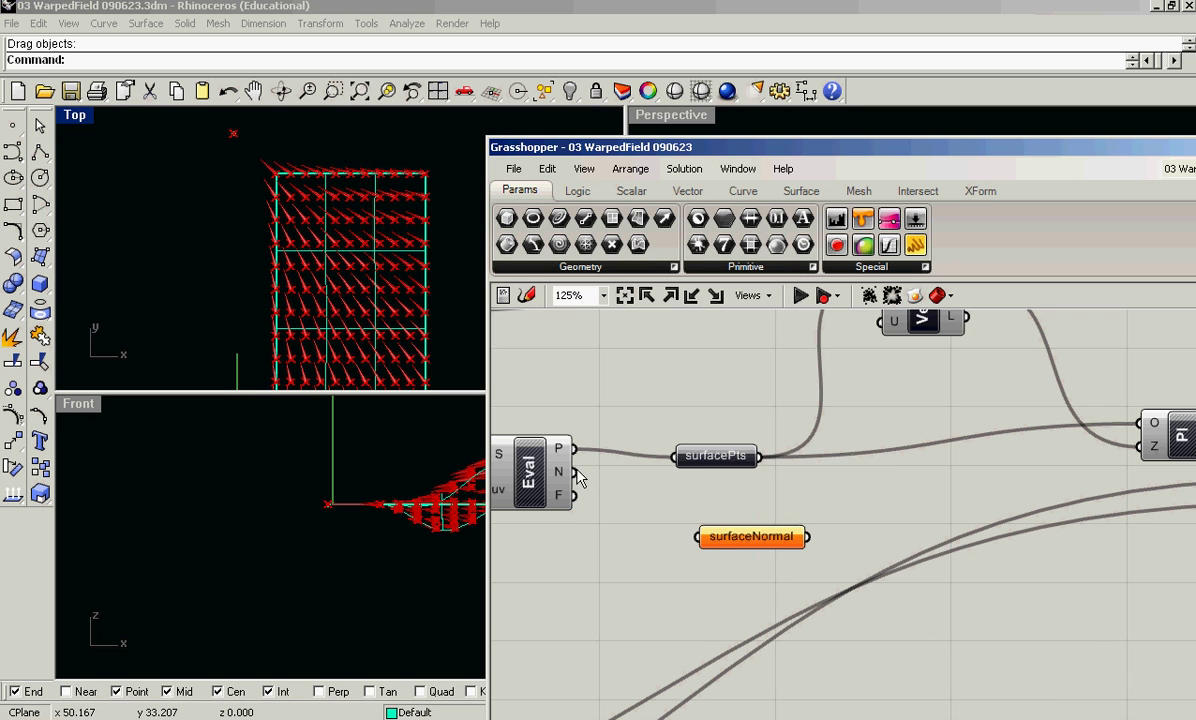
{"action": "left_click_drag", "start_coordinate": [668, 527], "coordinate": [698, 537]}
{"action": "scroll", "coordinate": [611, 537], "scroll_direction": "down", "scroll_amount": 2}
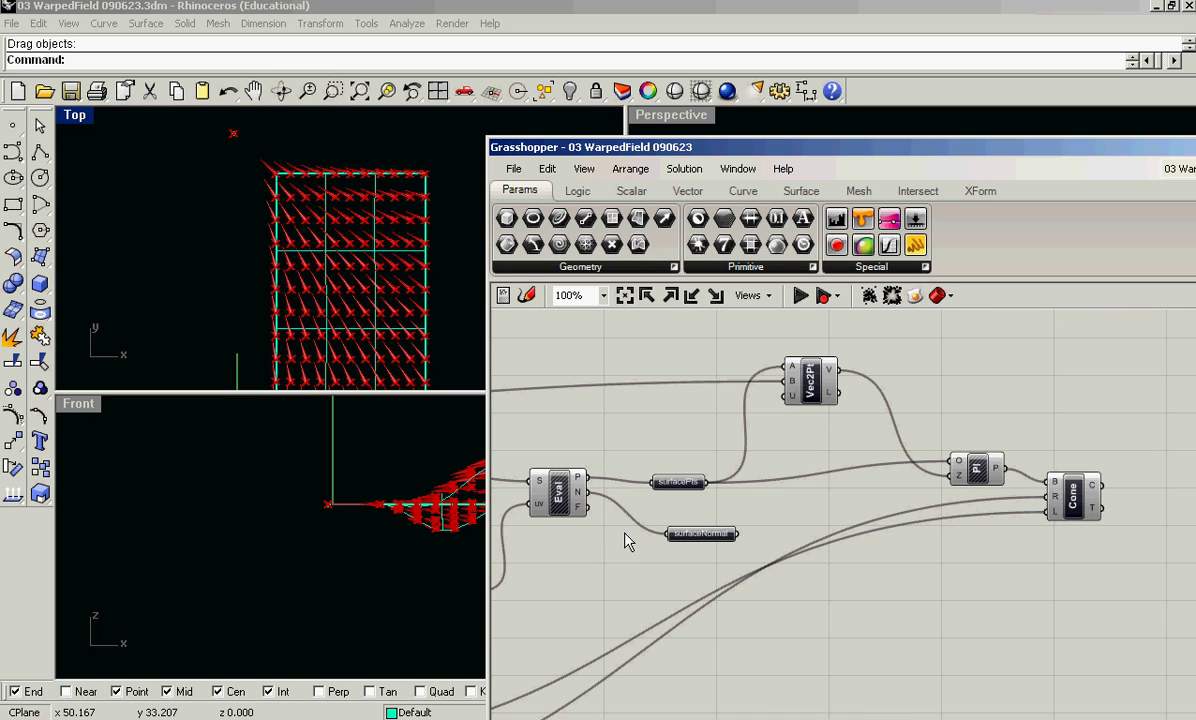
Move the surfaceNormal parameter above the Pl and Cone components and shift Vec2Pt slightly upward.
{"action": "scroll", "coordinate": [705, 549], "scroll_direction": "down", "scroll_amount": 2}
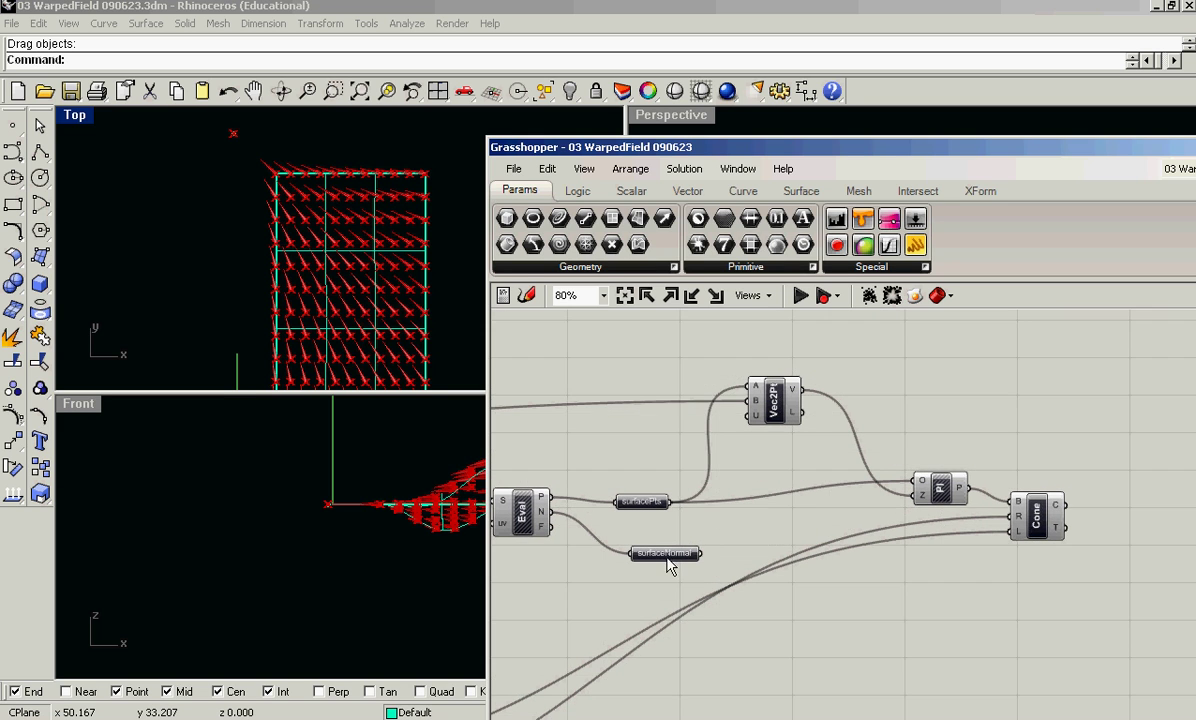
{"action": "left_click_drag", "start_coordinate": [665, 557], "coordinate": [1018, 420]}
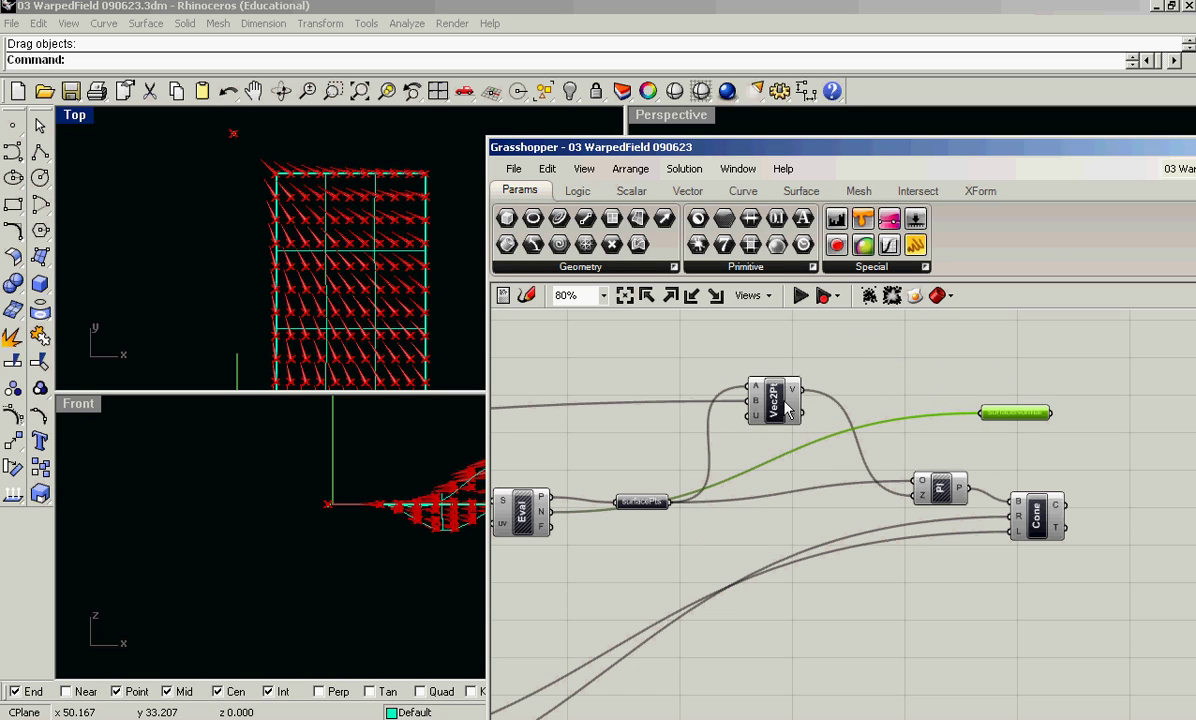
{"action": "left_click_drag", "start_coordinate": [785, 408], "coordinate": [767, 378]}
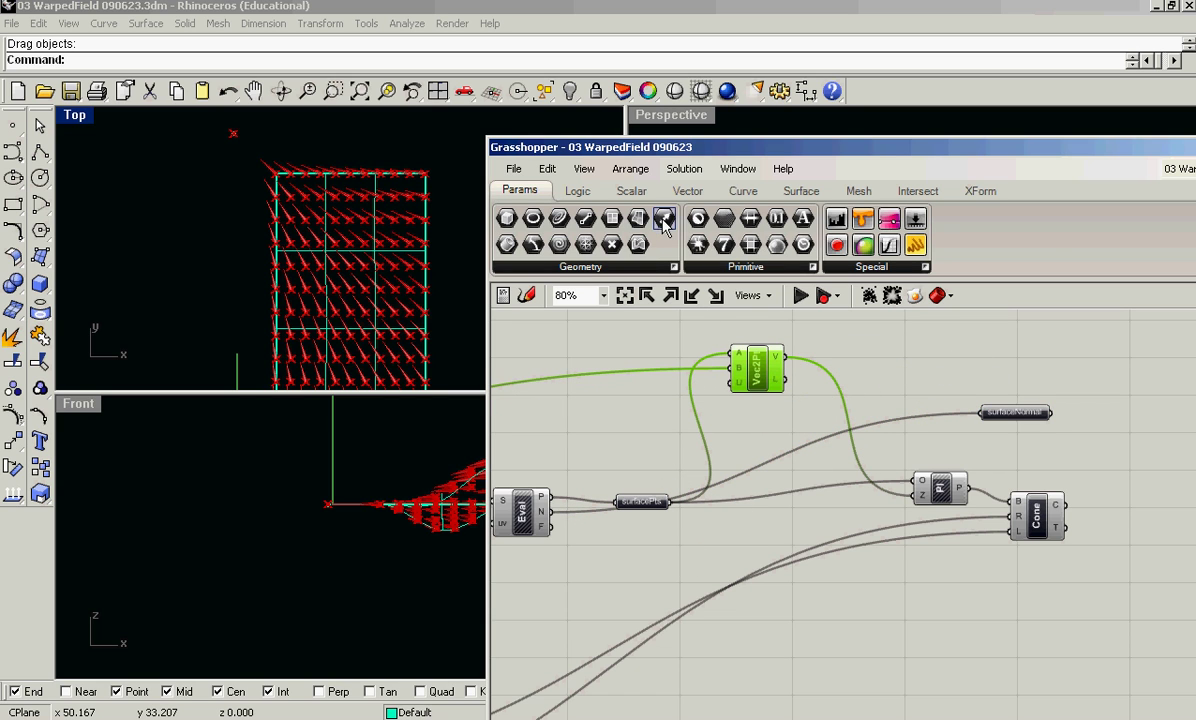
Add a second vector parameter above surfaceNormal, rename it attractorVec and connect the V output of Vec2Pt to it.
{"action": "left_click_drag", "start_coordinate": [665, 220], "coordinate": [1000, 355]}
{"action": "right_click", "coordinate": [1001, 356]}
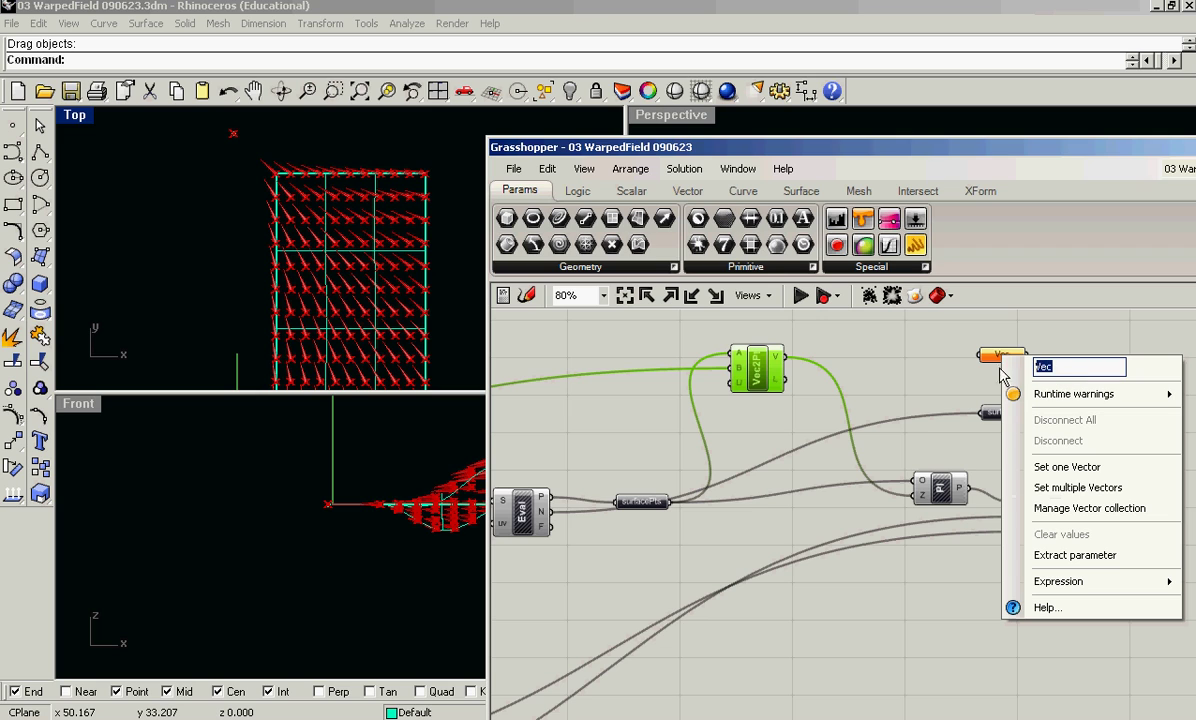
{"action": "type", "text": "attractorV"}
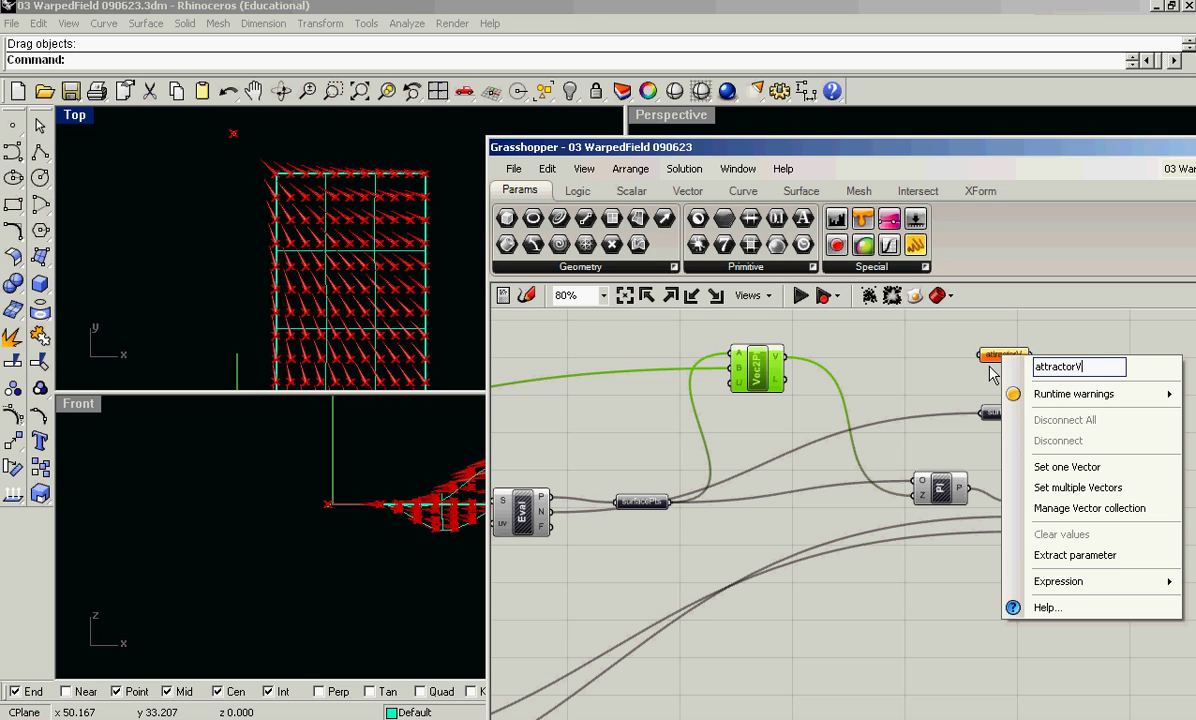
{"action": "type", "text": "ec"}
{"action": "key", "text": "Return"}
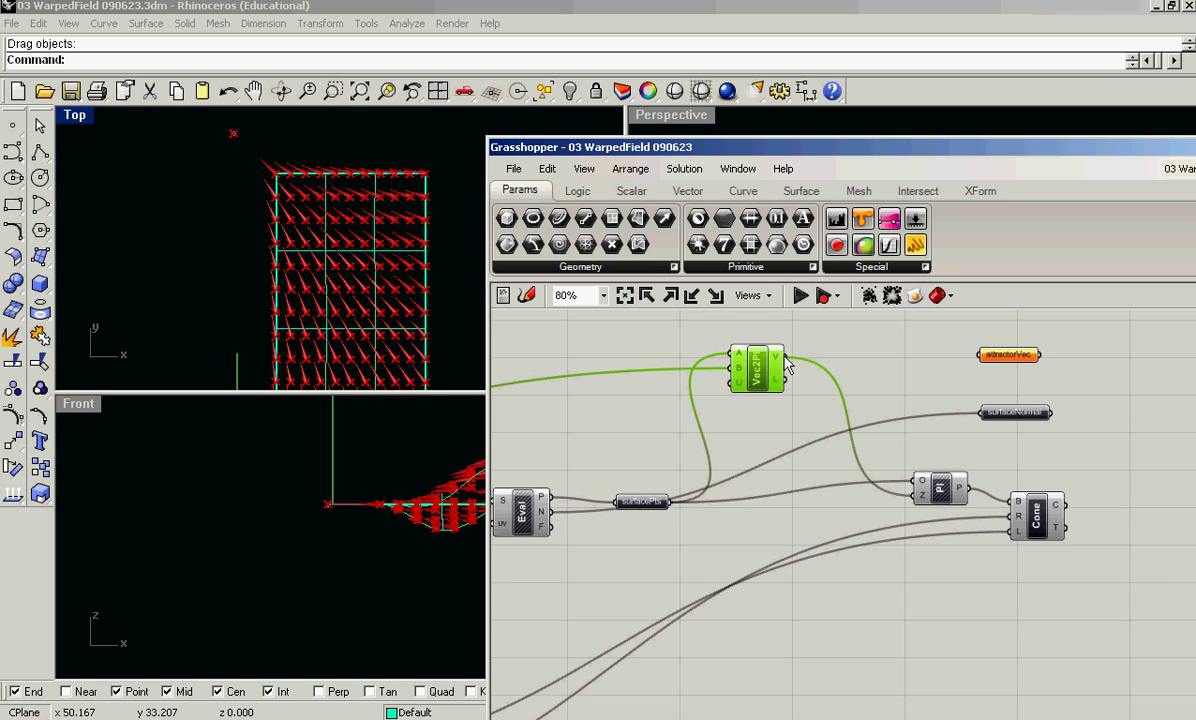
{"action": "left_click_drag", "start_coordinate": [785, 362], "coordinate": [978, 355]}
Space the attractorVec and surfaceNormal parameters further apart vertically.
{"action": "right_click_drag", "start_coordinate": [932, 392], "coordinate": [795, 395]}
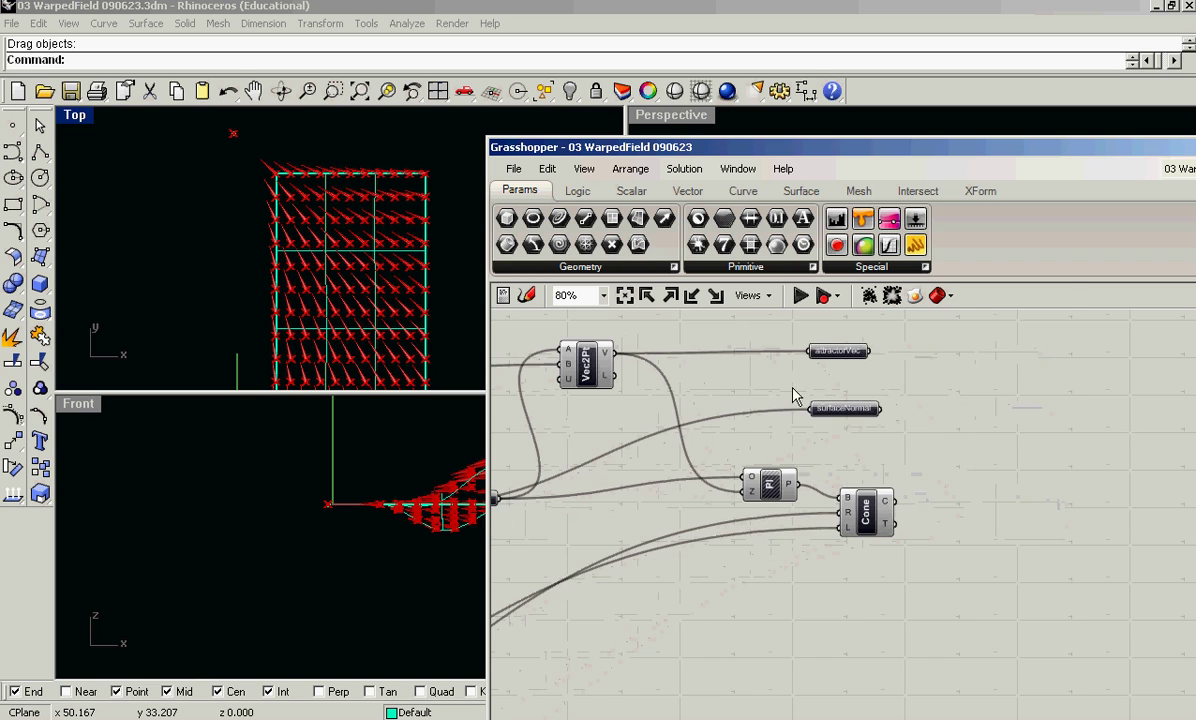
{"action": "left_click_drag", "start_coordinate": [855, 356], "coordinate": [855, 330]}
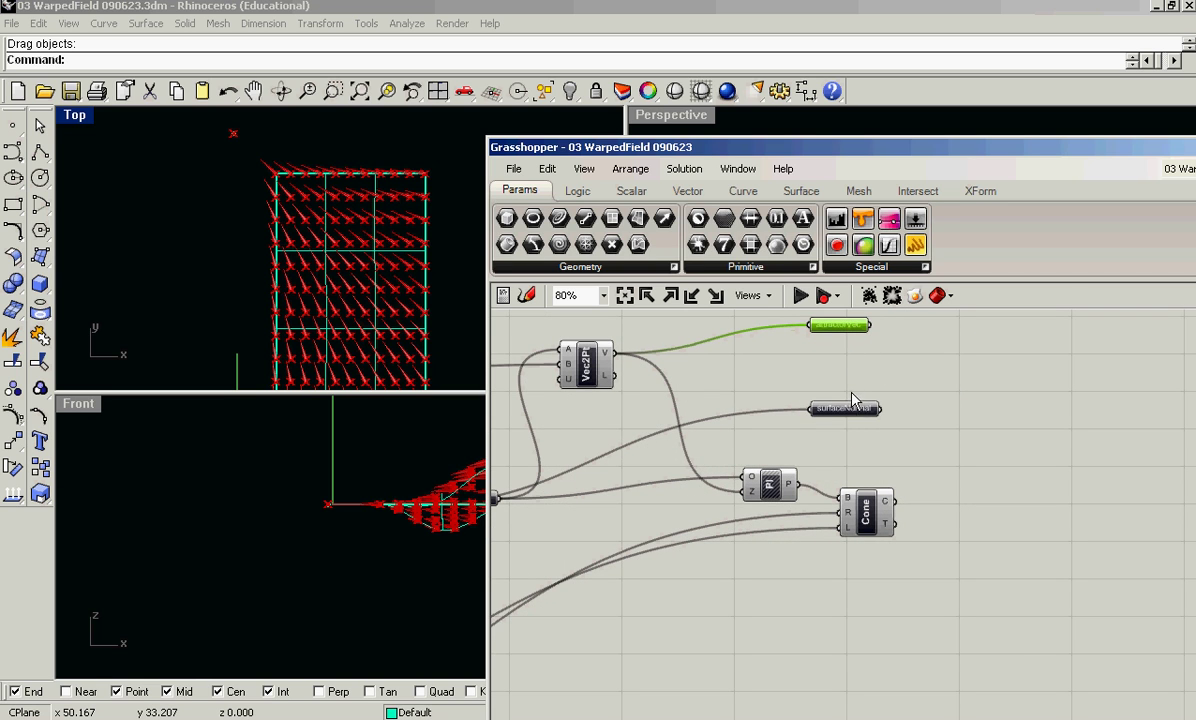
{"action": "left_click_drag", "start_coordinate": [853, 402], "coordinate": [838, 420]}
{"action": "scroll", "coordinate": [830, 425], "scroll_direction": "down", "scroll_amount": 1}
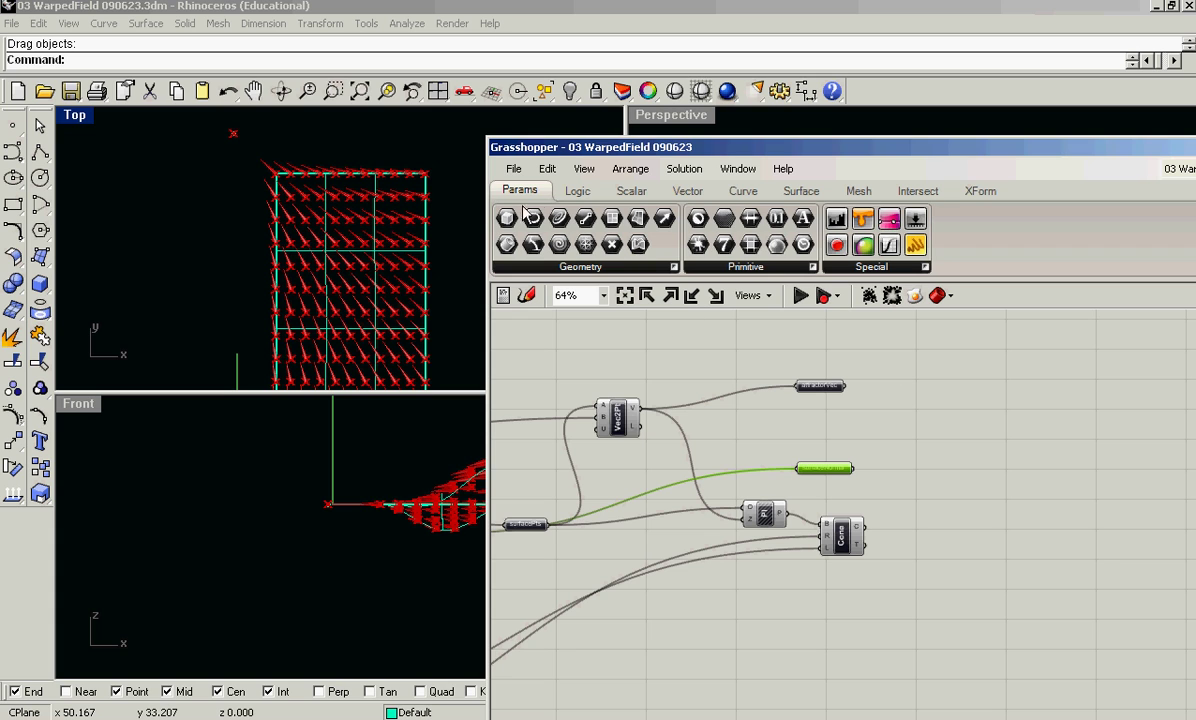
Add an Amp component with attractorVec as its V input and a number slider at 0.2500 as its A input.
{"action": "left_click", "coordinate": [687, 192]}
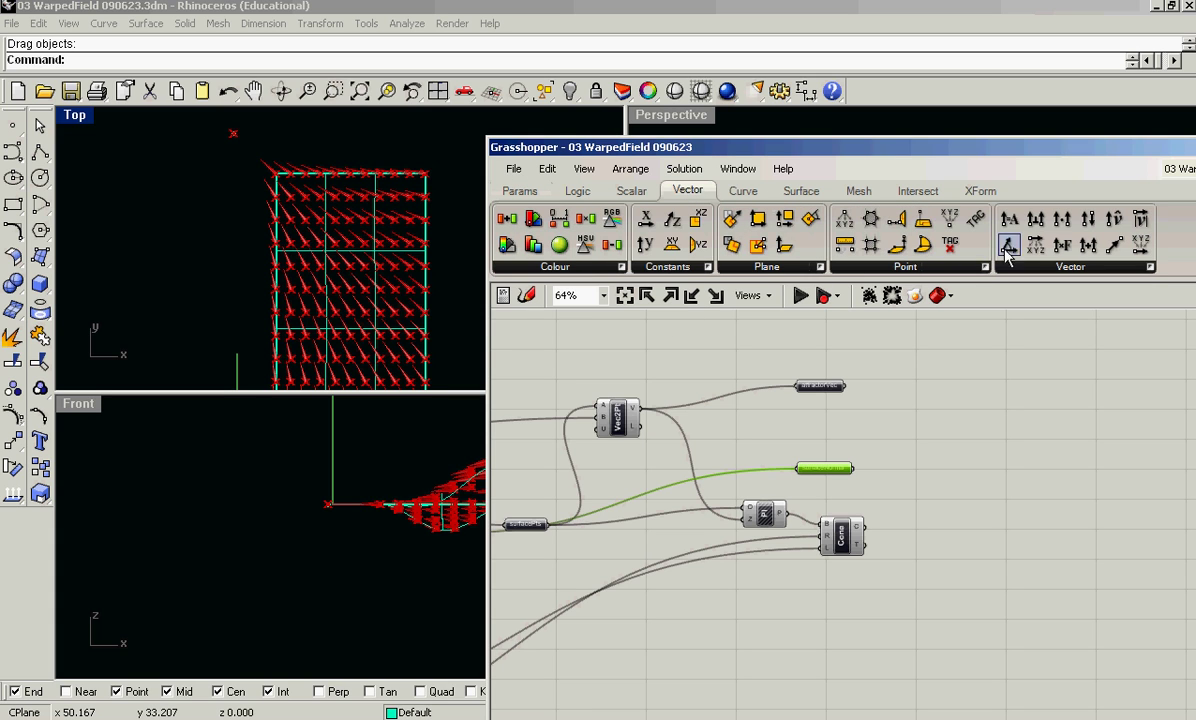
{"action": "scroll", "coordinate": [930, 402], "scroll_direction": "up", "scroll_amount": 1}
{"action": "left_click", "coordinate": [920, 402]}
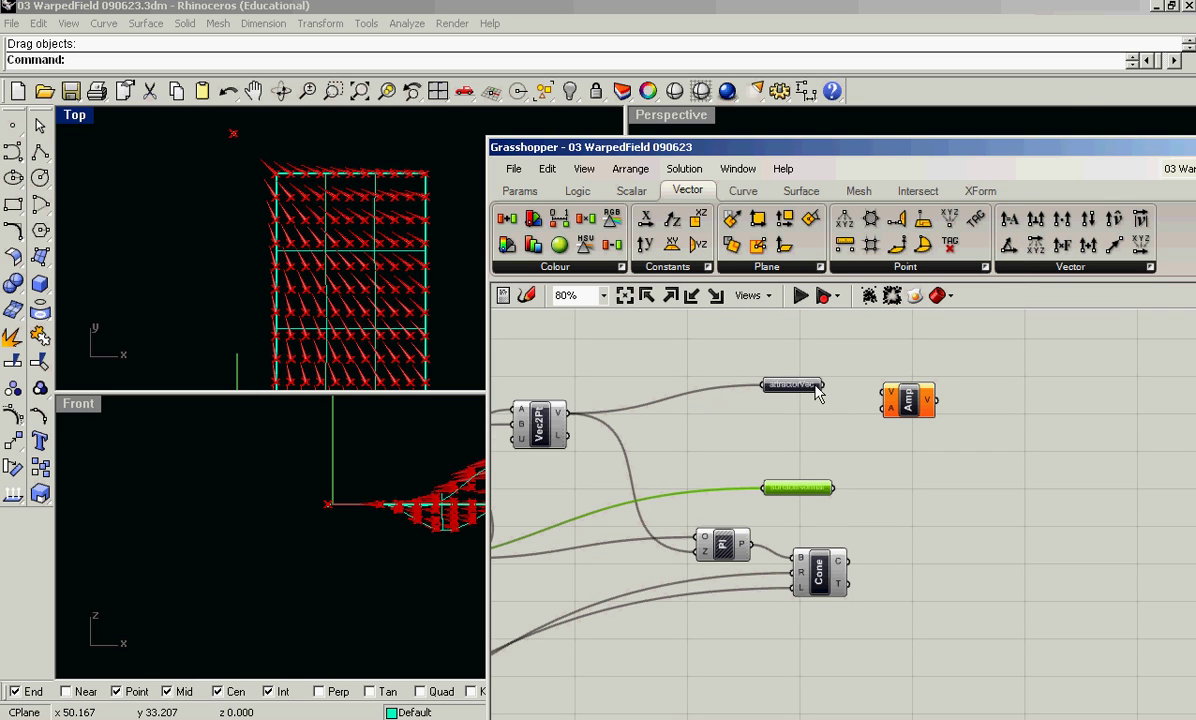
{"action": "left_click_drag", "start_coordinate": [822, 385], "coordinate": [886, 392]}
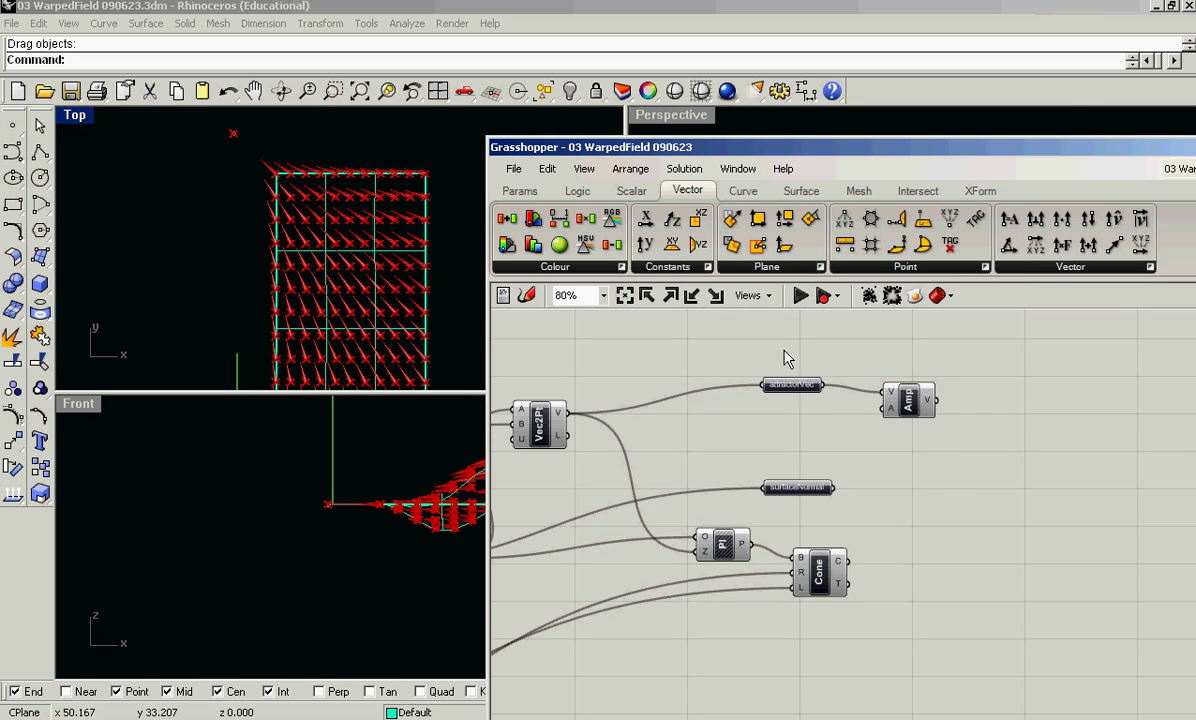
{"action": "left_click", "coordinate": [518, 192]}
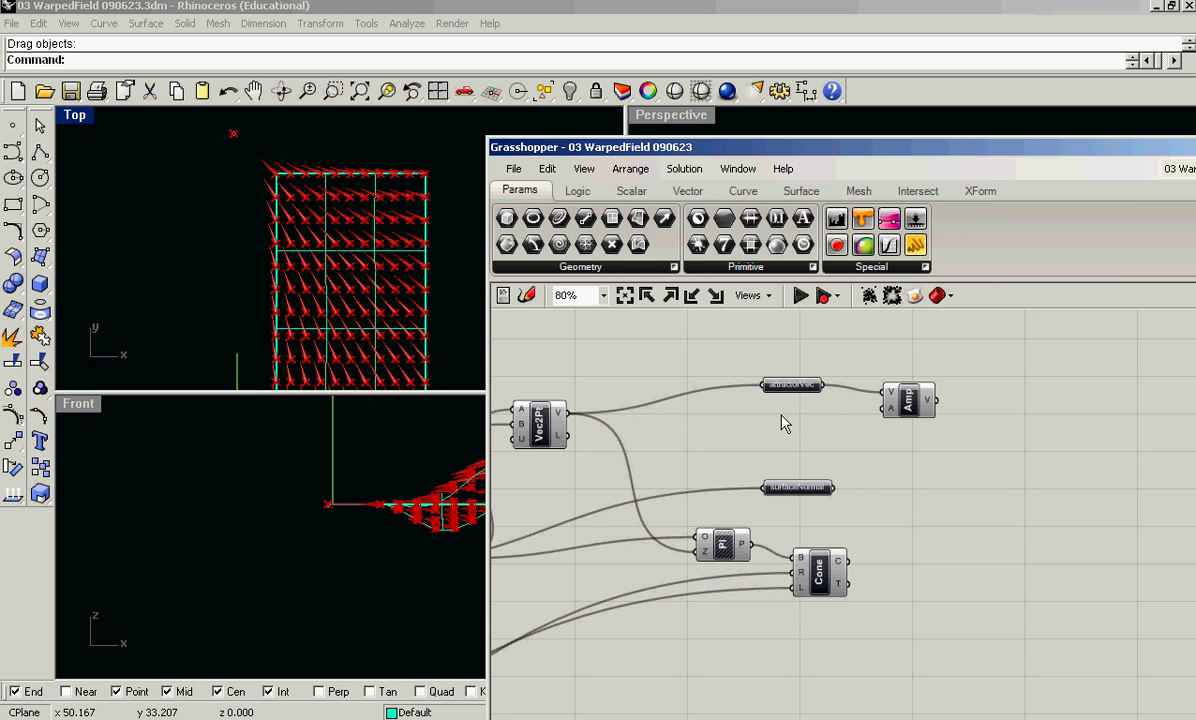
{"action": "left_click", "coordinate": [781, 415]}
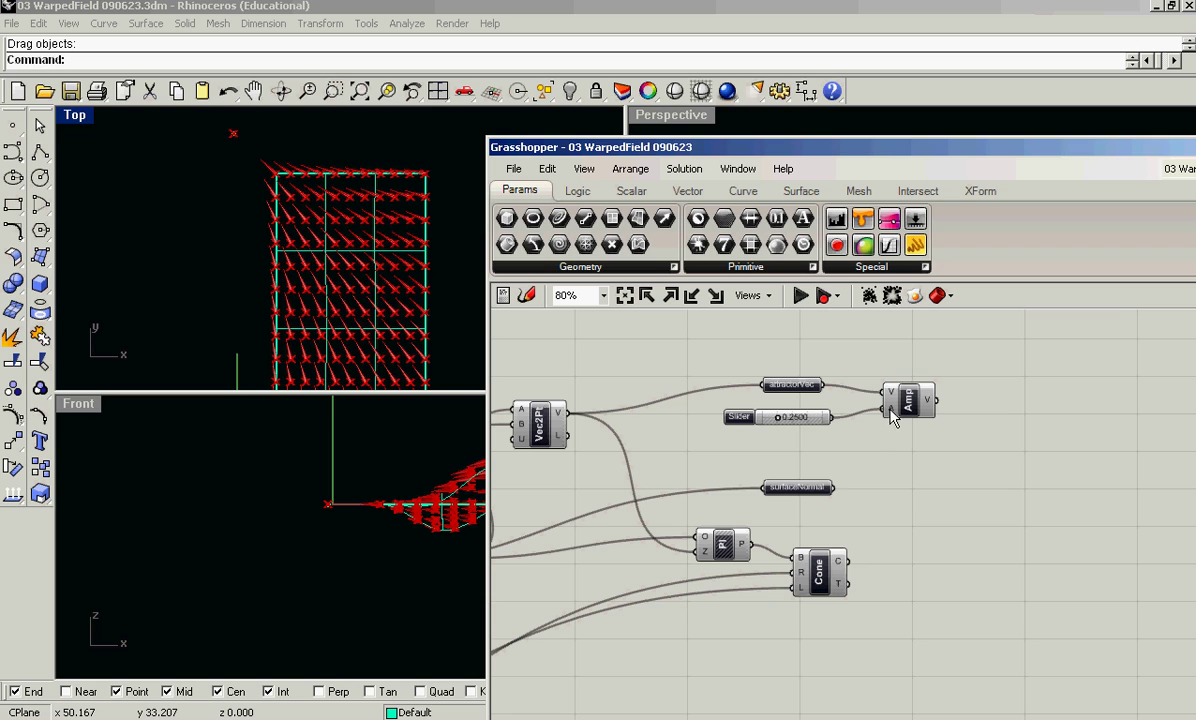
Duplicate the Amp component with its slider and replace the copy's V input with surfaceNormal.
{"action": "left_click_drag", "start_coordinate": [830, 417], "coordinate": [948, 510]}
{"action": "left_click", "coordinate": [913, 410]}
{"action": "left_click", "coordinate": [800, 455]}
{"action": "scroll", "coordinate": [815, 460], "scroll_direction": "up", "scroll_amount": 3}
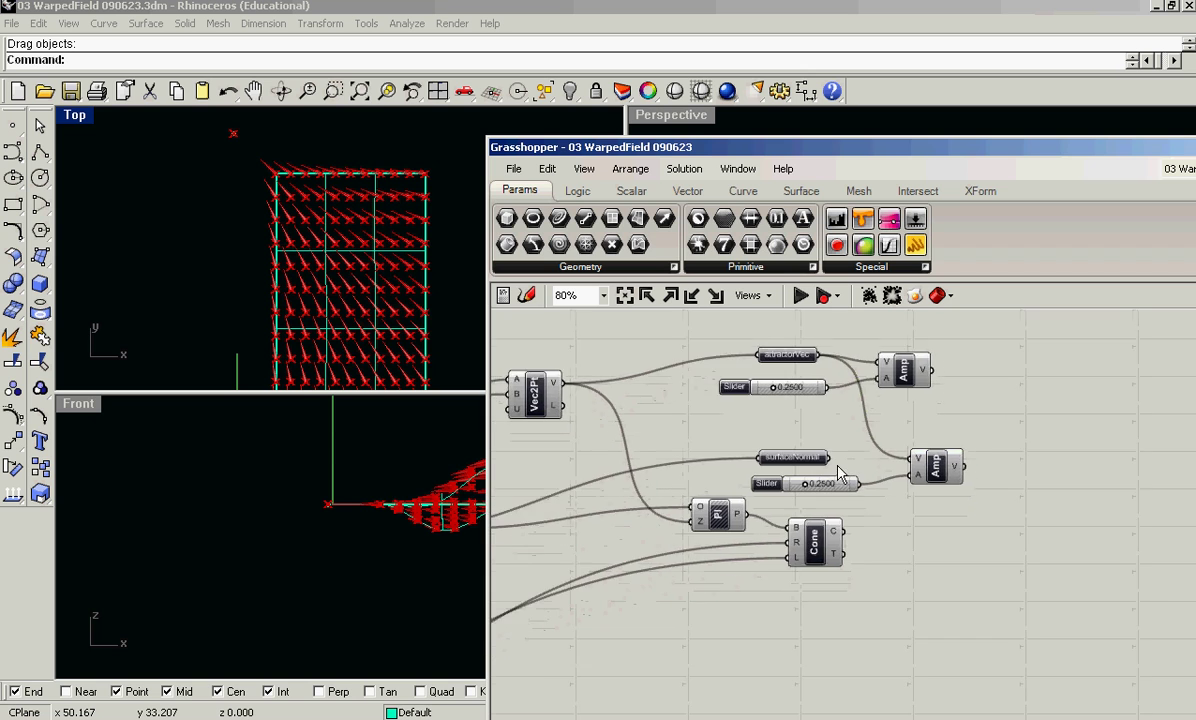
{"action": "left_click_drag", "start_coordinate": [821, 457], "coordinate": [979, 457]}
{"action": "scroll", "coordinate": [801, 417], "scroll_direction": "down", "scroll_amount": 2}
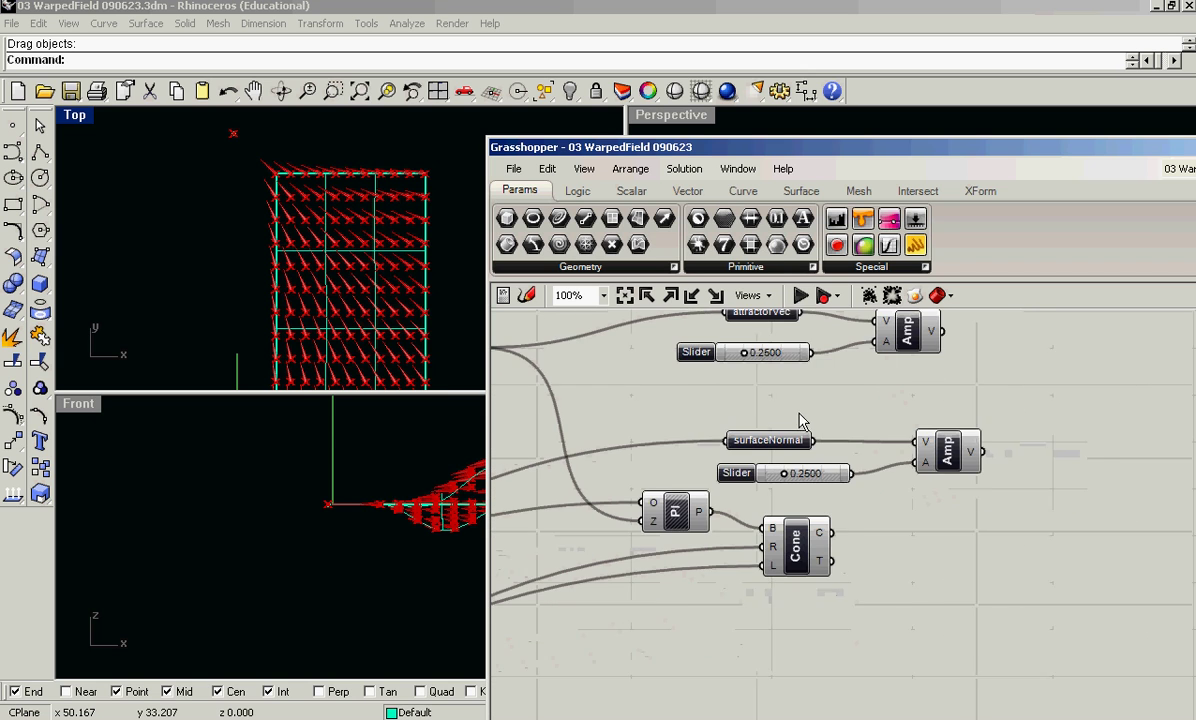
{"action": "scroll", "coordinate": [820, 416], "scroll_direction": "down", "scroll_amount": 1}
{"action": "right_click_drag", "start_coordinate": [820, 417], "coordinate": [808, 444]}
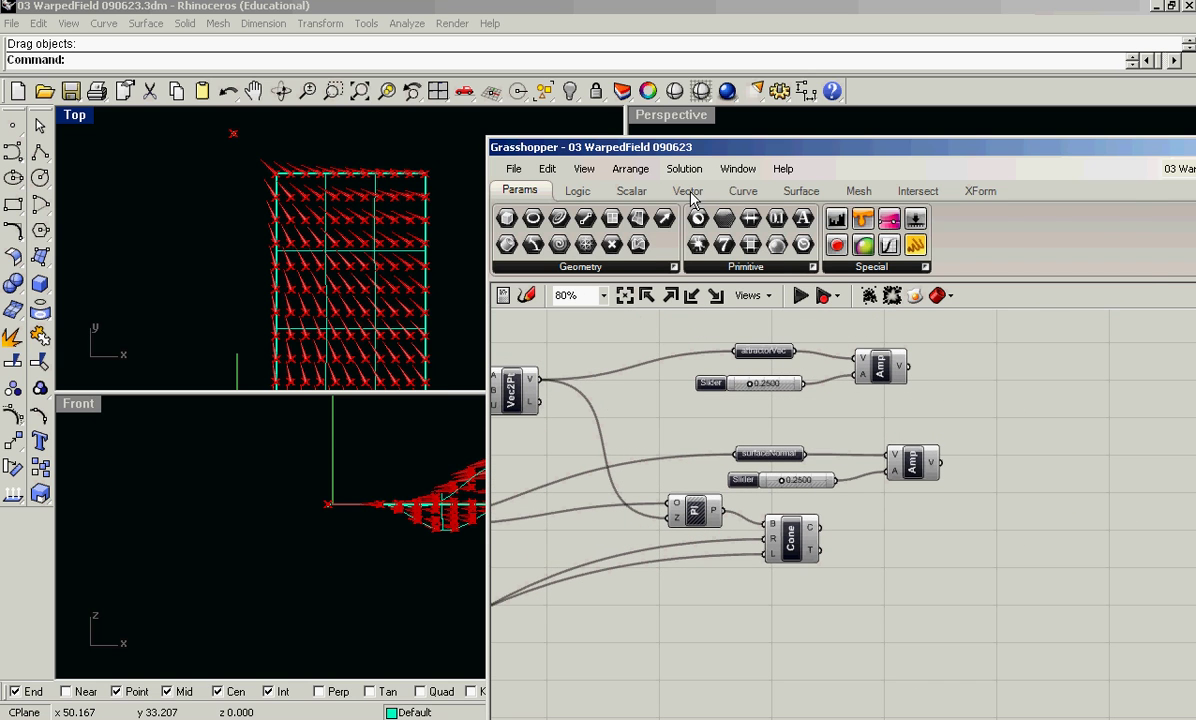
Add a vector Sum component, connecting the attractorVec Amp output to its A input and the surfaceNormal Amp output to B.
{"action": "left_click", "coordinate": [690, 194]}
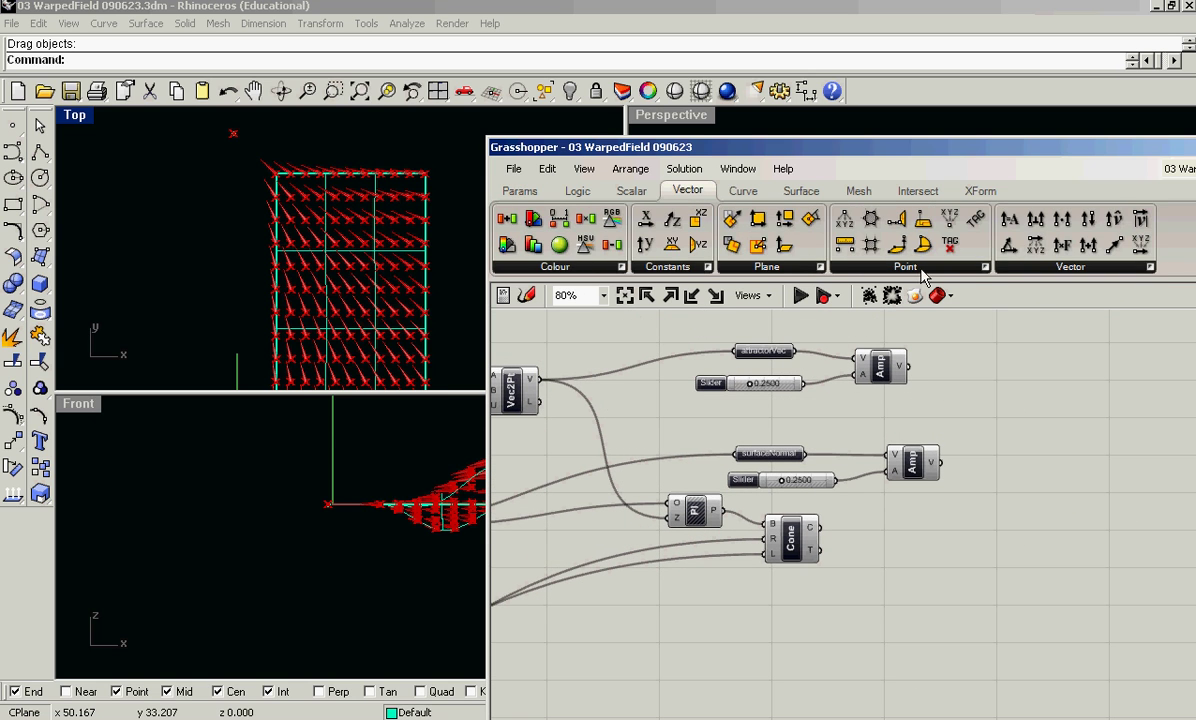
{"action": "left_click", "coordinate": [1152, 270]}
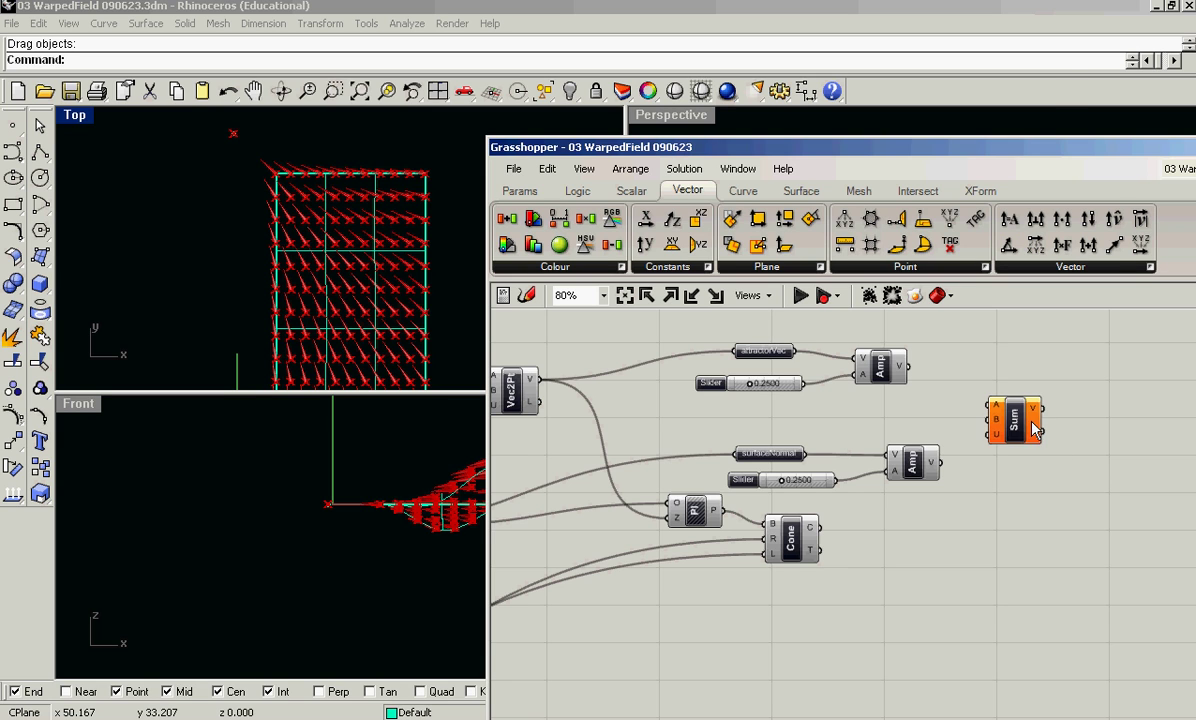
{"action": "scroll", "coordinate": [1035, 428], "scroll_direction": "up", "scroll_amount": 3}
{"action": "left_click_drag", "start_coordinate": [873, 494], "coordinate": [957, 425]}
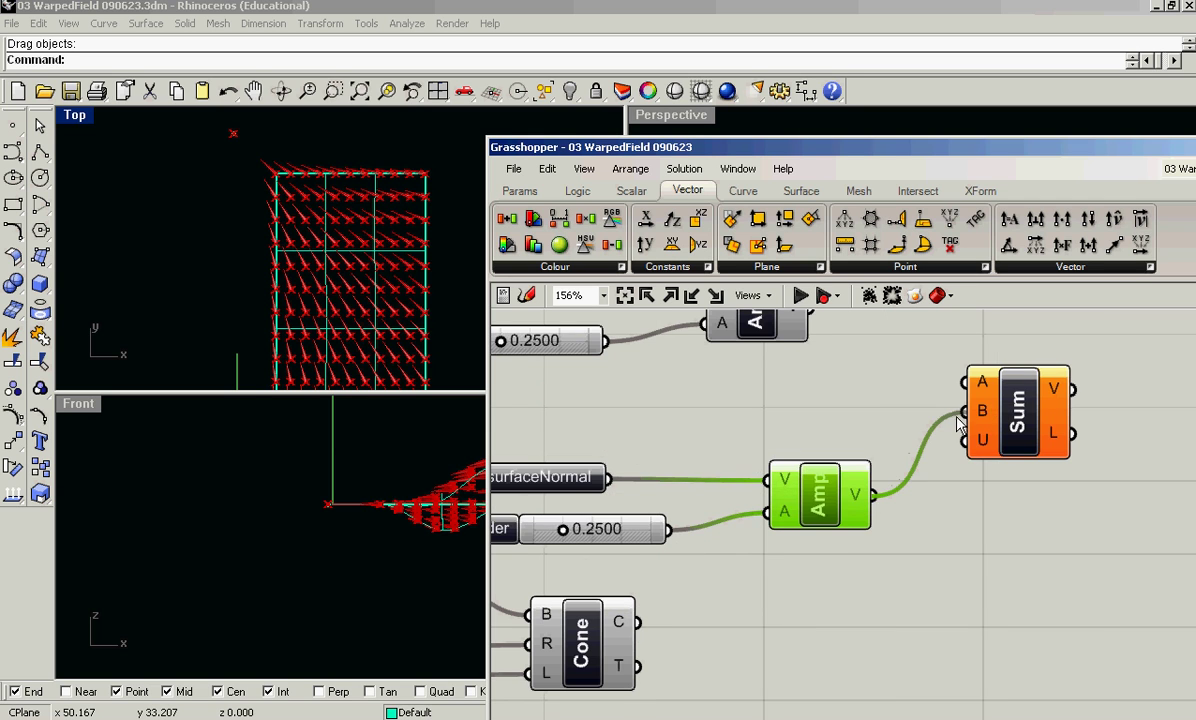
{"action": "scroll", "coordinate": [904, 438], "scroll_direction": "down", "scroll_amount": 2}
{"action": "left_click_drag", "start_coordinate": [843, 355], "coordinate": [944, 402]}
{"action": "right_click_drag", "start_coordinate": [720, 479], "coordinate": [800, 457]}
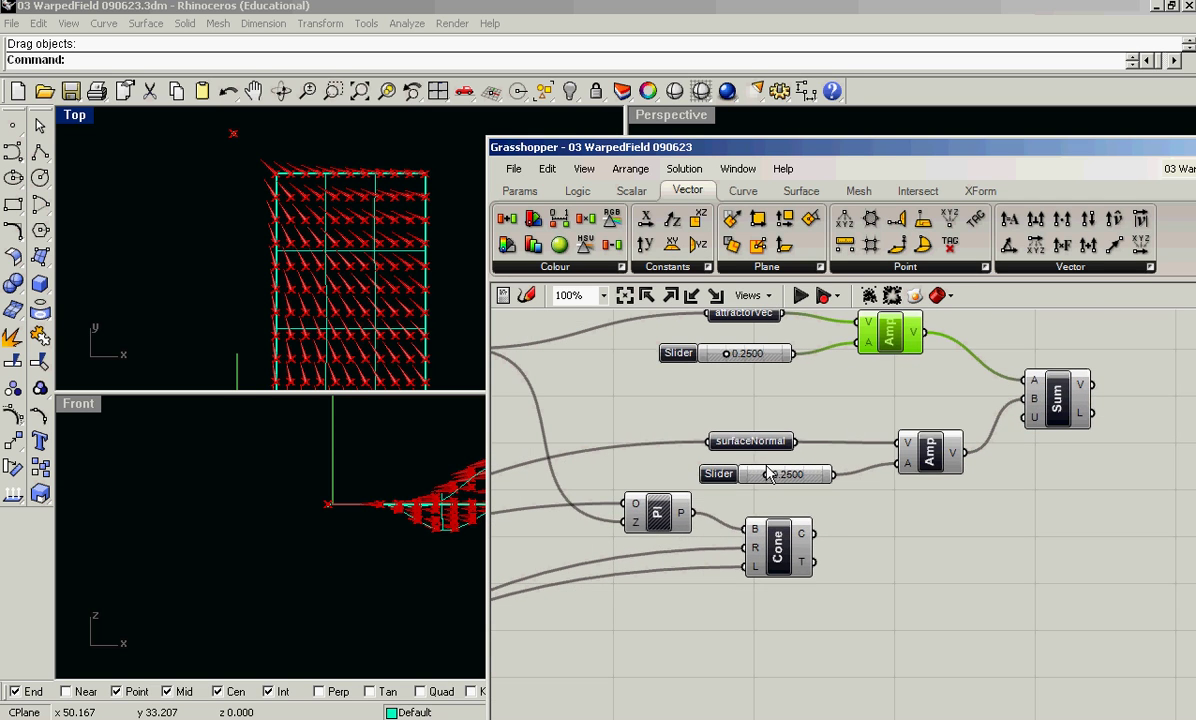
Move the Pl and Cone components together to the far side of the Sum component.
{"action": "scroll", "coordinate": [768, 474], "scroll_direction": "down", "scroll_amount": 1}
{"action": "scroll", "coordinate": [744, 371], "scroll_direction": "up", "scroll_amount": 2}
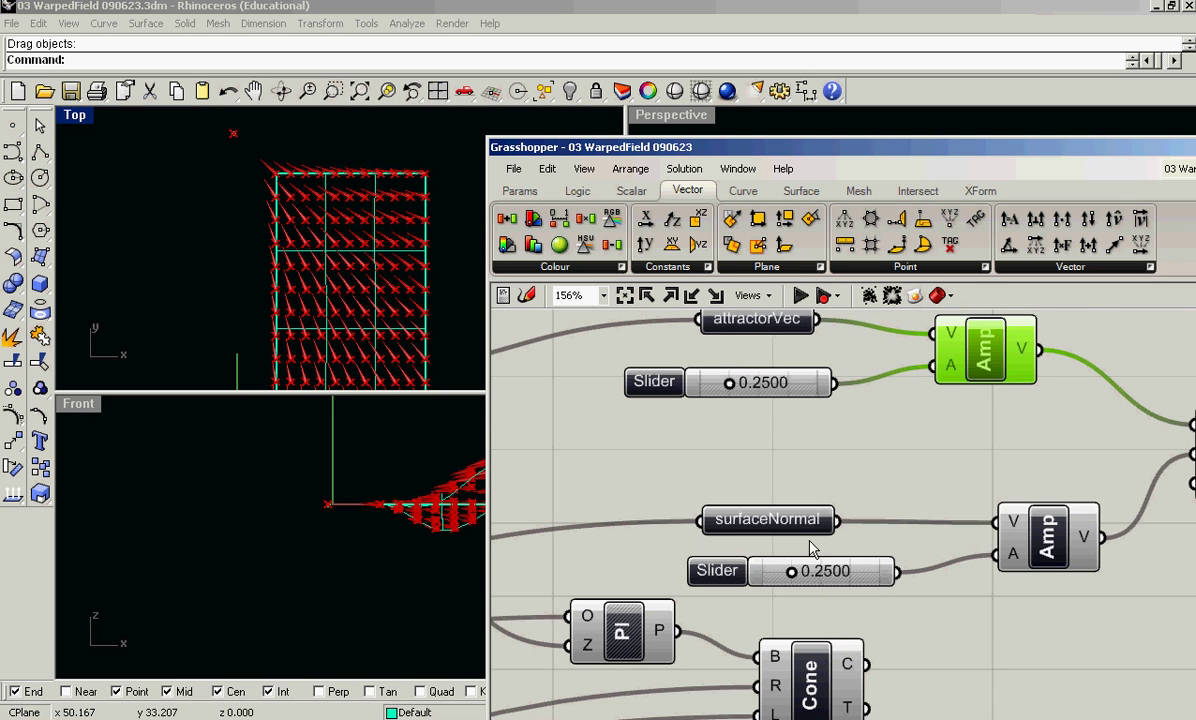
{"action": "scroll", "coordinate": [813, 548], "scroll_direction": "down", "scroll_amount": 2}
{"action": "left_click_drag", "start_coordinate": [725, 640], "coordinate": [530, 497]}
{"action": "scroll", "coordinate": [555, 497], "scroll_direction": "down", "scroll_amount": 2}
{"action": "left_click_drag", "start_coordinate": [627, 535], "coordinate": [975, 565]}
{"action": "left_click", "coordinate": [872, 507]}
Replace the Pl component's Z input with the V output of the Sum component.
{"action": "scroll", "coordinate": [872, 507], "scroll_direction": "up", "scroll_amount": 2}
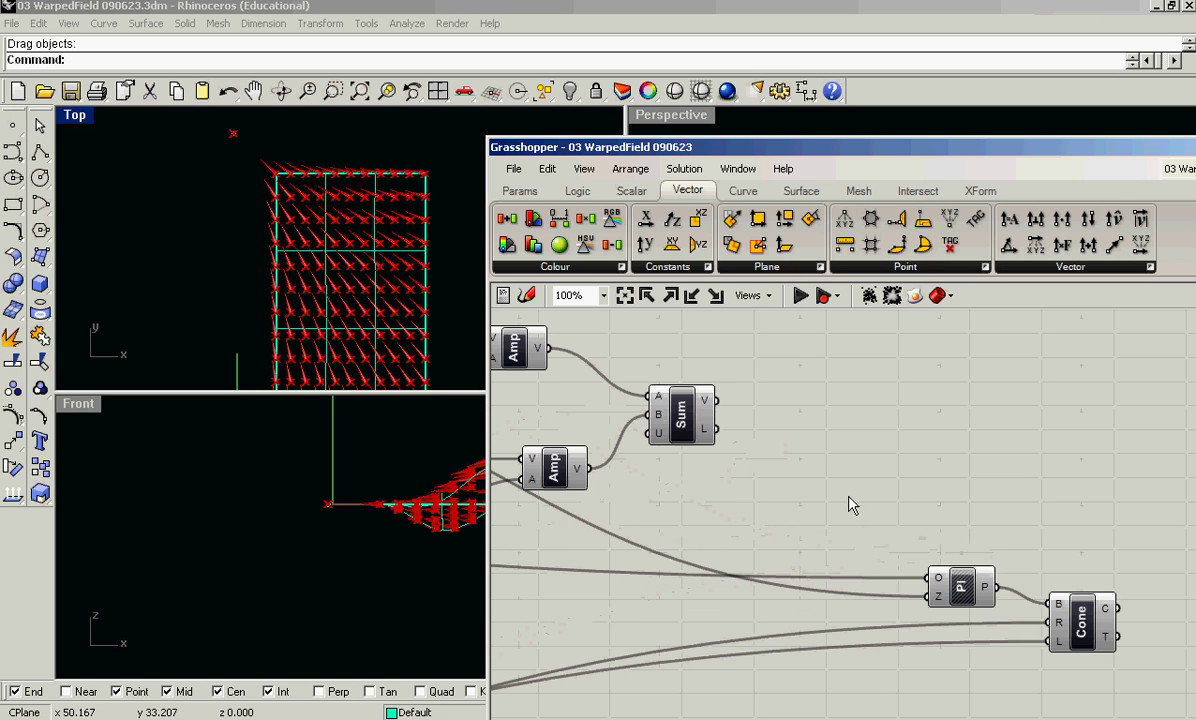
{"action": "mouse_move", "coordinate": [681, 473]}
{"action": "right_mouse_down"}
{"action": "mouse_move", "coordinate": [934, 491]}
{"action": "mouse_move", "coordinate": [677, 460]}
{"action": "right_mouse_up"}
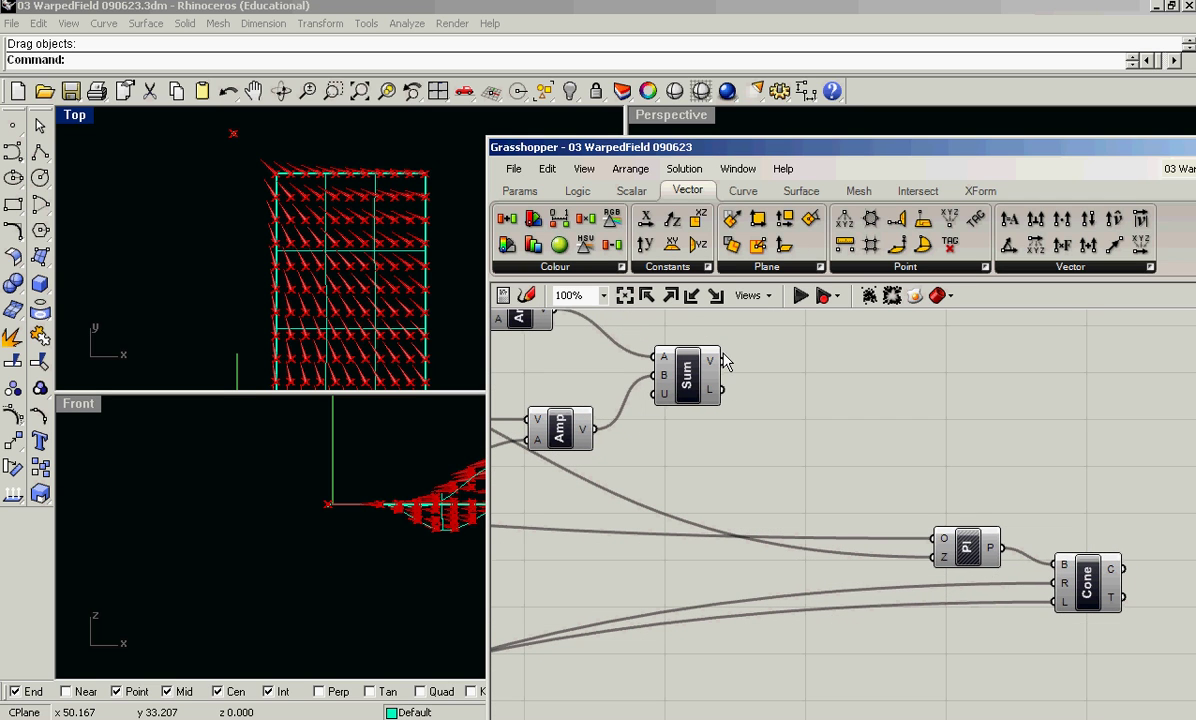
{"action": "left_click_drag", "start_coordinate": [712, 361], "coordinate": [940, 558]}
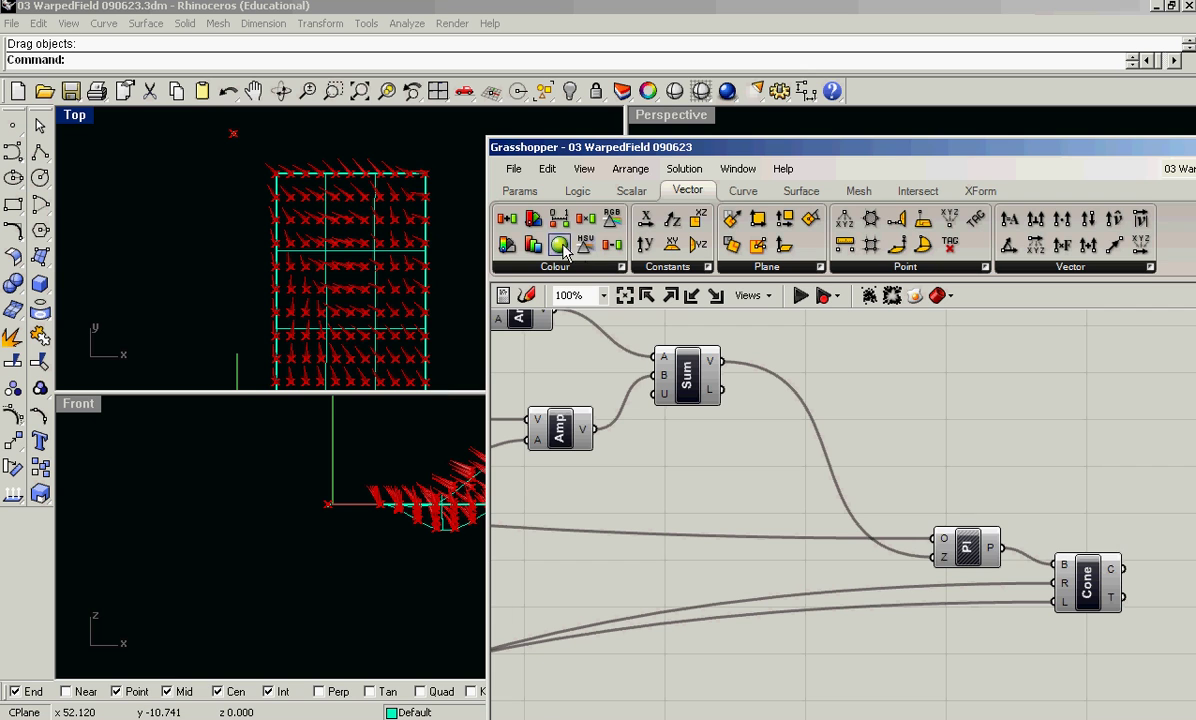
Uncover the Rhino viewports, set the surfaceNormal amplitude slider to 0.0000, and move the attractor point above the grid's upper-left corner.
{"action": "left_click_drag", "start_coordinate": [601, 146], "coordinate": [753, 167]}
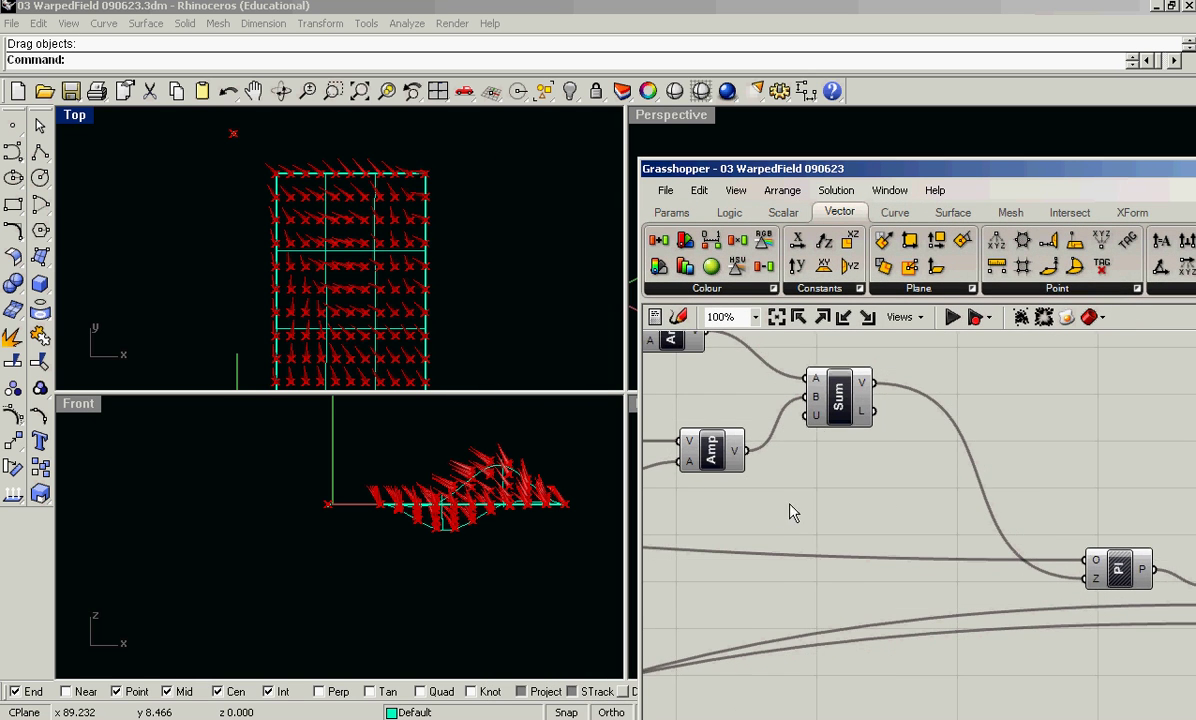
{"action": "scroll", "coordinate": [763, 500], "scroll_direction": "down", "scroll_amount": 3}
{"action": "scroll", "coordinate": [765, 477], "scroll_direction": "up", "scroll_amount": 3}
{"action": "scroll", "coordinate": [765, 477], "scroll_direction": "up", "scroll_amount": 2}
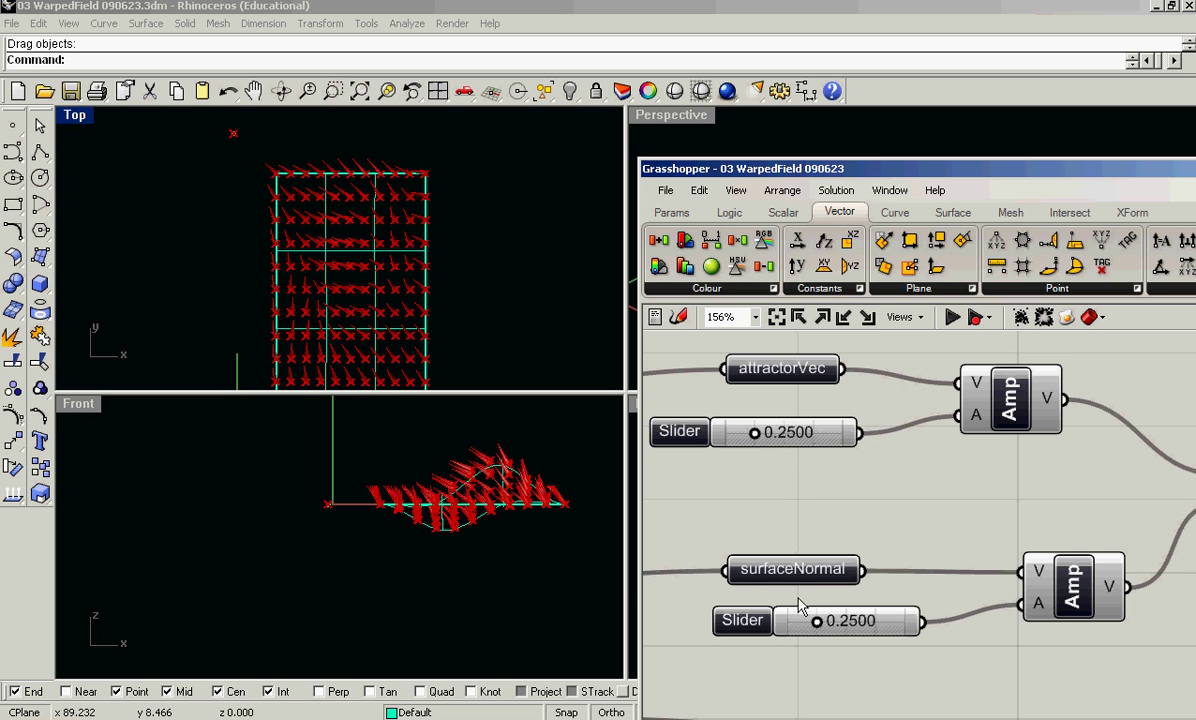
{"action": "left_click_drag", "start_coordinate": [817, 625], "coordinate": [728, 627]}
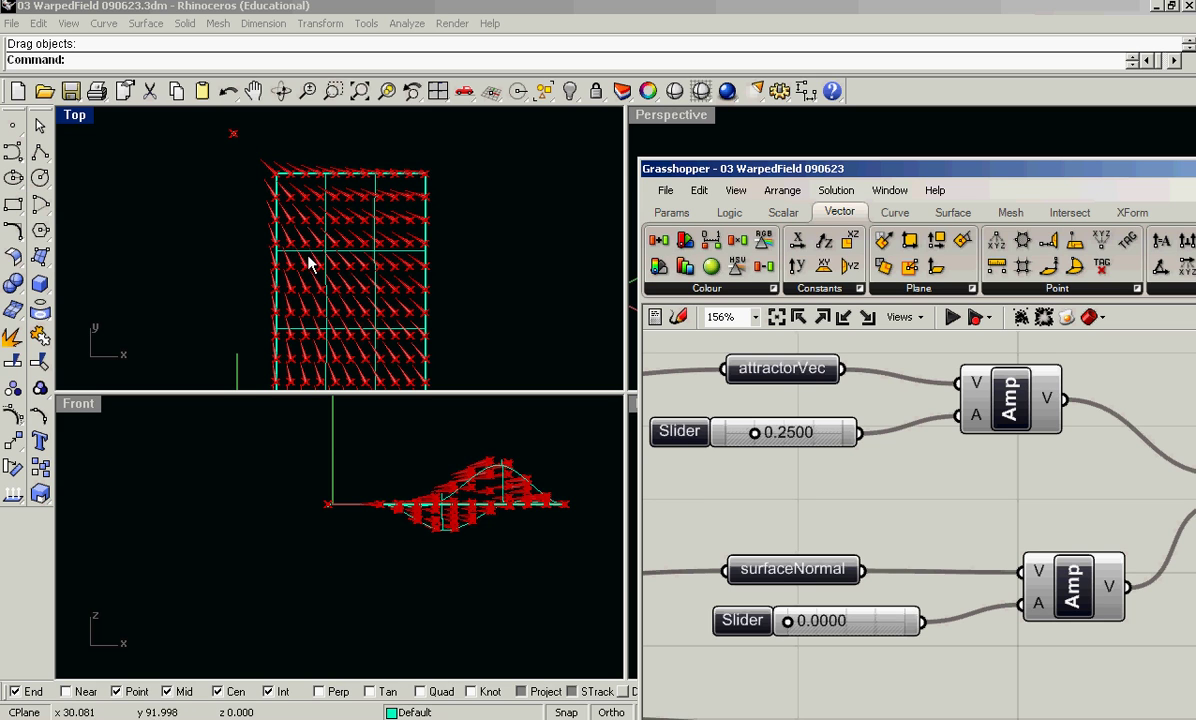
{"action": "left_click_drag", "start_coordinate": [221, 125], "coordinate": [305, 147]}
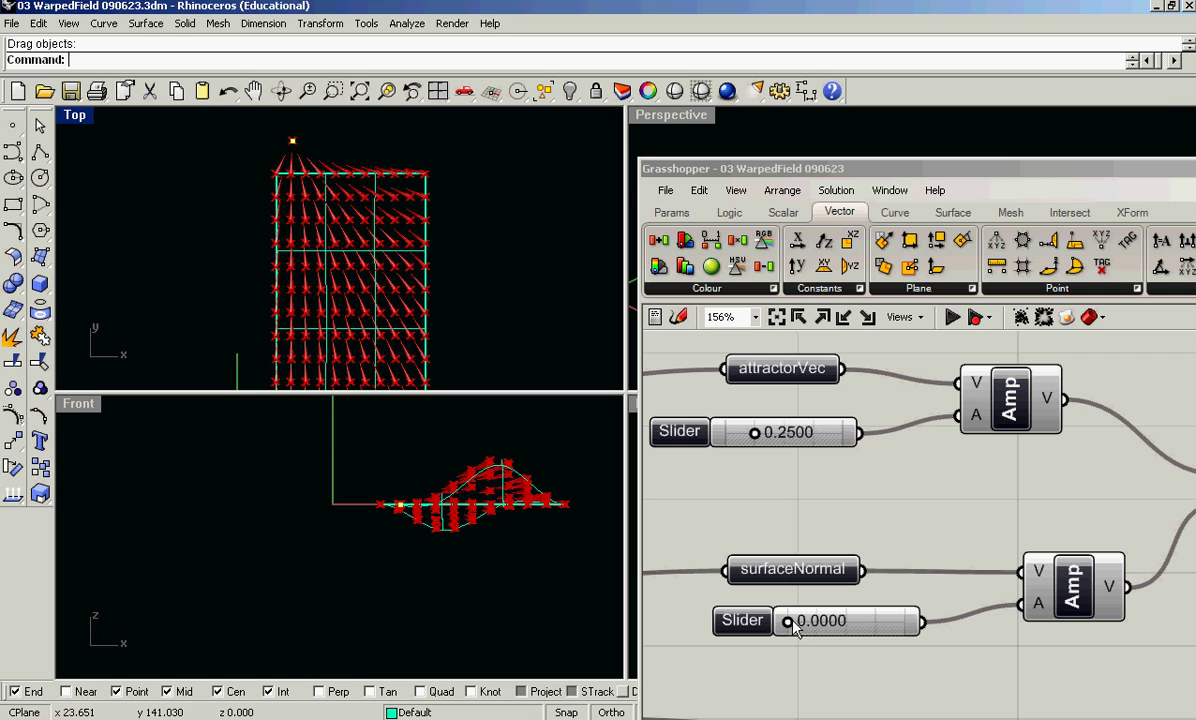
Try the surfaceNormal amplitude at 0.2165 and the attractorVec amplitude at 0.0000, and inspect the cones in the Front view.
{"action": "left_click_drag", "start_coordinate": [788, 621], "coordinate": [812, 622]}
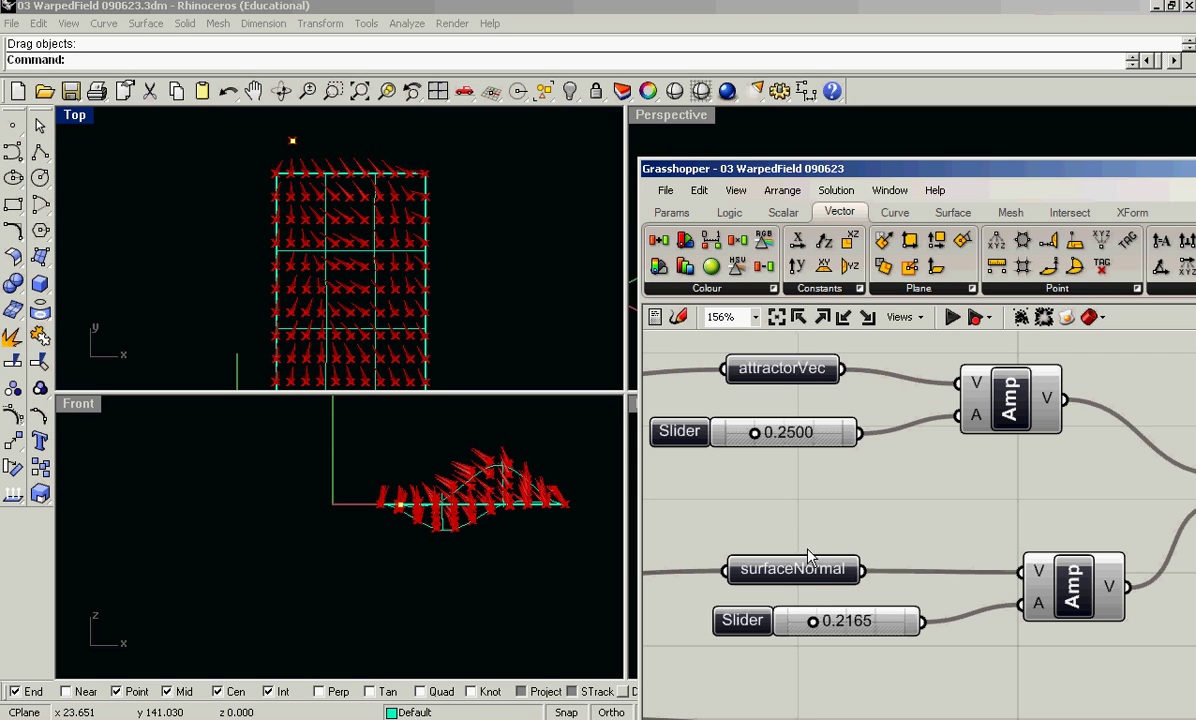
{"action": "left_click_drag", "start_coordinate": [757, 438], "coordinate": [620, 395]}
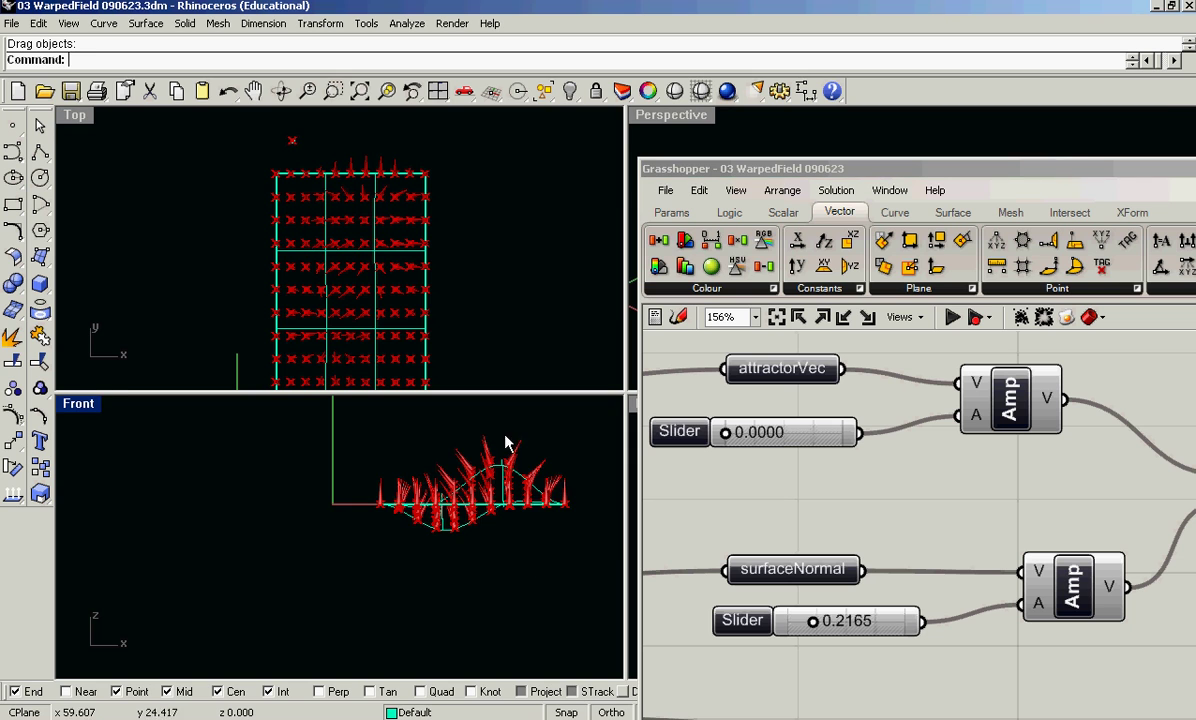
{"action": "scroll", "coordinate": [510, 480], "scroll_direction": "up", "scroll_amount": 2}
{"action": "right_click_drag", "start_coordinate": [358, 547], "coordinate": [294, 539]}
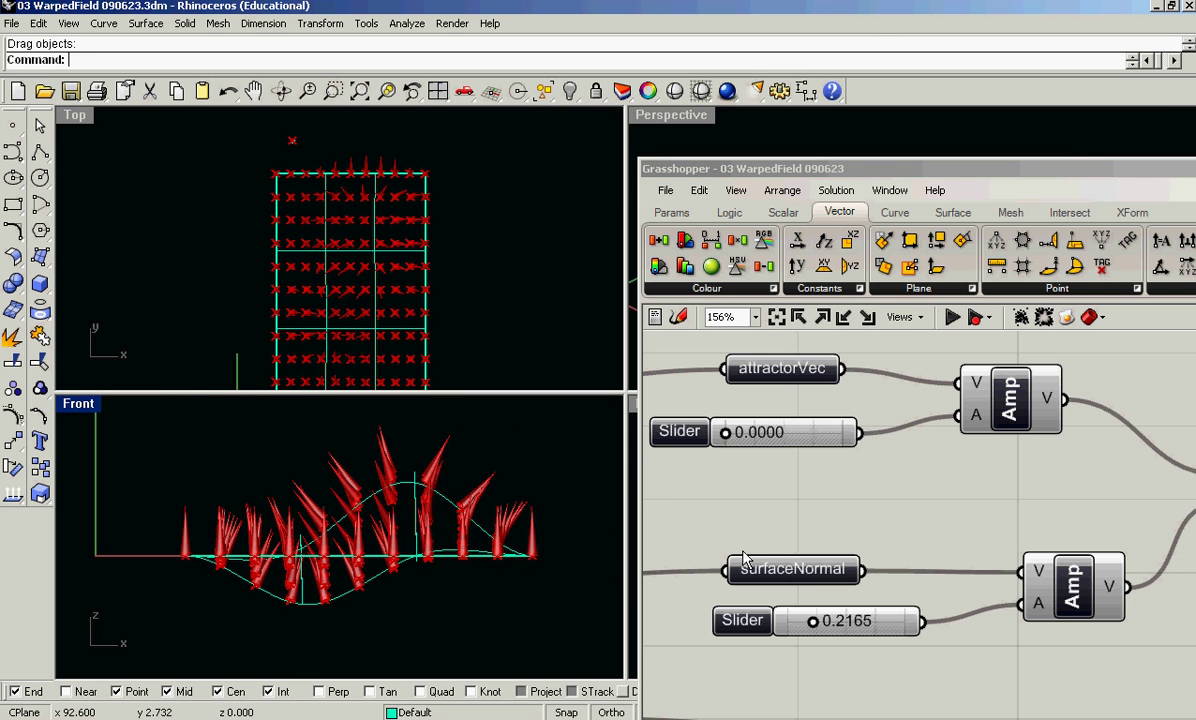
Set the attractorVec amplitude slider to 0.3158 and the surfaceNormal amplitude slider to 0.6245.
{"action": "left_click_drag", "start_coordinate": [727, 433], "coordinate": [769, 437]}
{"action": "left_click_drag", "start_coordinate": [819, 621], "coordinate": [860, 625]}
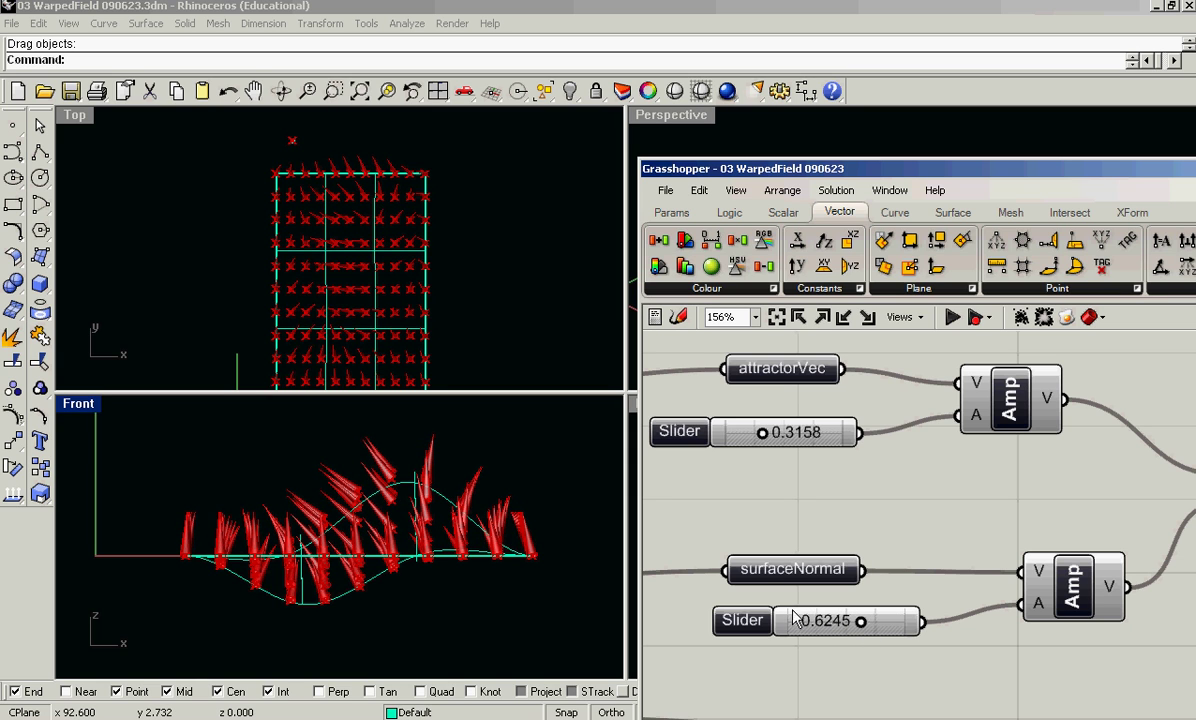
Move the attractor point in the Top view to above the upper-right corner of the grid.
{"action": "left_click", "coordinate": [527, 290]}
{"action": "scroll", "coordinate": [528, 288], "scroll_direction": "down", "scroll_amount": 4}
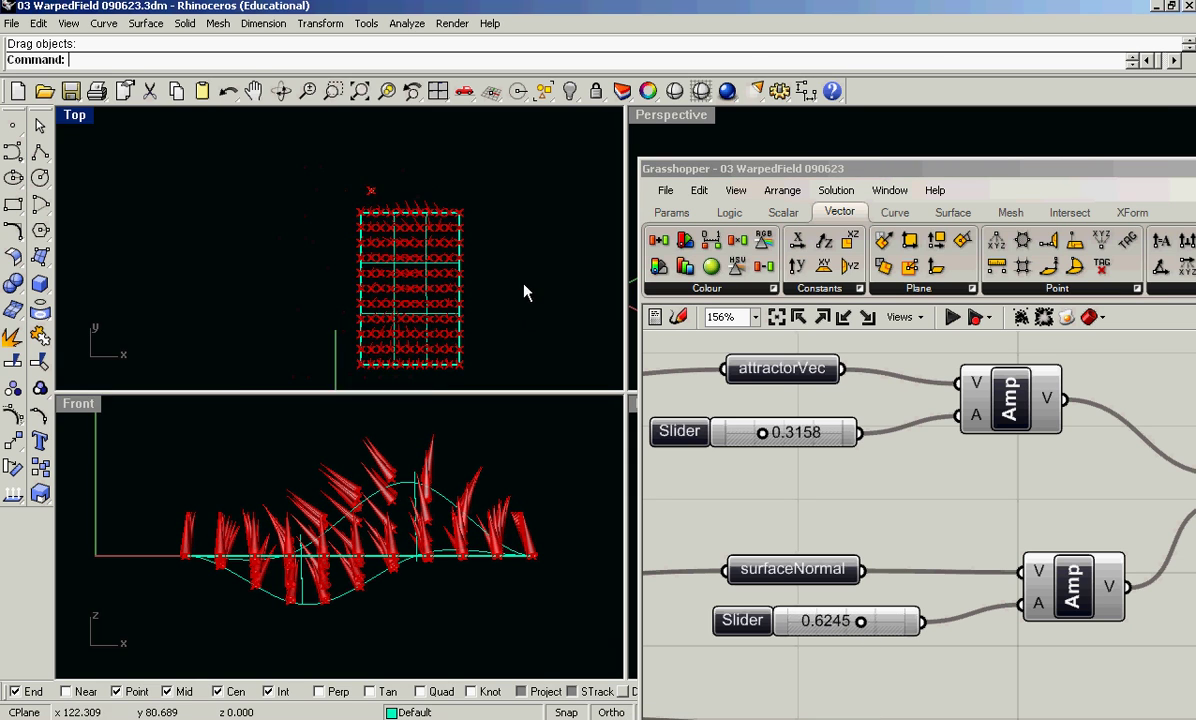
{"action": "left_click", "coordinate": [369, 190]}
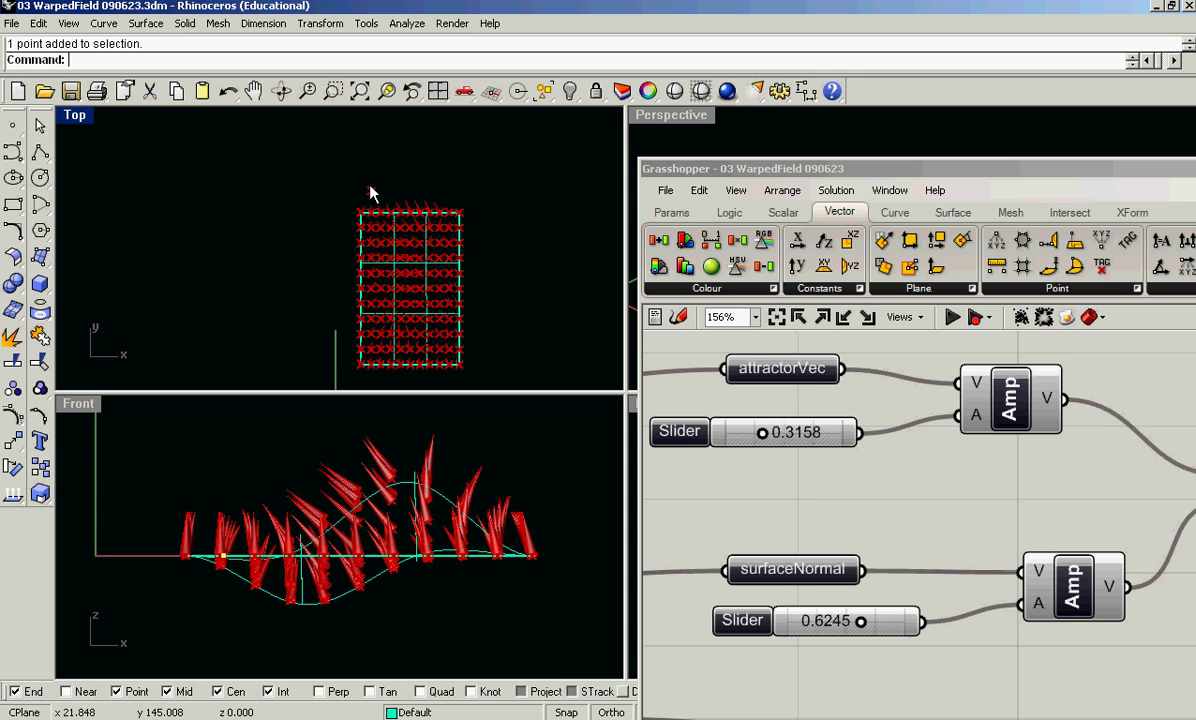
{"action": "left_click_drag", "start_coordinate": [398, 183], "coordinate": [456, 171]}
Move the attractor point about 26.9 units upward in the Front view so it sits above the cones.
{"action": "type", "text": "m"}
{"action": "key", "text": "Return"}
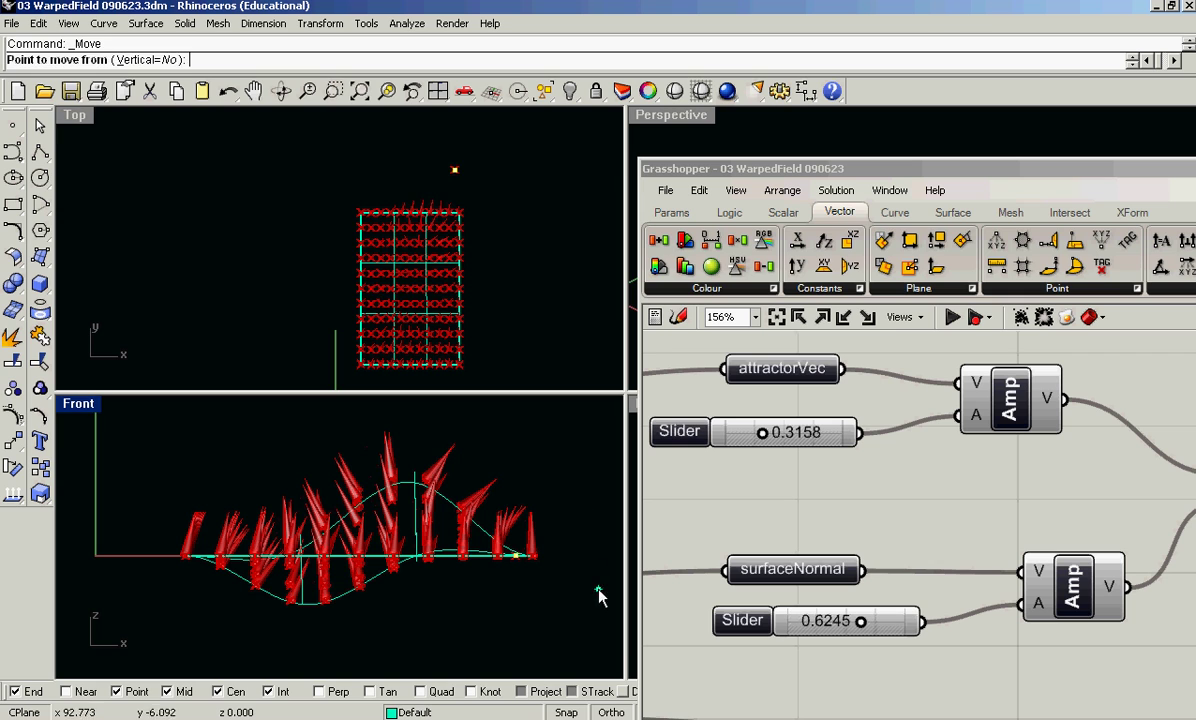
{"action": "left_click", "coordinate": [592, 598]}
{"action": "left_click", "coordinate": [569, 464]}
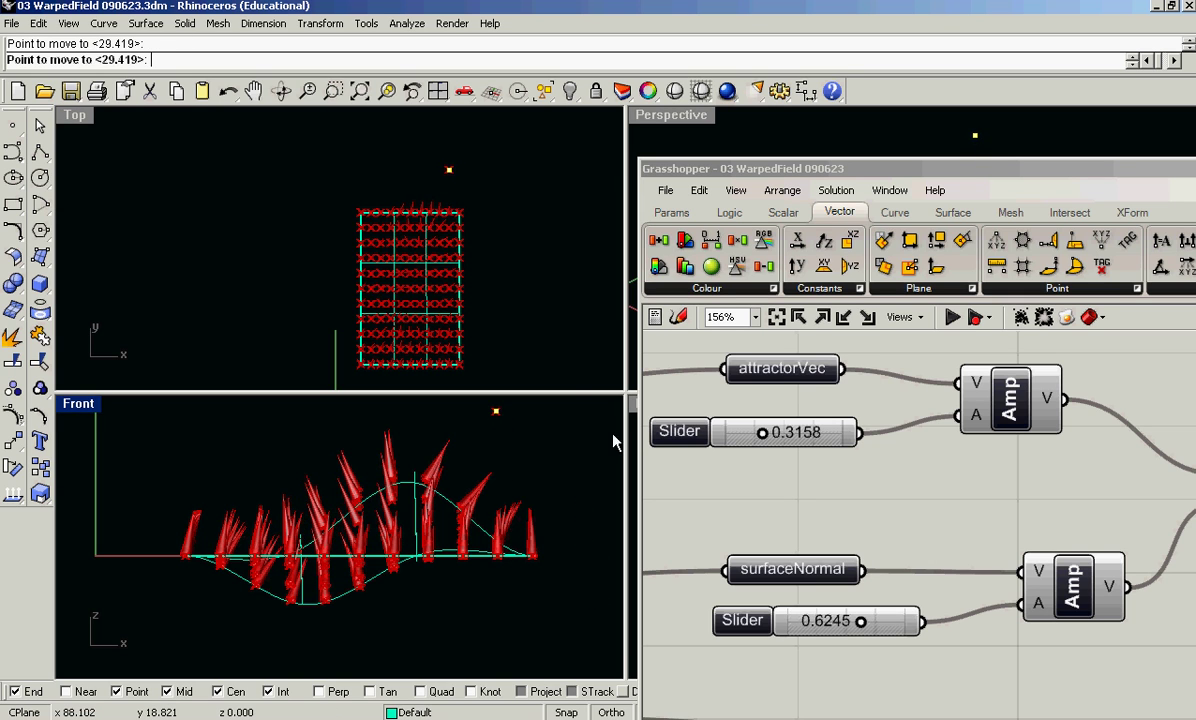
Move the attractor point about 48.6 units in the Top view to just beside the grid's right edge.
{"action": "left_click", "coordinate": [452, 171]}
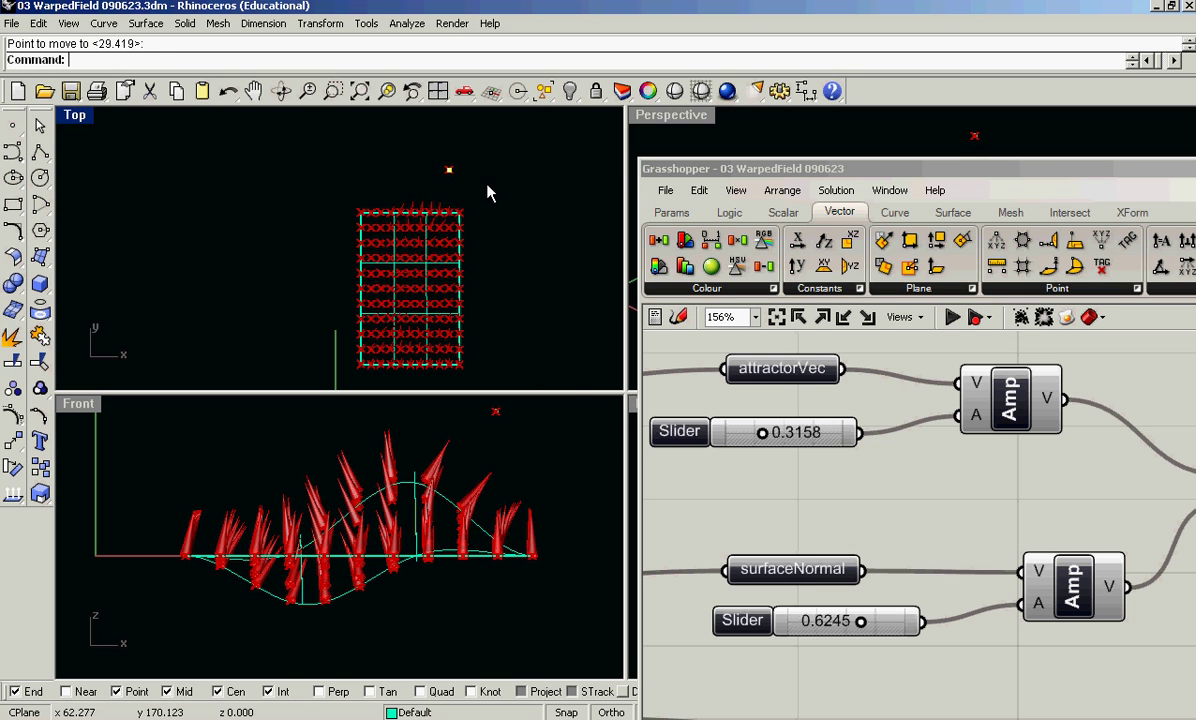
{"action": "key", "text": "Return"}
{"action": "left_click", "coordinate": [535, 168]}
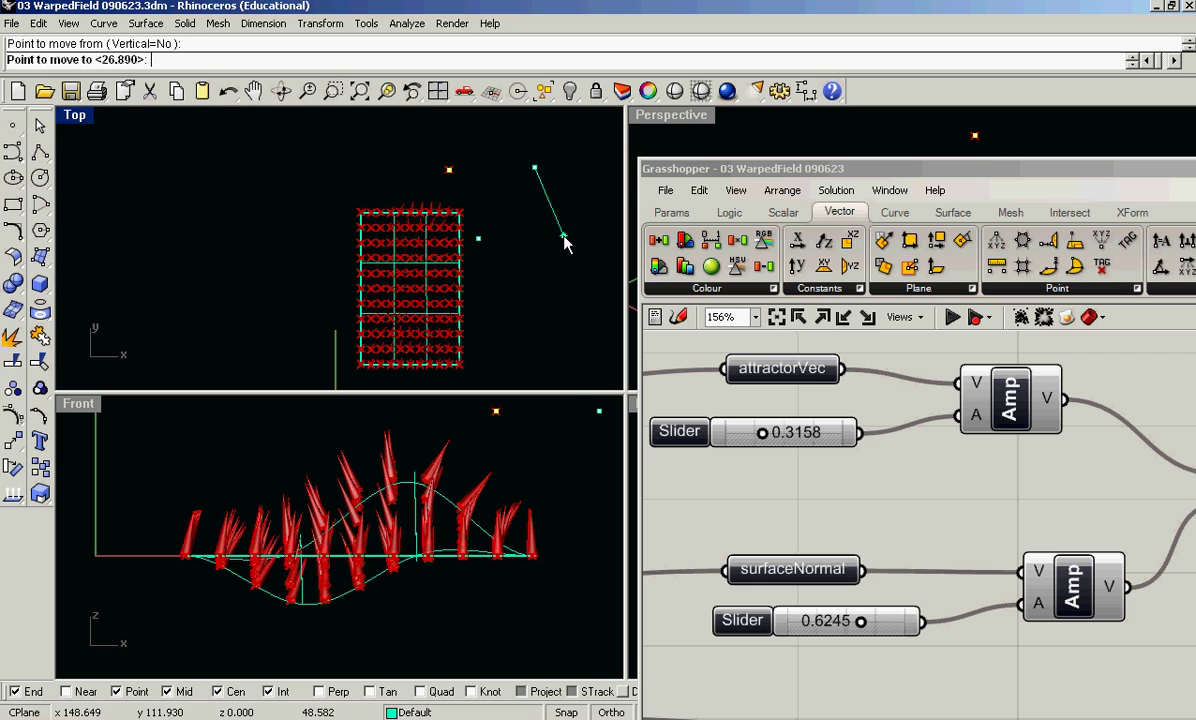
{"action": "left_click", "coordinate": [564, 237]}
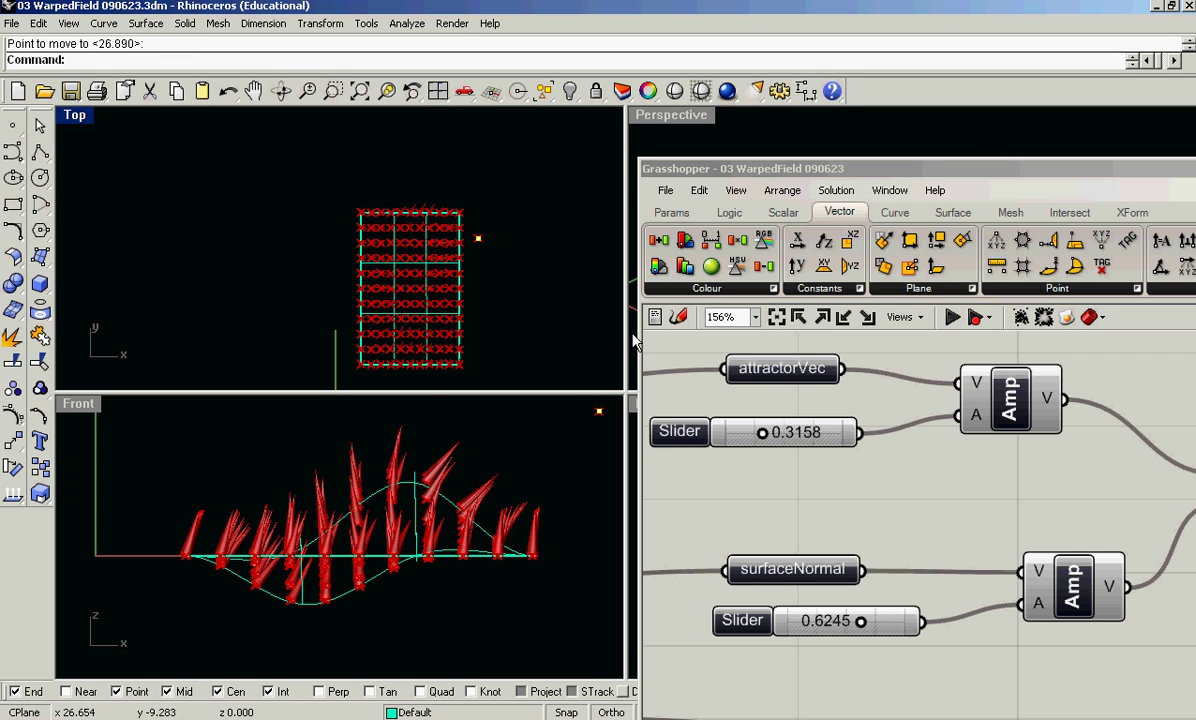
{"action": "scroll", "coordinate": [769, 468], "scroll_direction": "down", "scroll_amount": 5}
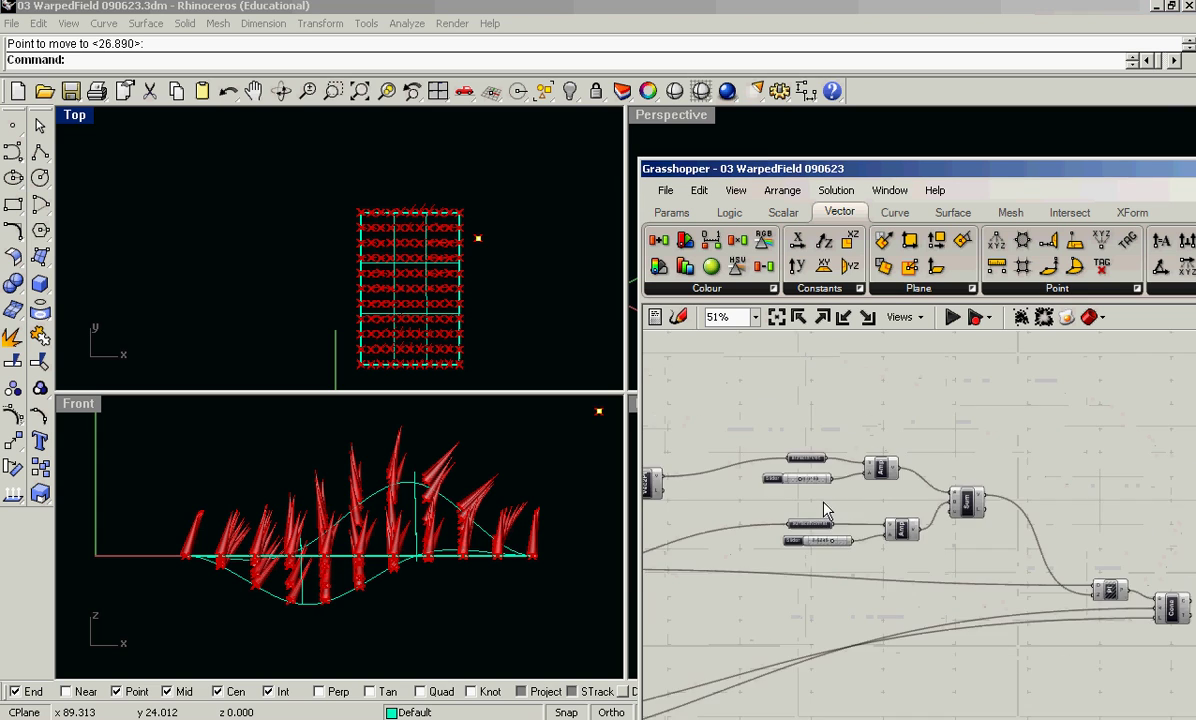